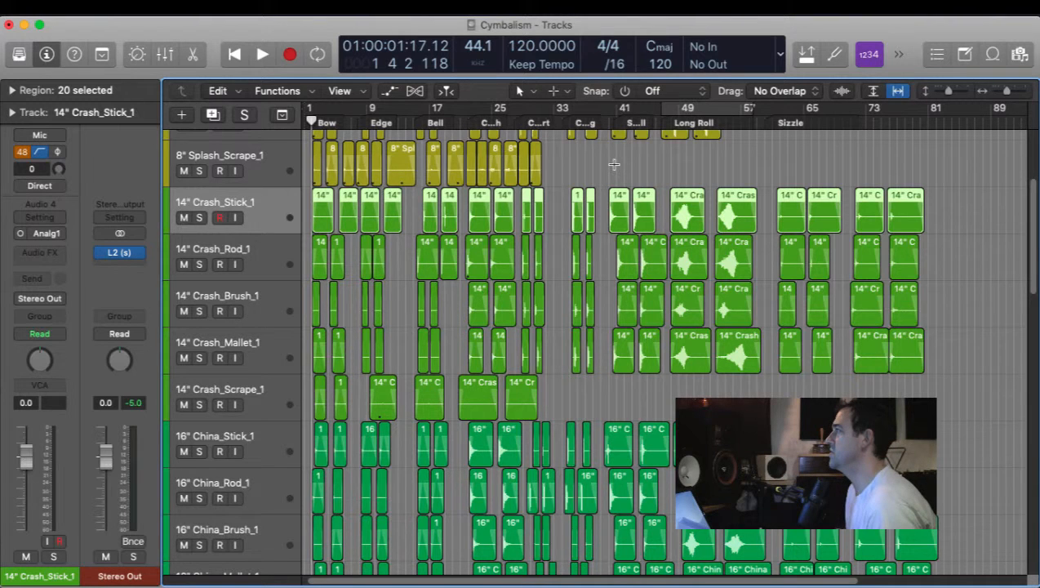
Examine how the splash, crash and china tracks are arranged under the Bow, Edge, Bell and other articulation markers.
scroll(614, 165, up, 4)
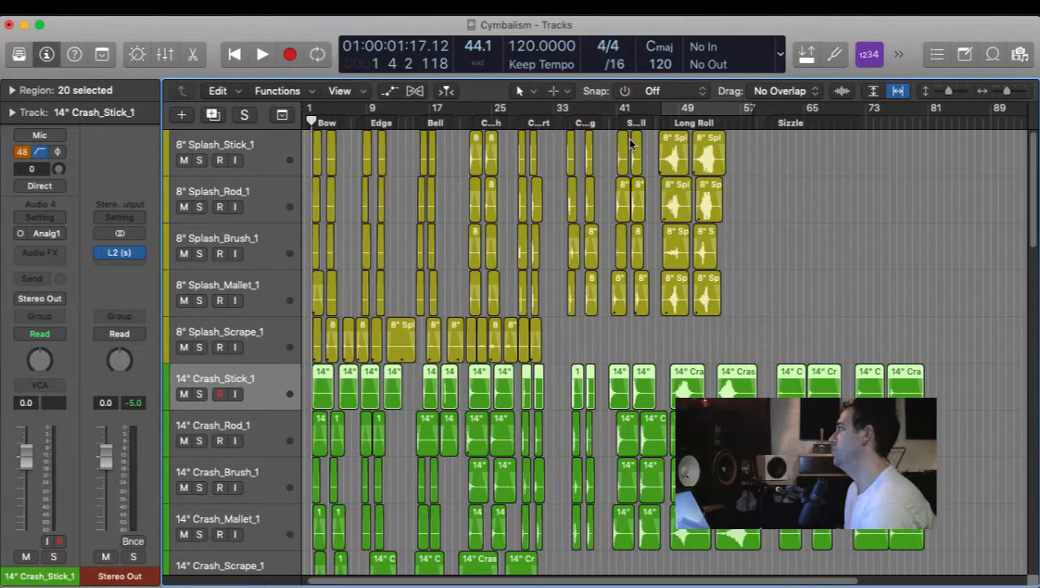
scroll(782, 228, down, 5)
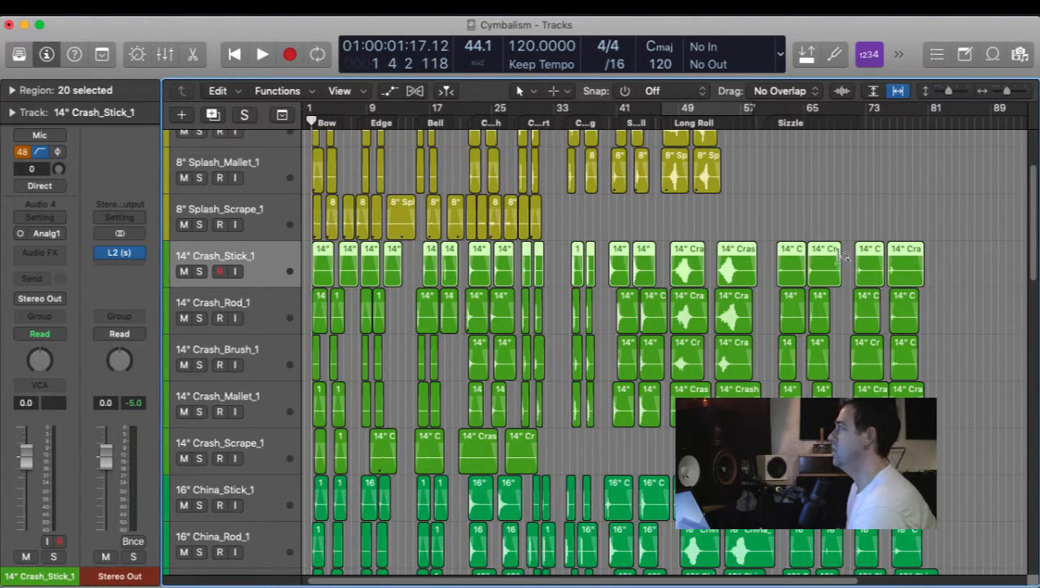
key(super+Right)
key(super+Right)
key(super+Right)
key(super+Right)
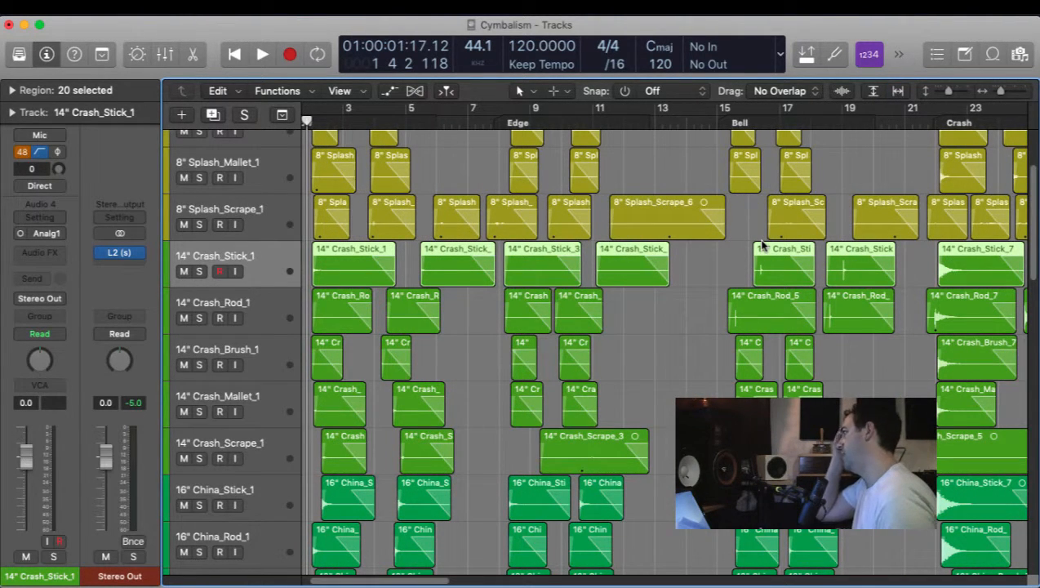
scroll(692, 204, left, 2)
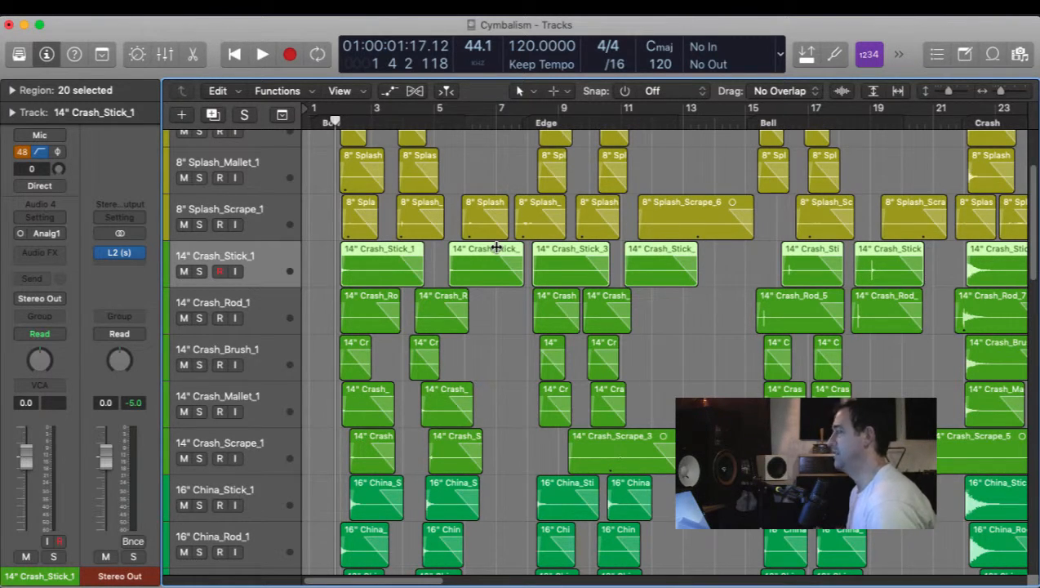
scroll(509, 260, up, 3)
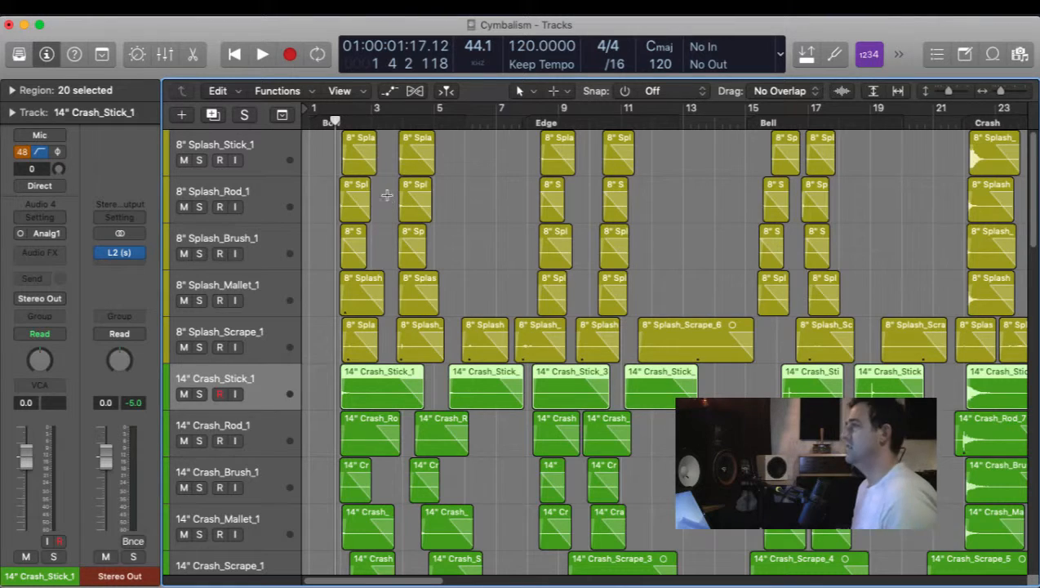
Examine the start points, fade-ins and fade-outs of the first 8" Splash regions around bar 2.
key(super+Right)
key(super+Right)
key(super+Right)
key(super+Right)
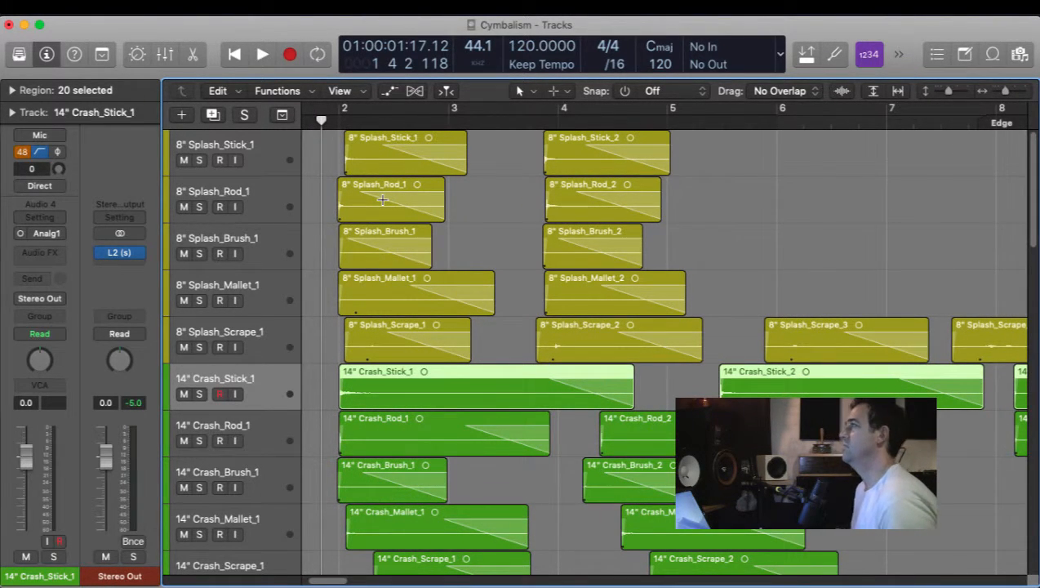
key(super+Right)
key(super+Right)
key(super+Right)
key(super+Right)
key(super+Right)
key(super+Right)
key(super+Right)
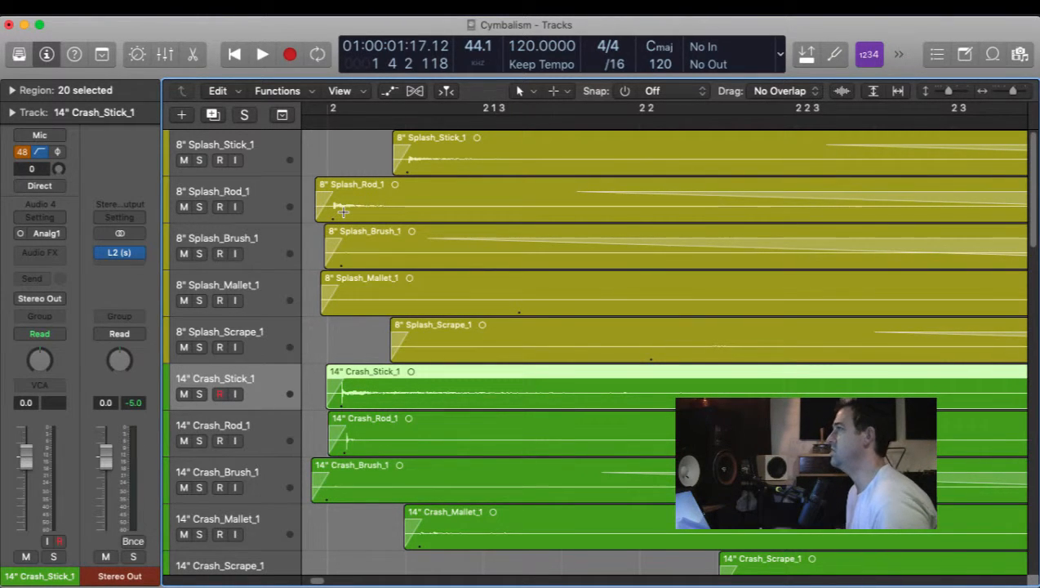
scroll(343, 211, up, 3)
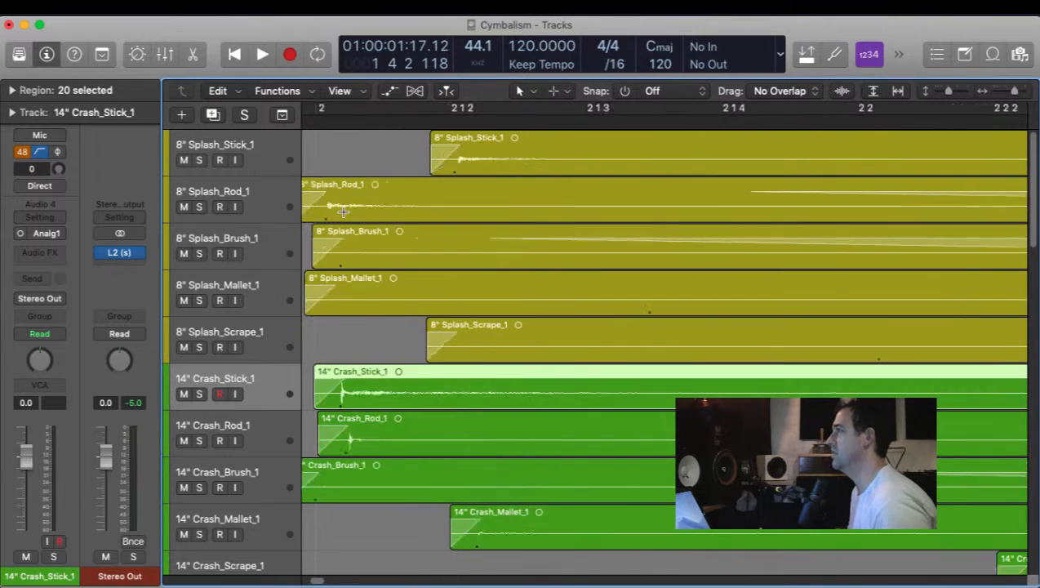
scroll(343, 210, down, 4)
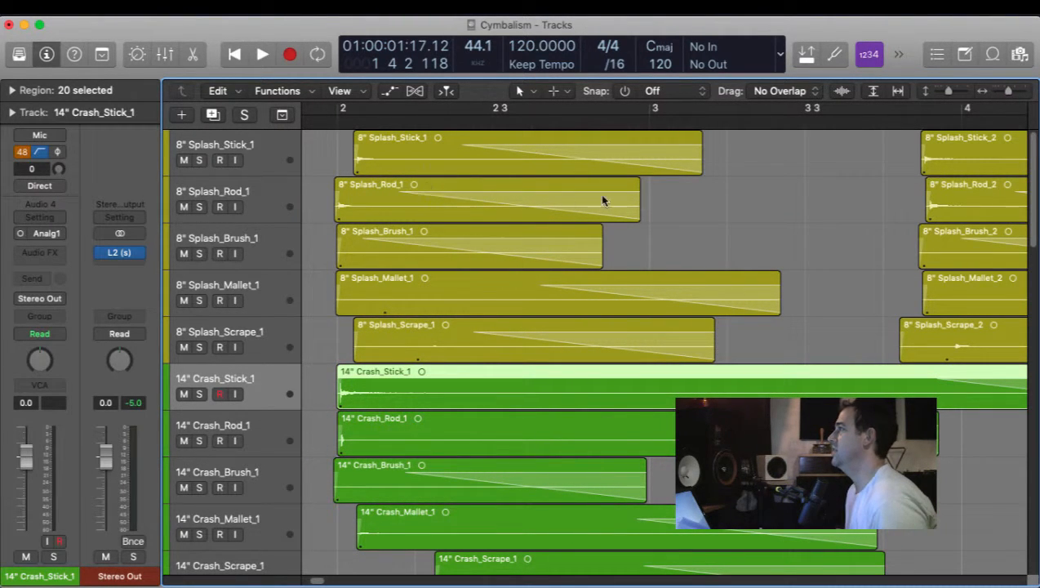
key(super+Right)
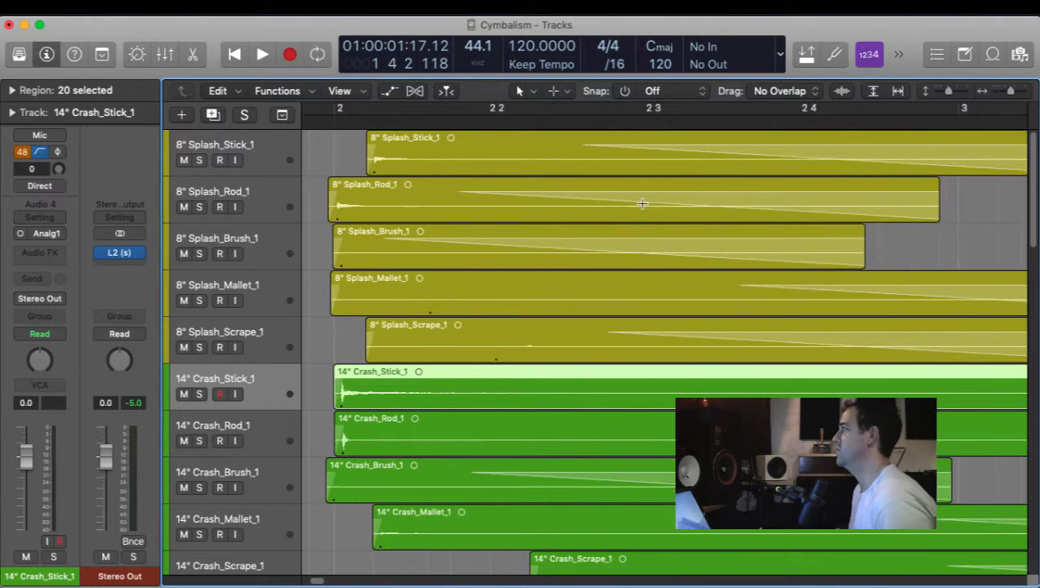
key(super+Left)
key(super+Left)
key(super+Left)
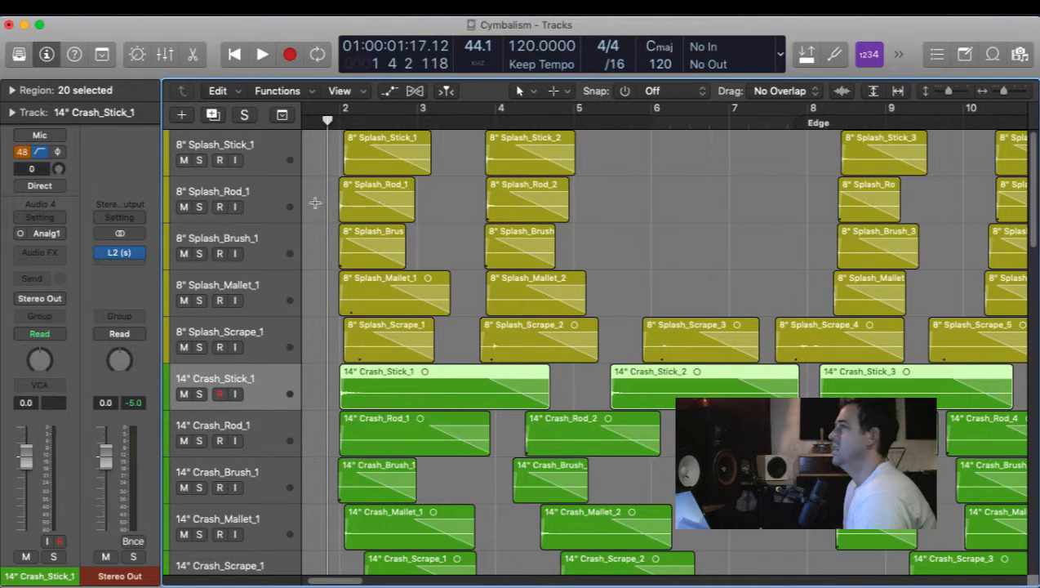
Solo the 8" Splash_Scrape_1 track and listen to its first regions.
click(267, 352)
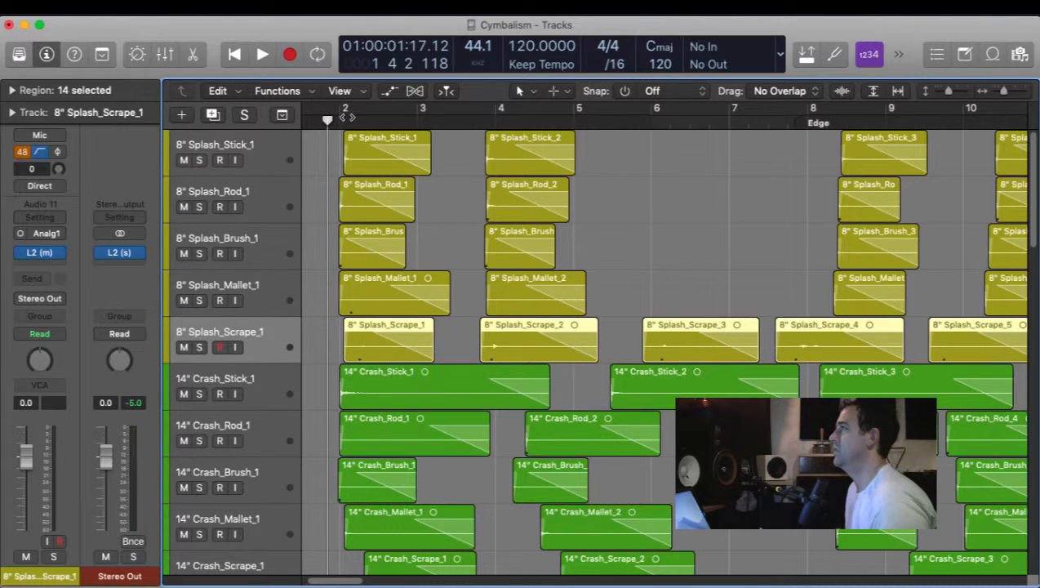
click(198, 347)
key(space)
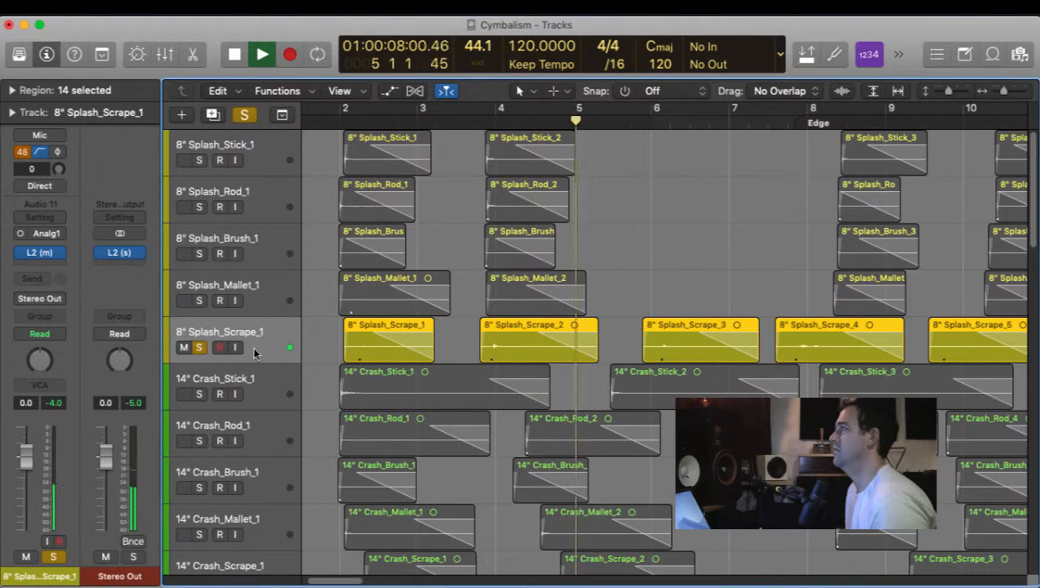
key(space)
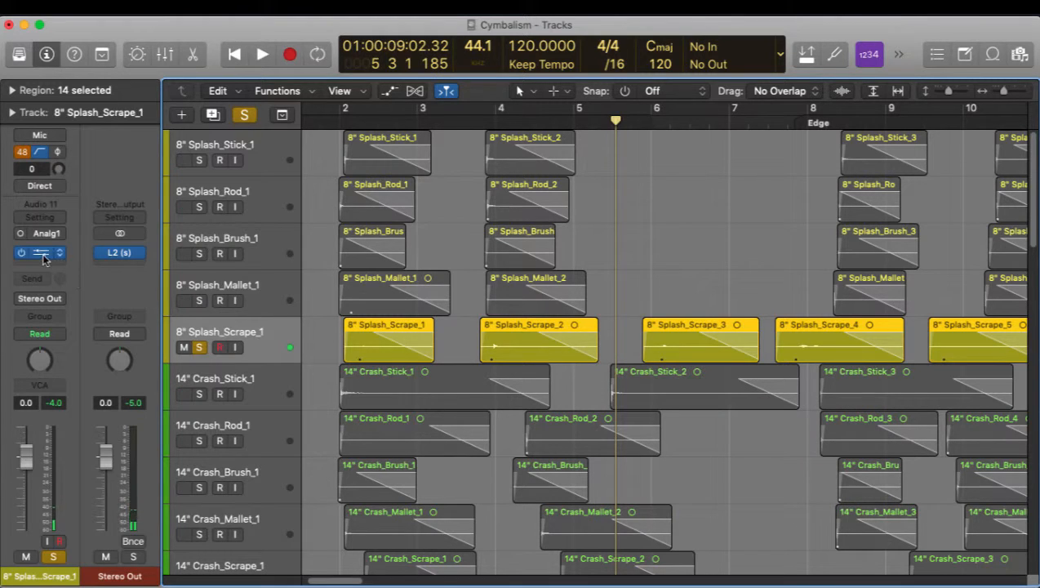
Inspect the L2 limiter settings on the 8" Splash_Scrape_1 track and on the Stereo Out channel.
click(44, 254)
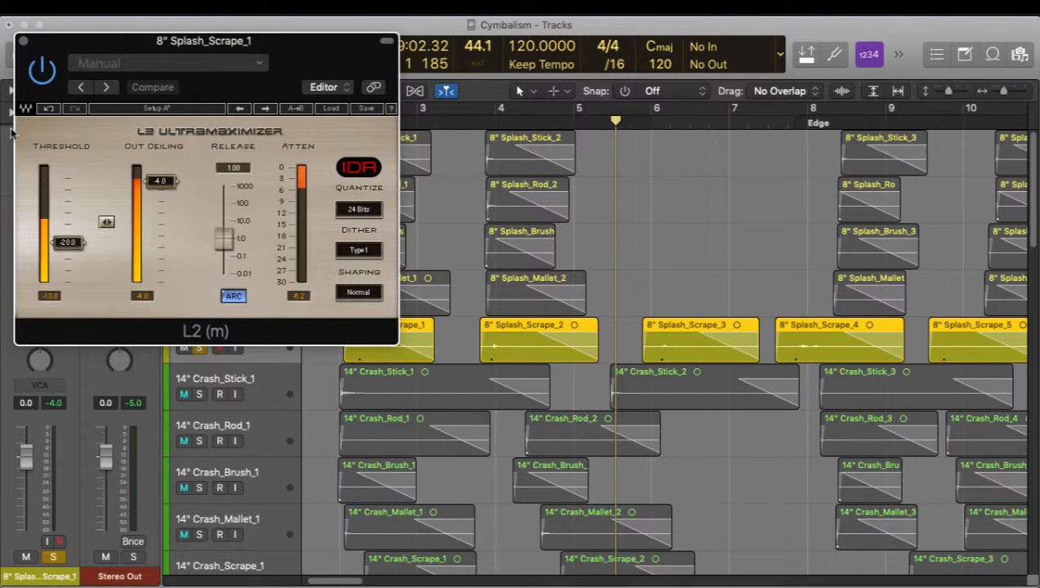
click(24, 41)
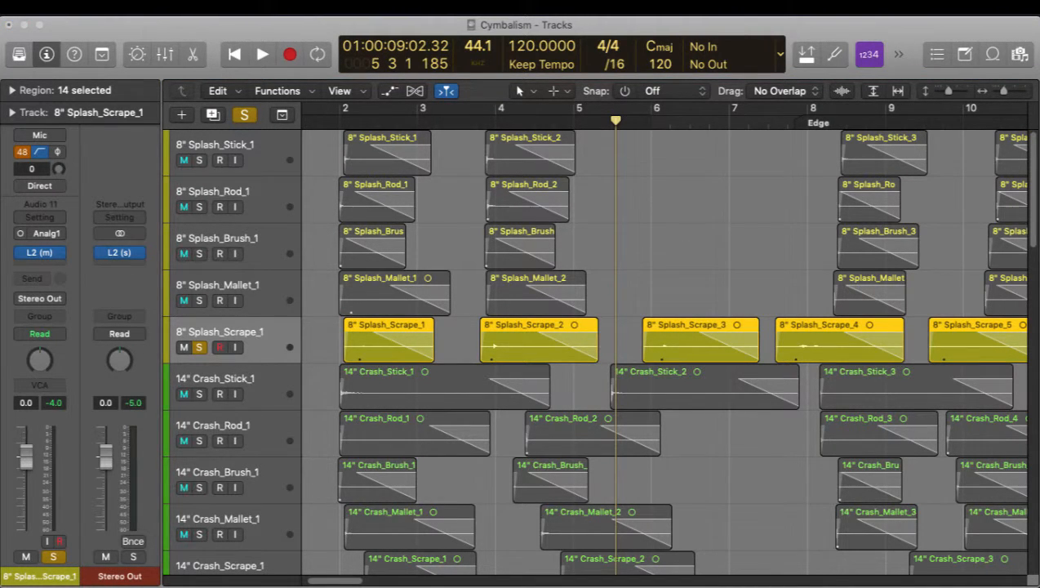
drag(565, 275, 538, 155)
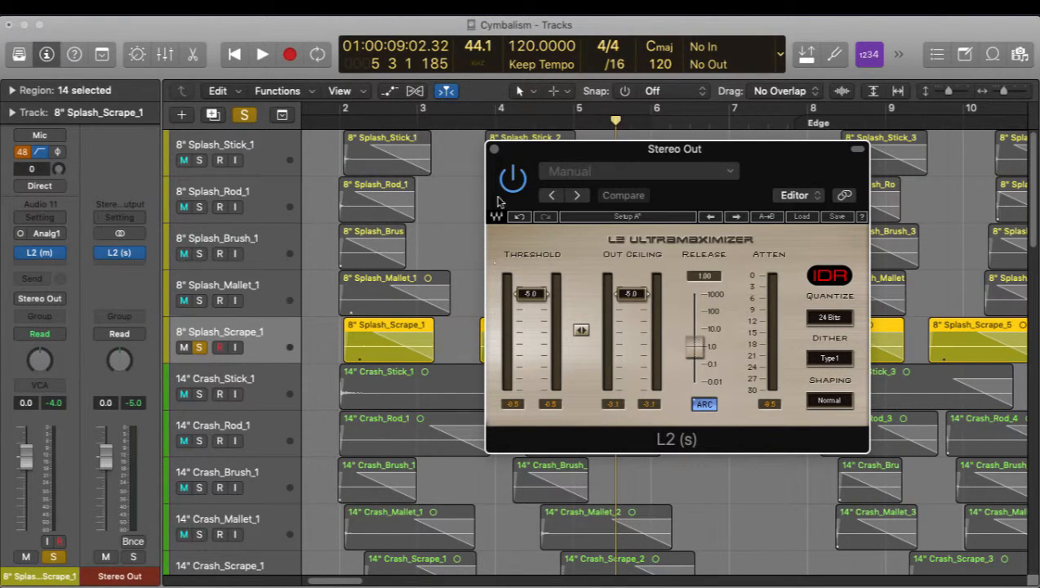
click(494, 151)
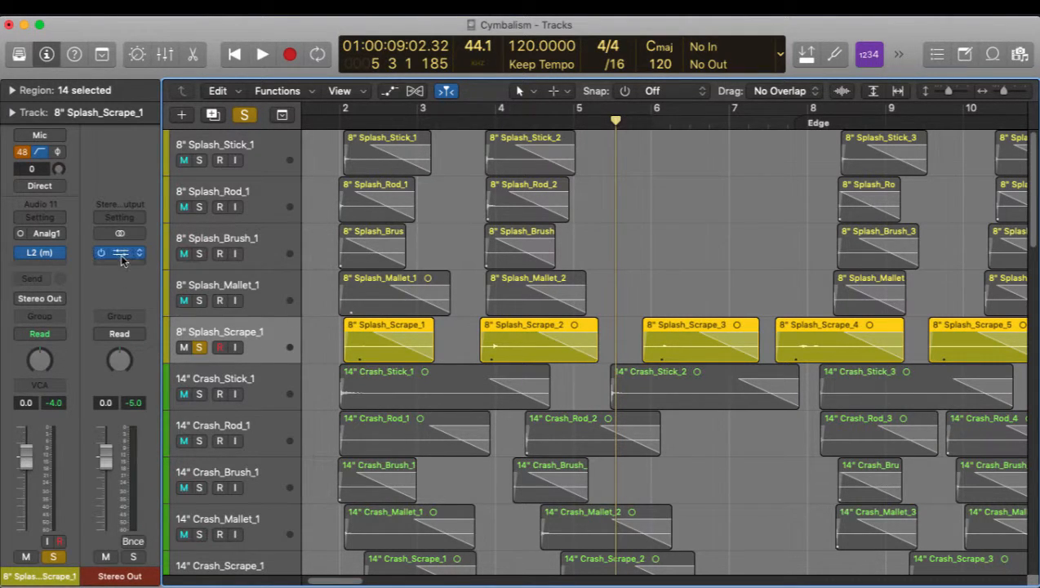
drag(122, 255, 119, 259)
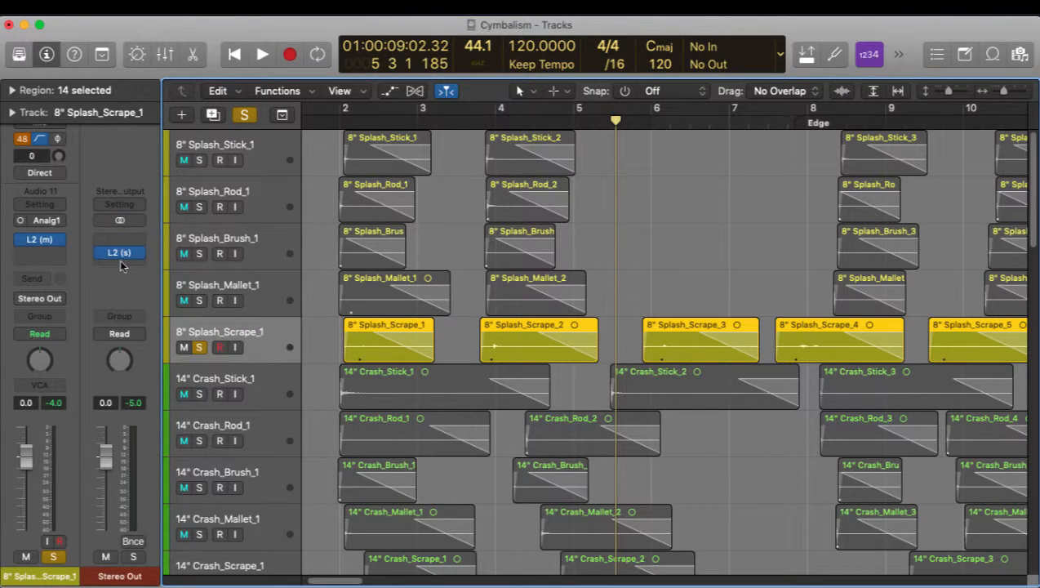
click(120, 244)
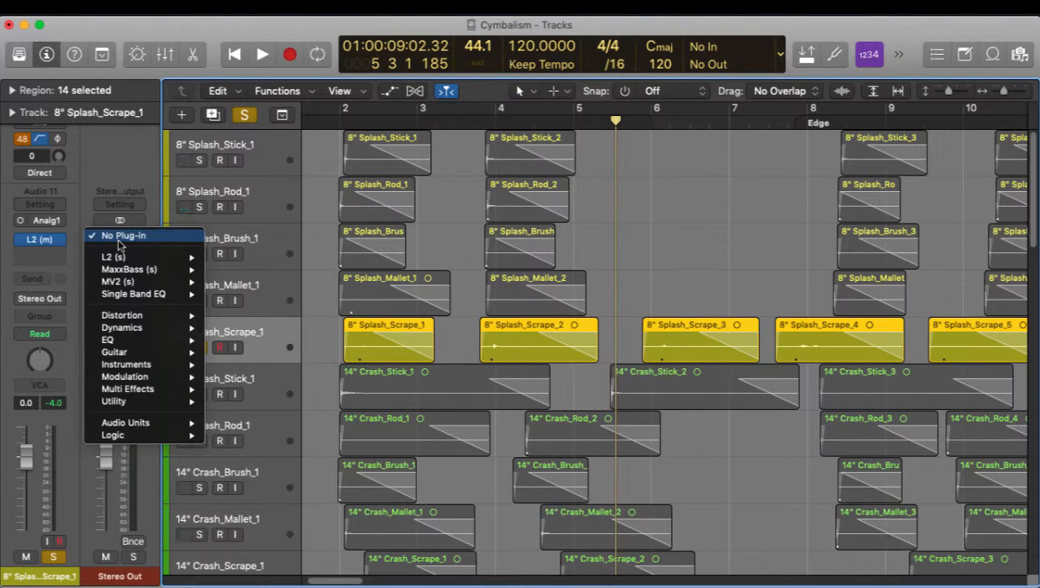
click(122, 256)
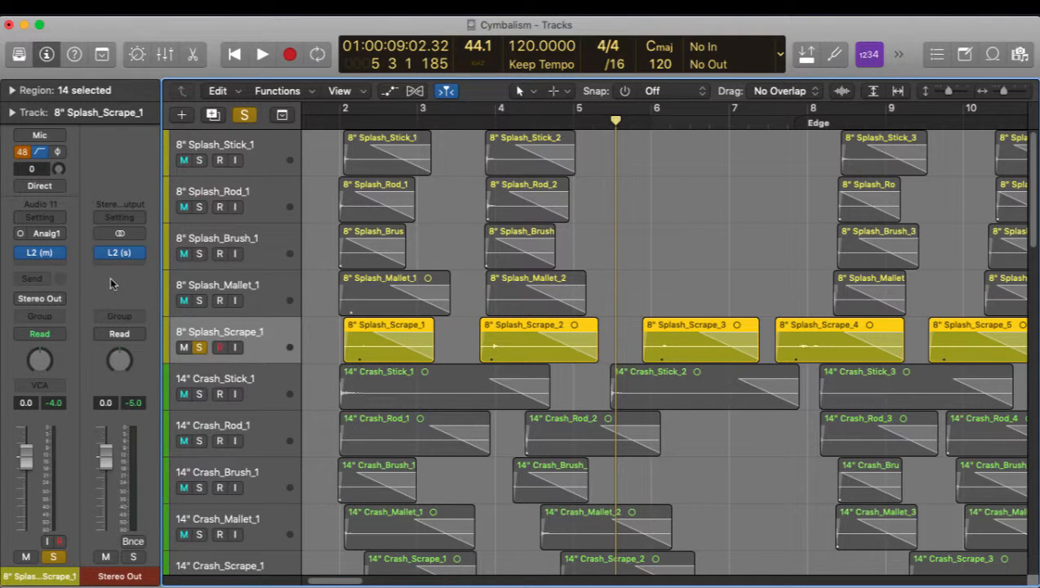
Deselect the regions and turn off solo on the 8" Splash_Scrape_1 track.
click(624, 224)
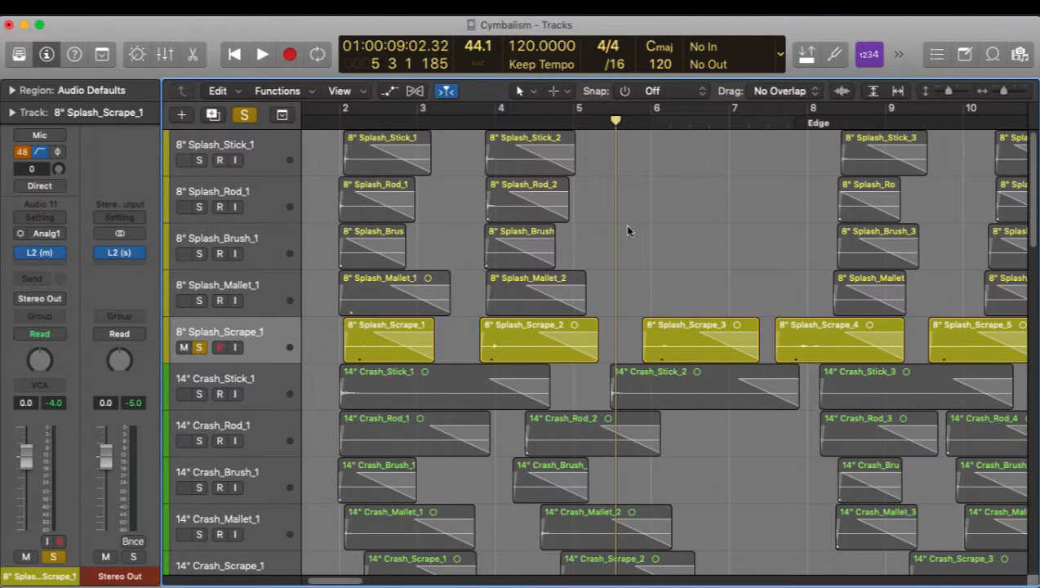
key(super+Left)
key(super+Left)
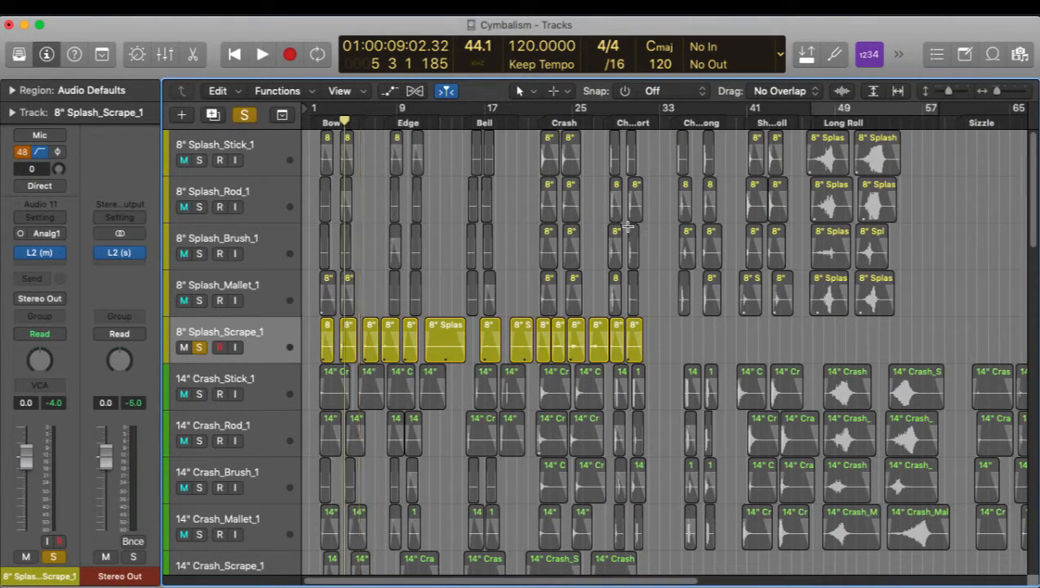
key(super+Left)
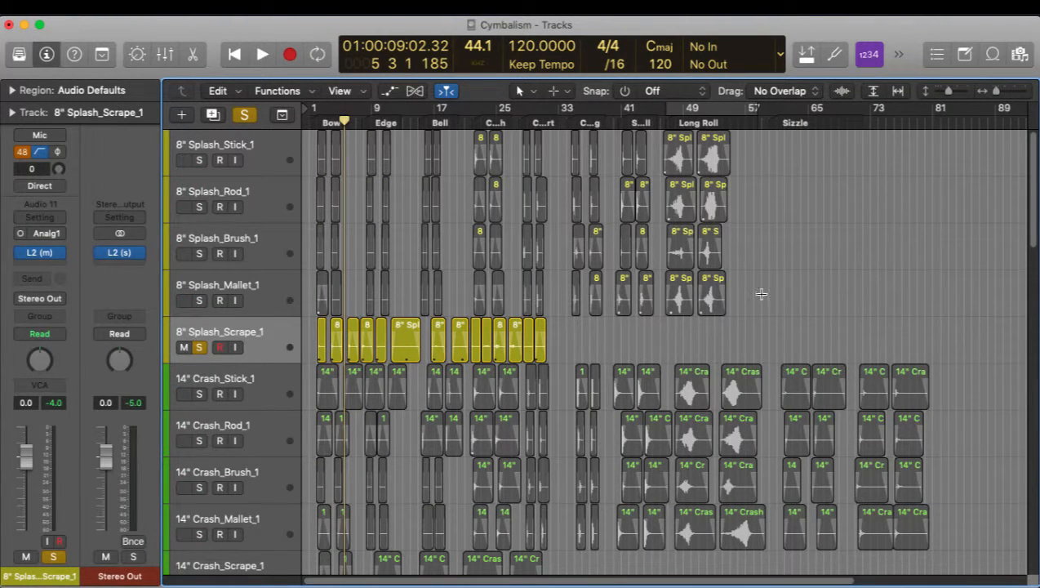
click(667, 346)
click(198, 347)
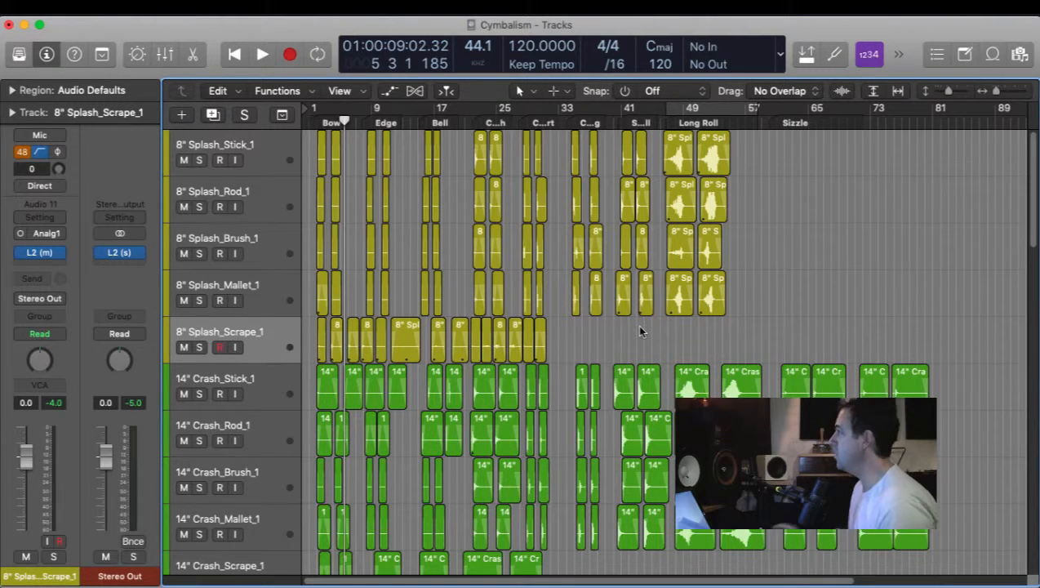
Place the playhead at the start of bar 2, on the 8" Splash_Stick_1 track.
key(super+Right)
key(super+Right)
key(super+Right)
key(super+Right)
key(super+Right)
key(super+Right)
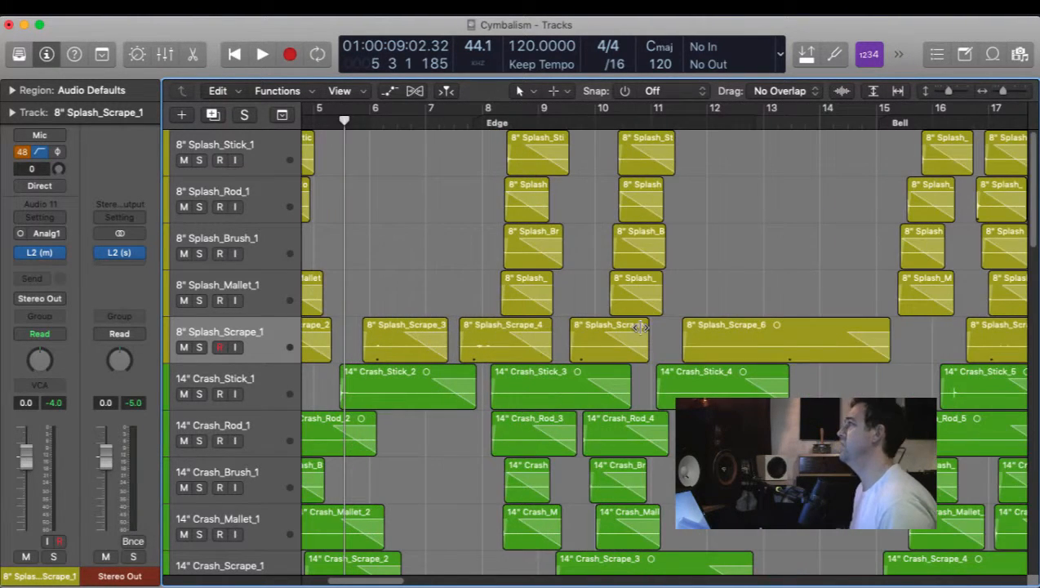
scroll(479, 246, left, 5)
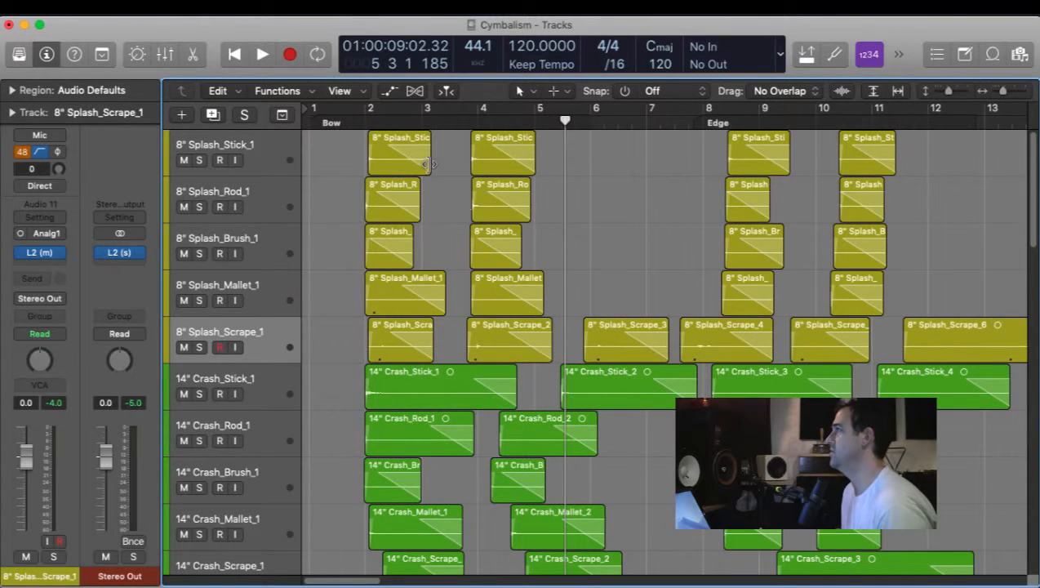
click(365, 141)
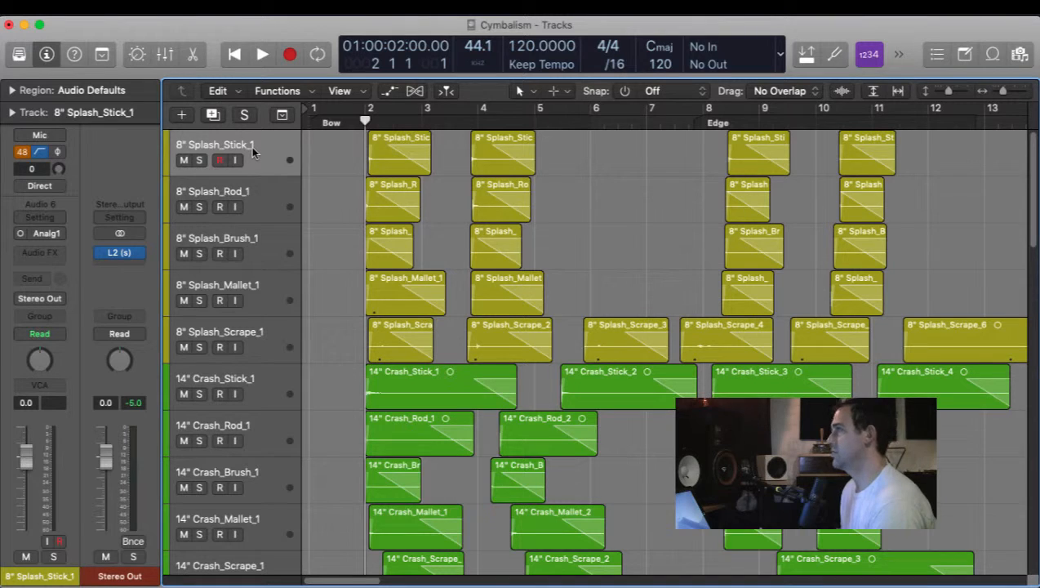
Select all regions on the 8" Splash_Stick_1 track and rename them in sequence starting with 8" Splash_Stick_1.
click(266, 163)
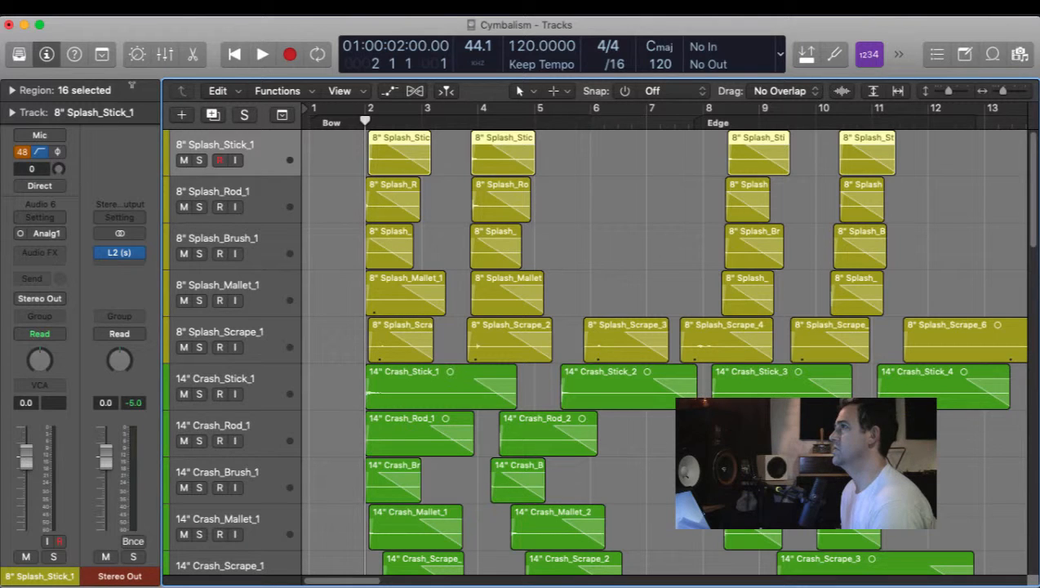
double_click(131, 83)
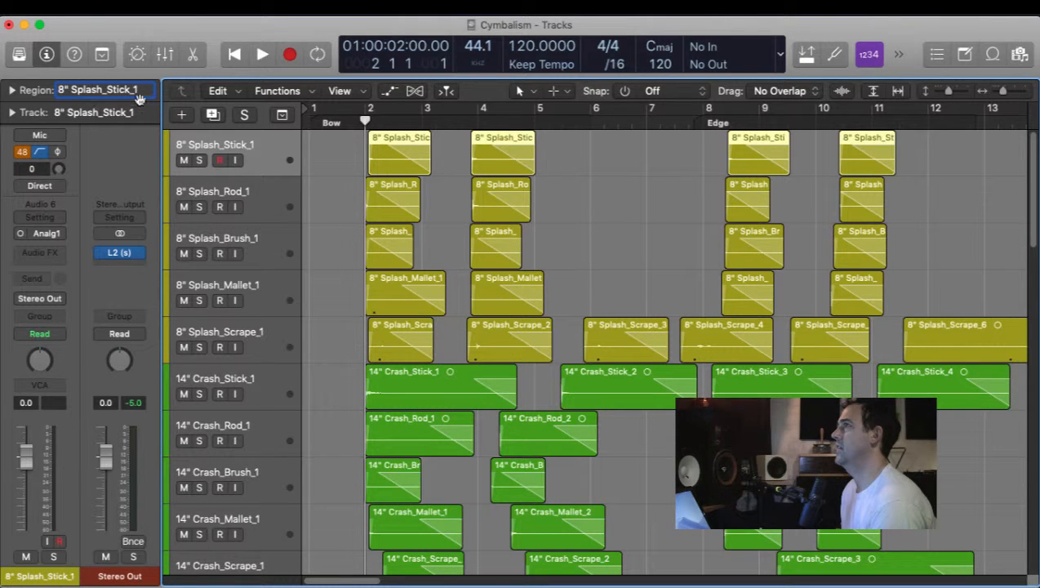
key(Return)
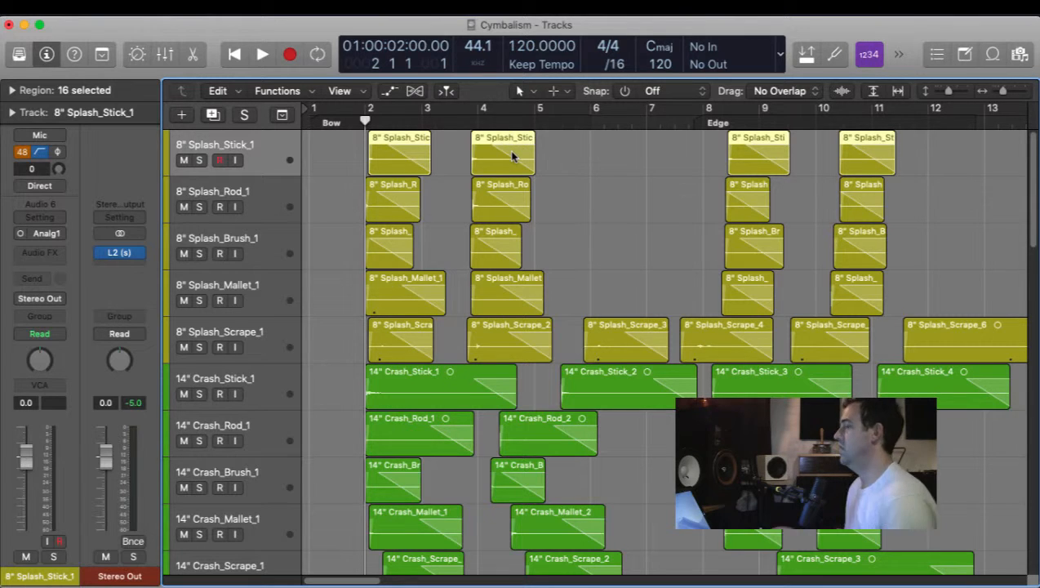
Check the sequential region names along the 8" Splash_Stick_1 track from Bow through Bell.
key(super+Right)
key(super+Right)
key(super+Right)
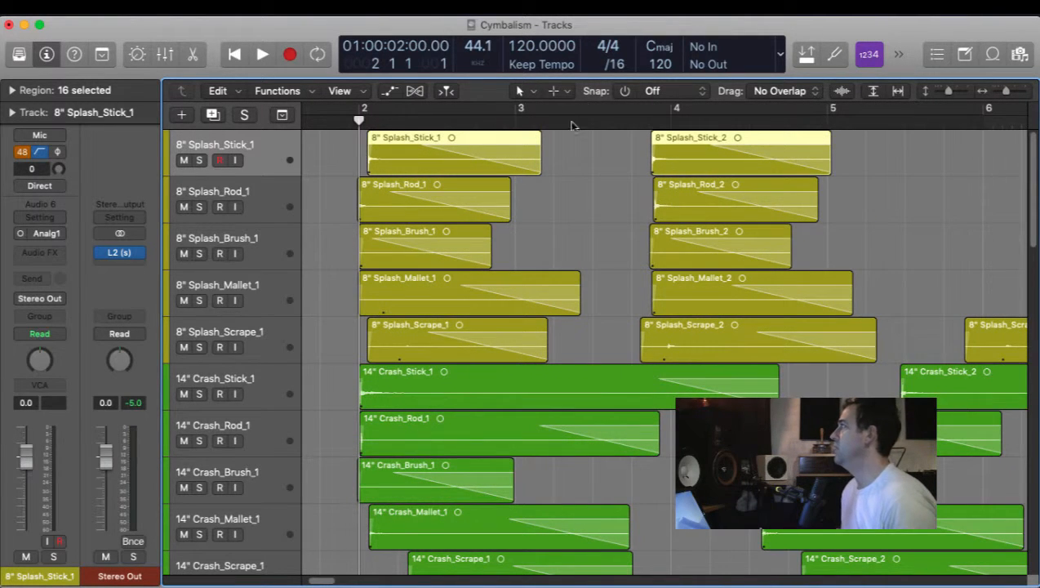
scroll(724, 155, right, 15)
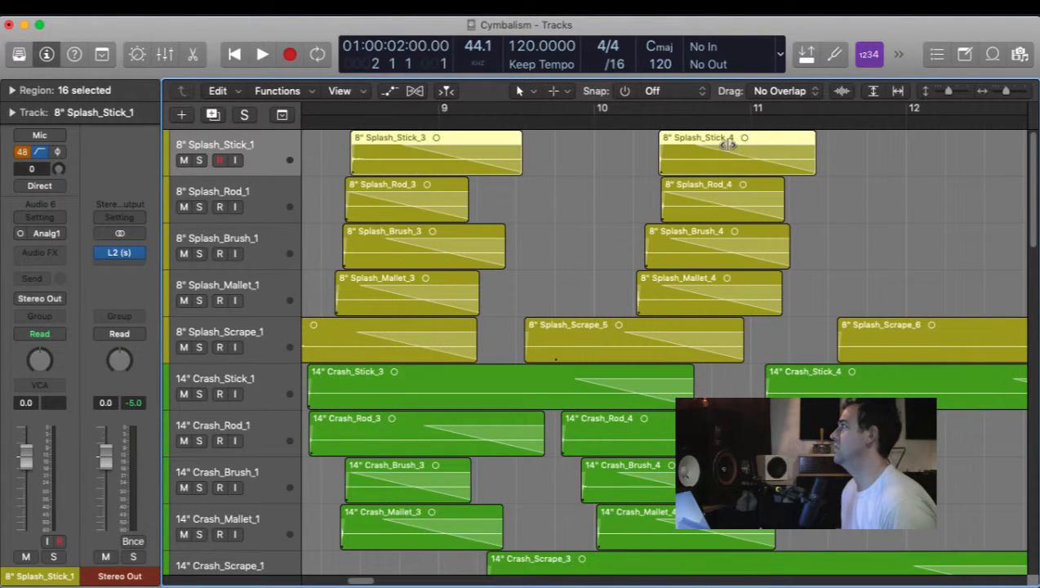
scroll(682, 217, right, 6)
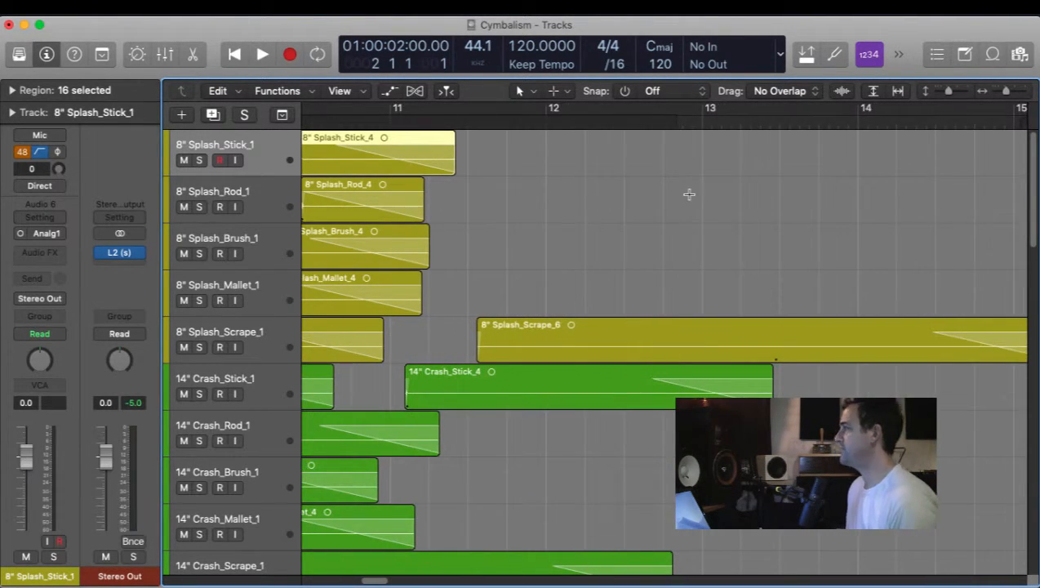
key(super+Left)
key(super+Left)
key(super+Left)
key(super+Left)
key(super+Left)
key(super+Left)
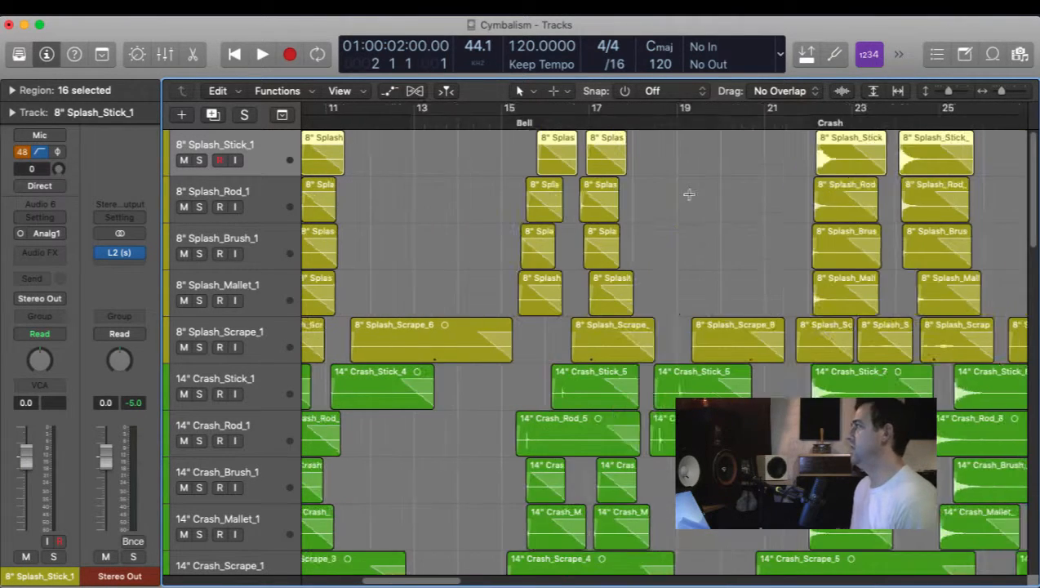
Deselect the regions and review the articulation sections across the cymbal tracks from Bow to Long Roll.
scroll(438, 213, left, 1)
scroll(439, 213, left, 10)
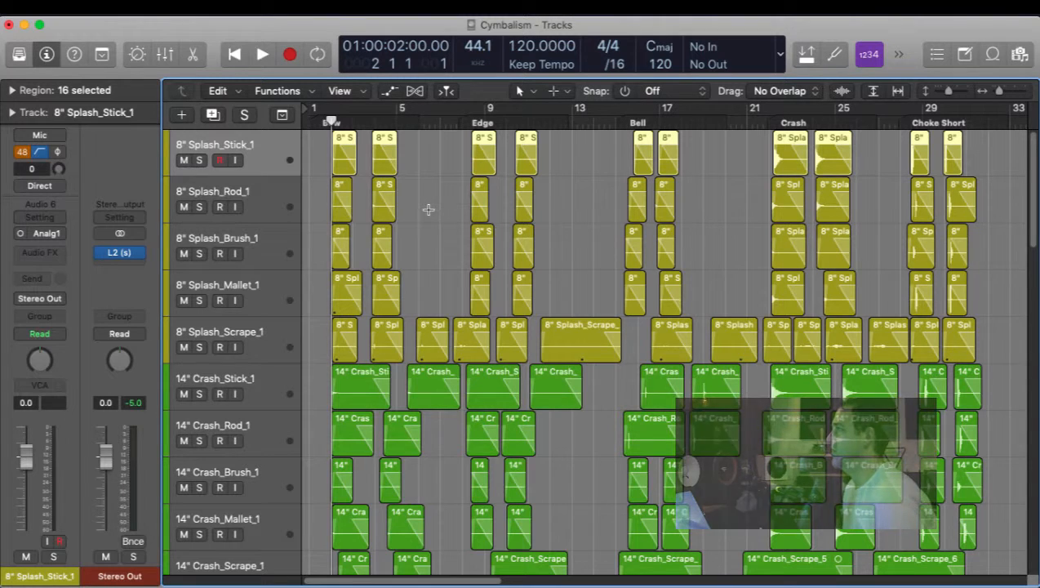
click(428, 209)
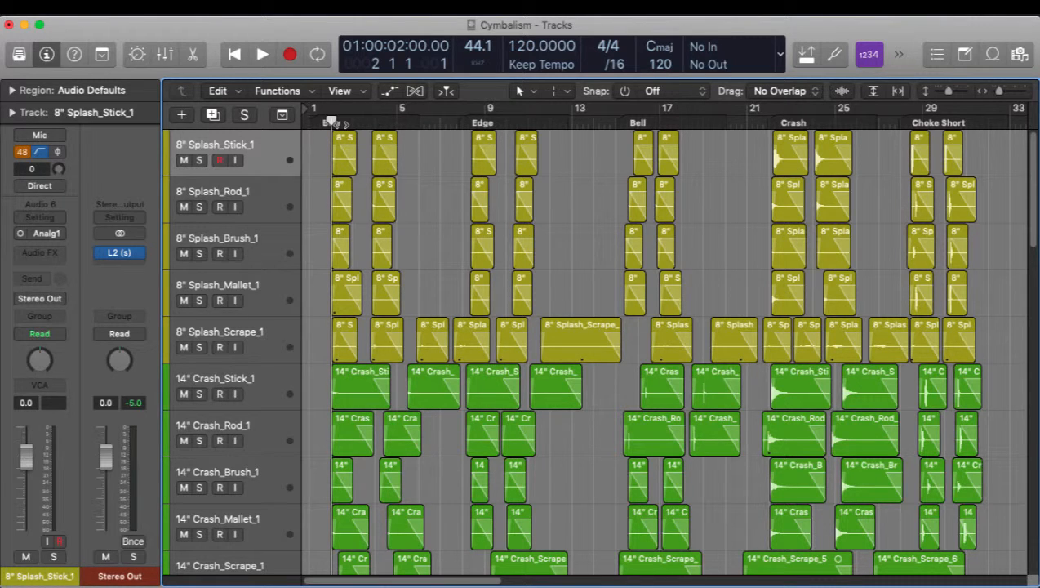
scroll(632, 150, right, 6)
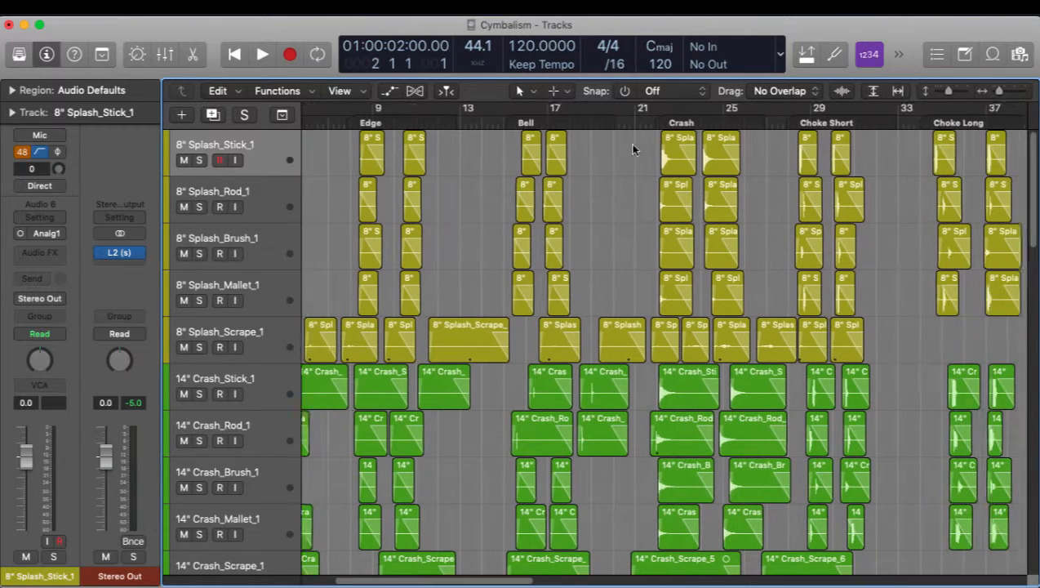
scroll(674, 145, right, 10)
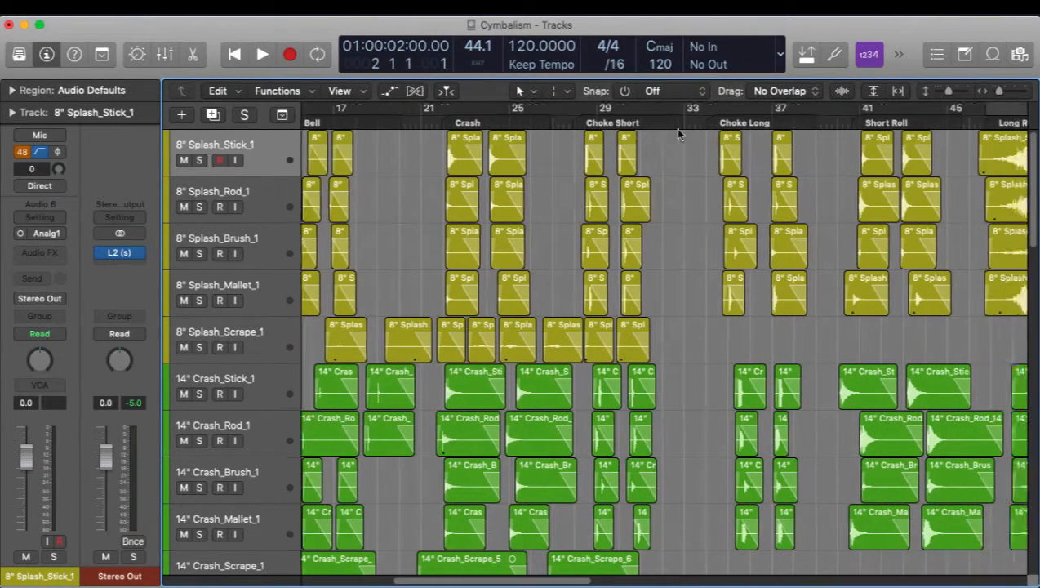
scroll(686, 135, left, 15)
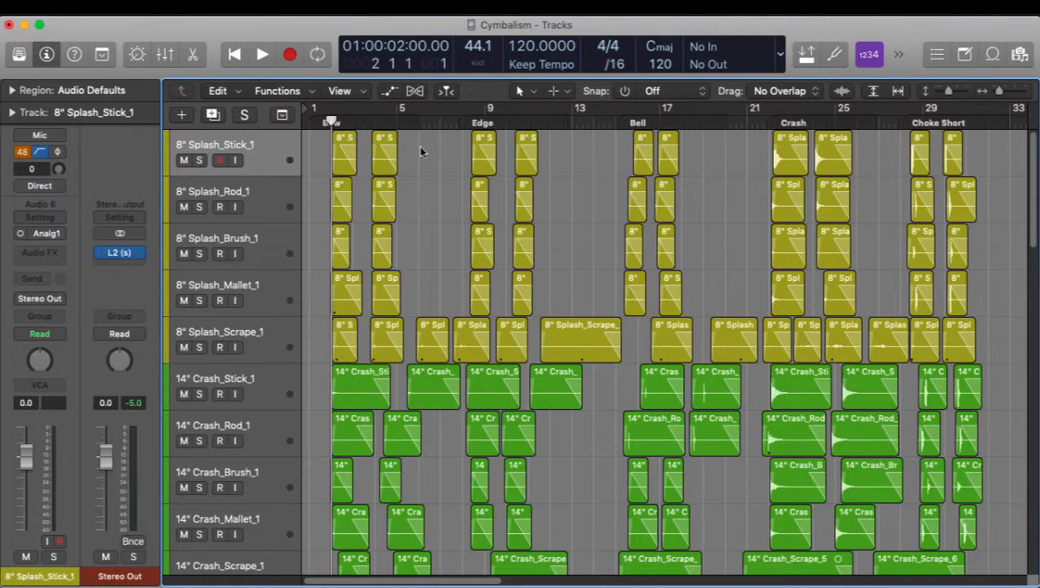
Select all regions on the 8" Splash_Rod_1 track and on the 14" Crash_Stick_1 track in turn, and deselect them.
click(265, 157)
click(262, 199)
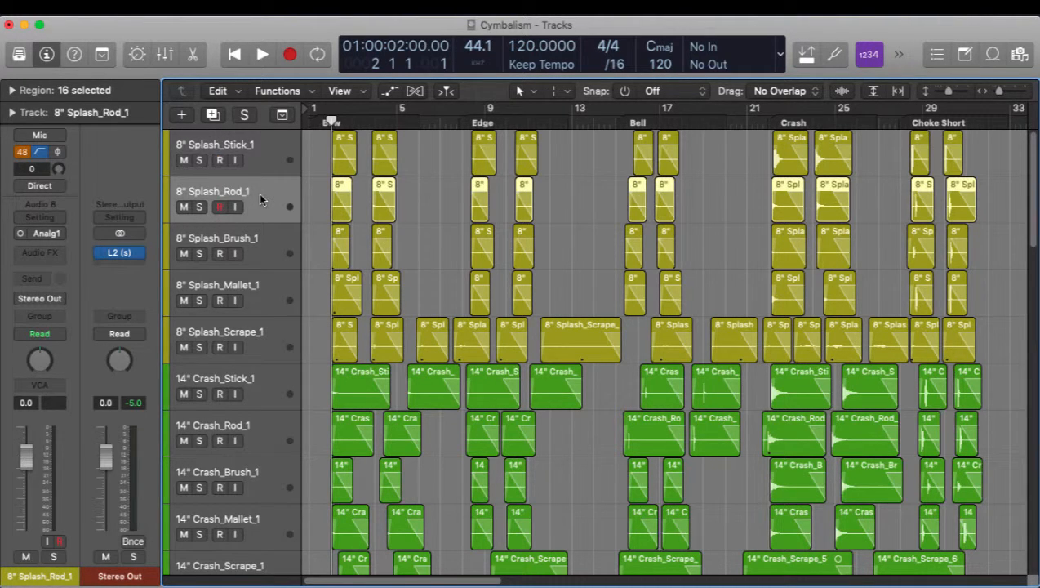
scroll(261, 199, down, 1)
click(265, 354)
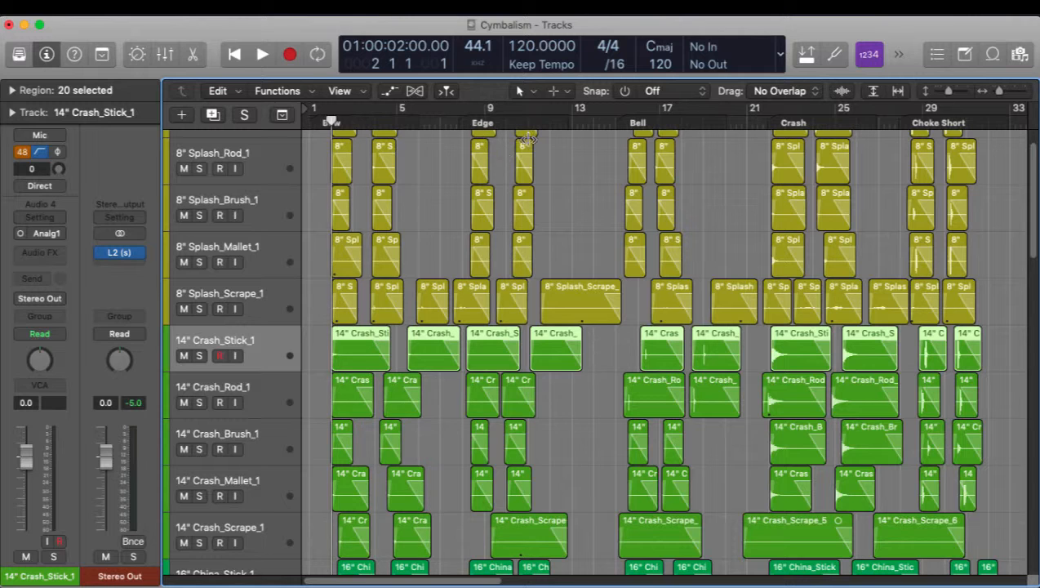
click(575, 151)
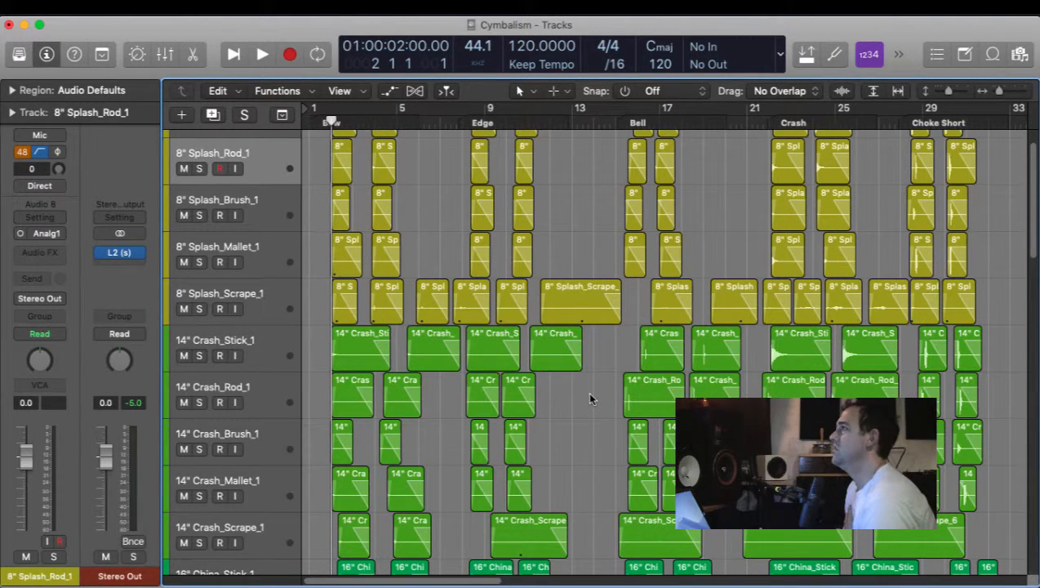
Select all regions in the project and open the settings for exporting them as audio files.
key(super+a)
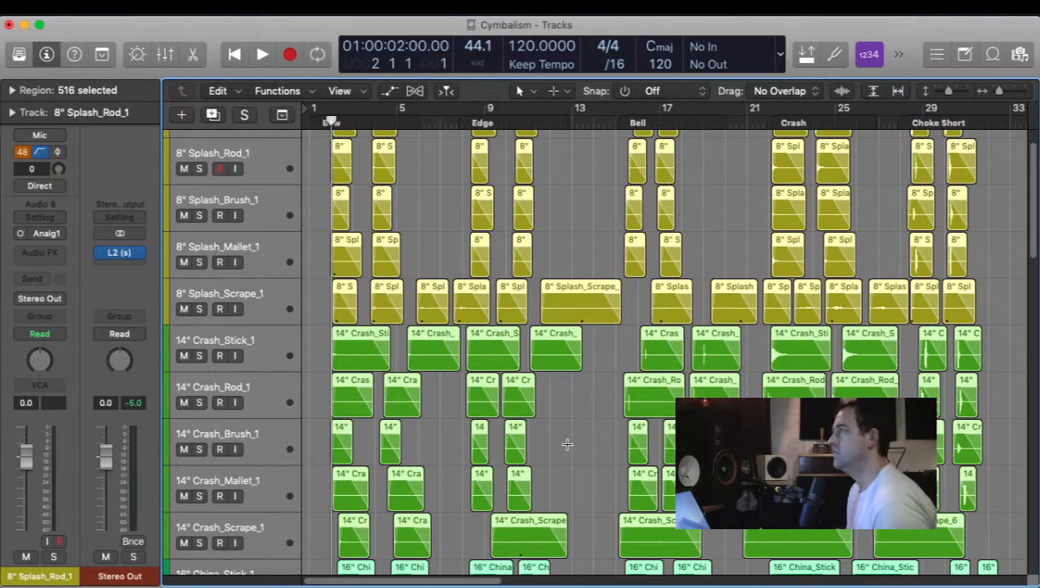
click(129, 15)
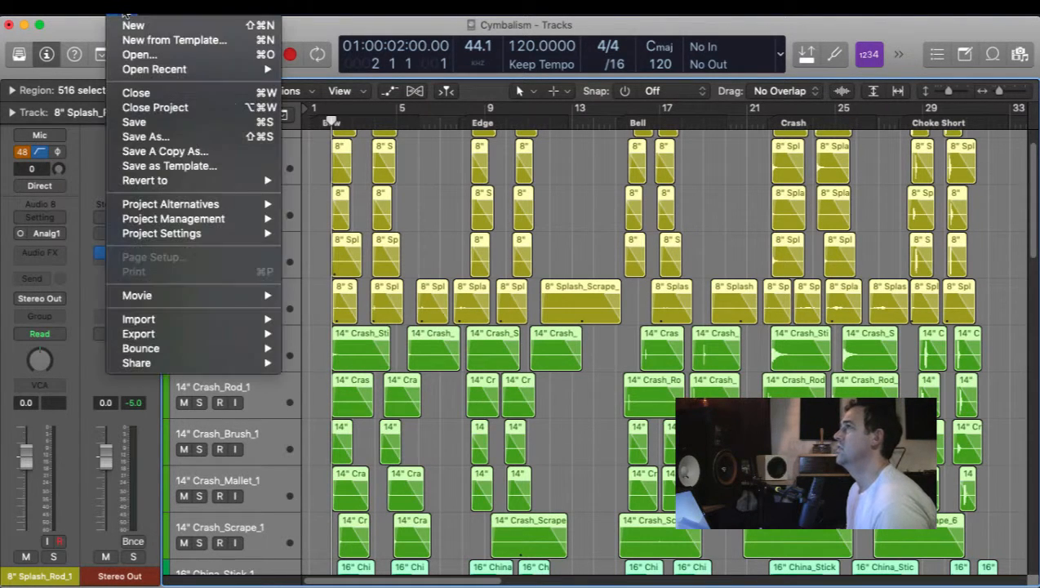
mouse_move(146, 333)
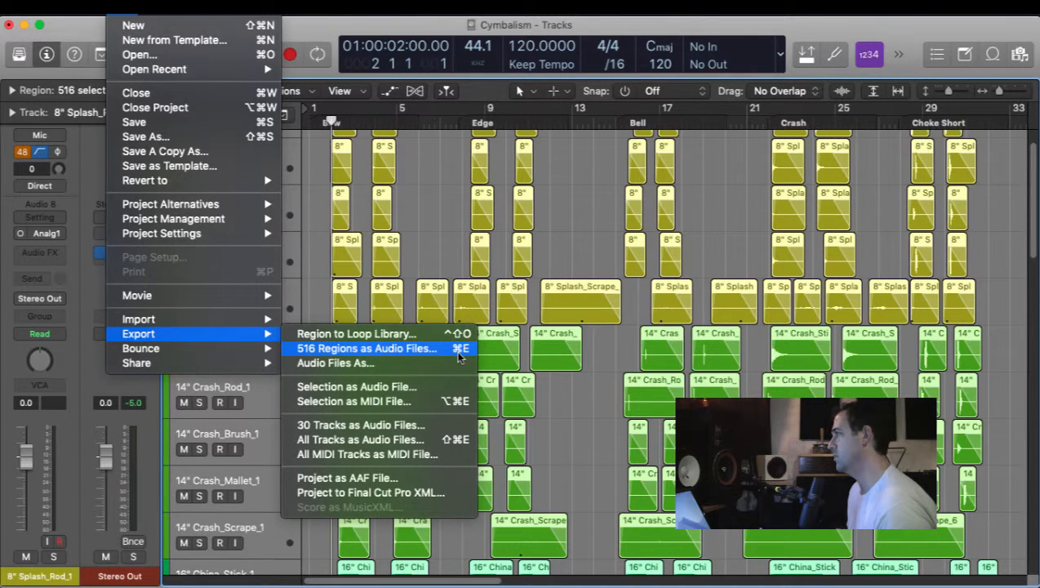
click(567, 400)
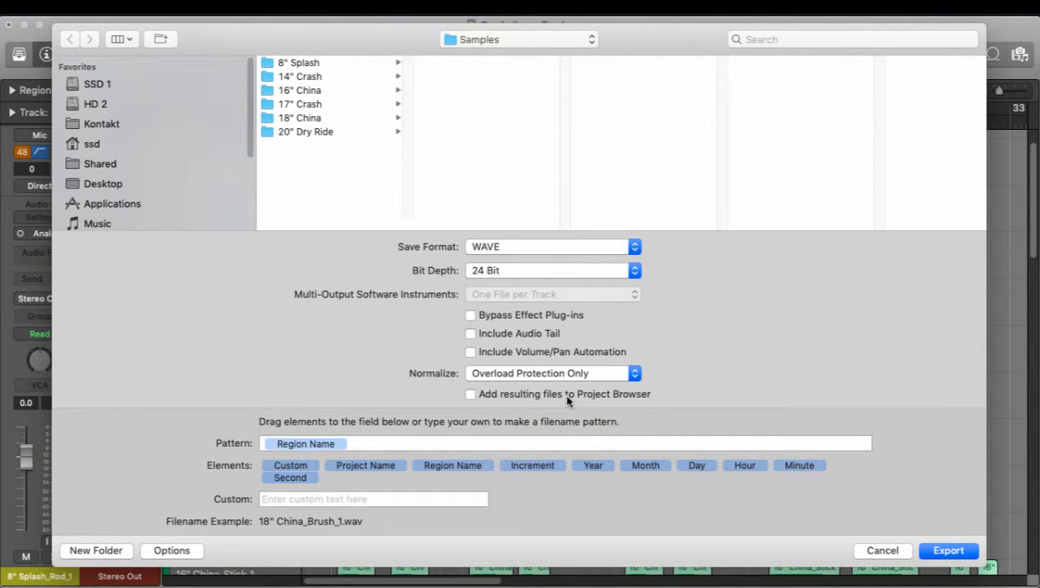
Browse the export destination to the Samples folder inside Cymbals, look through its cymbal subfolders, and cancel the export.
click(506, 40)
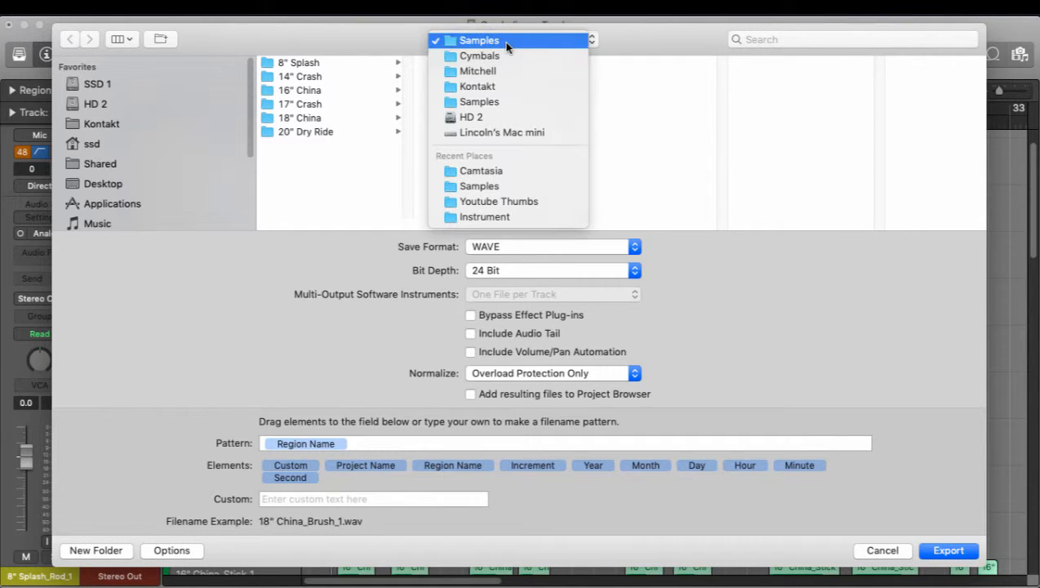
click(494, 56)
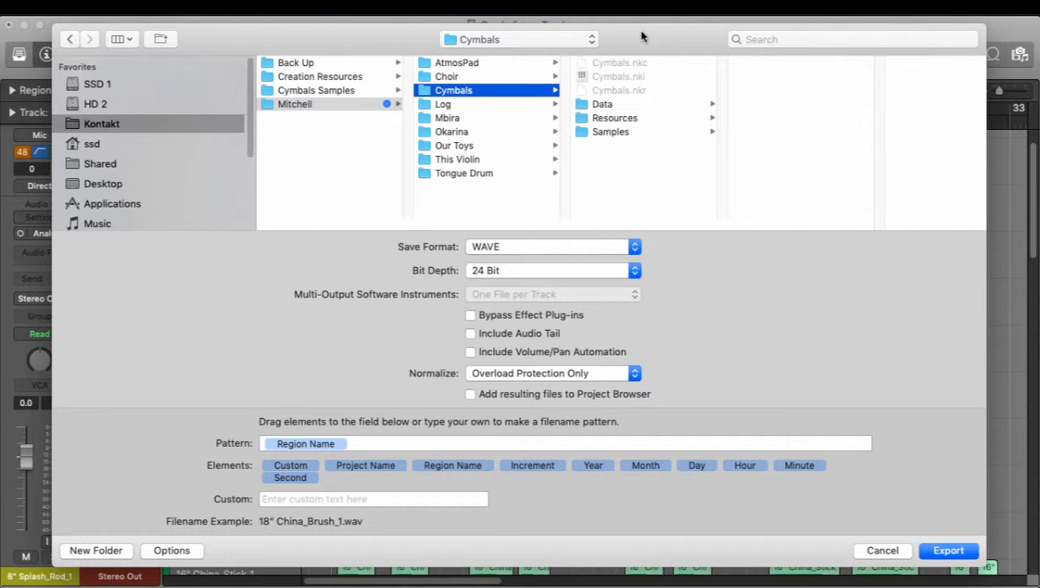
click(616, 133)
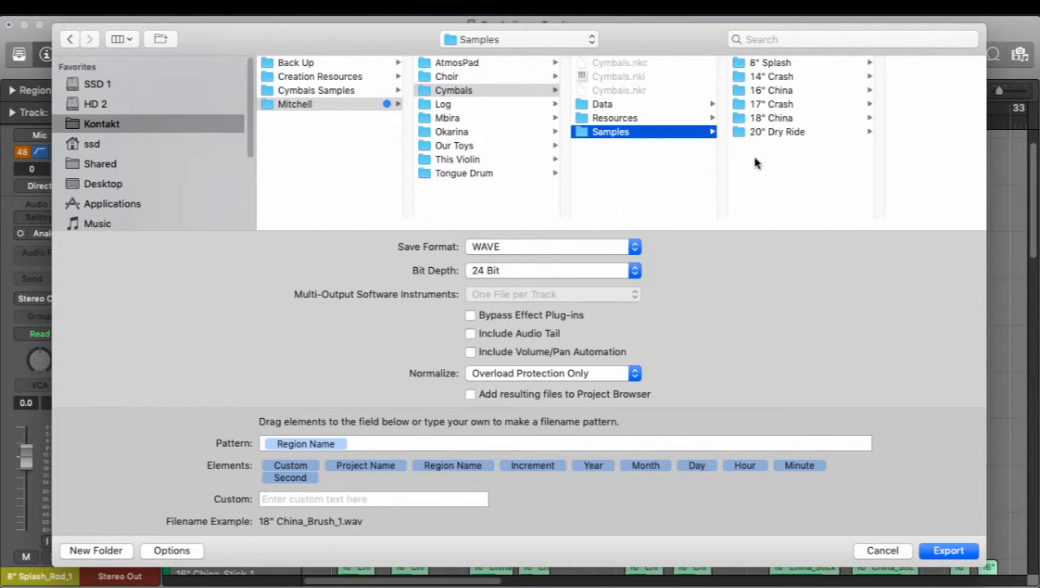
click(767, 64)
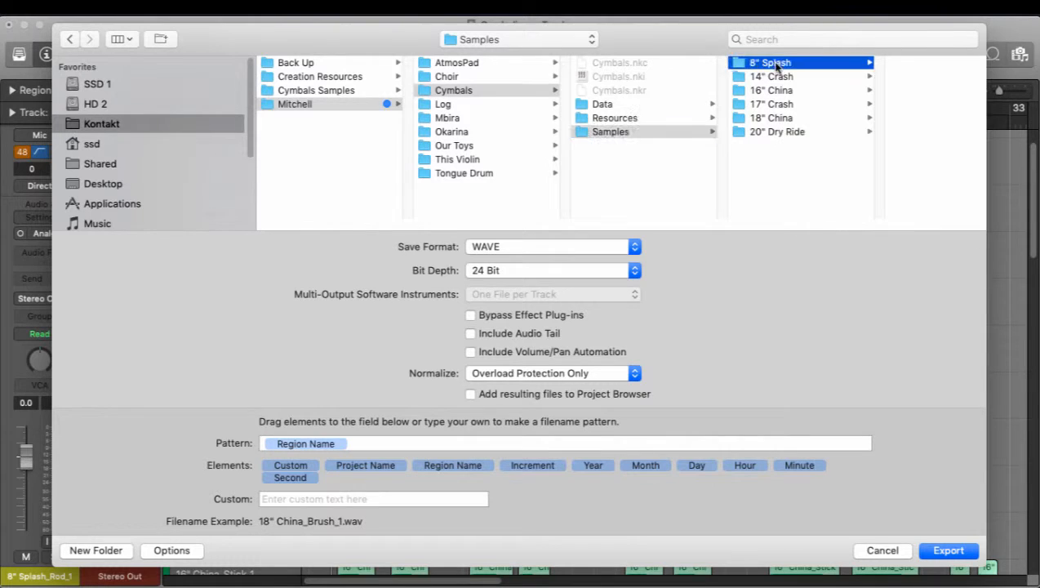
key(Down)
key(Down)
click(875, 550)
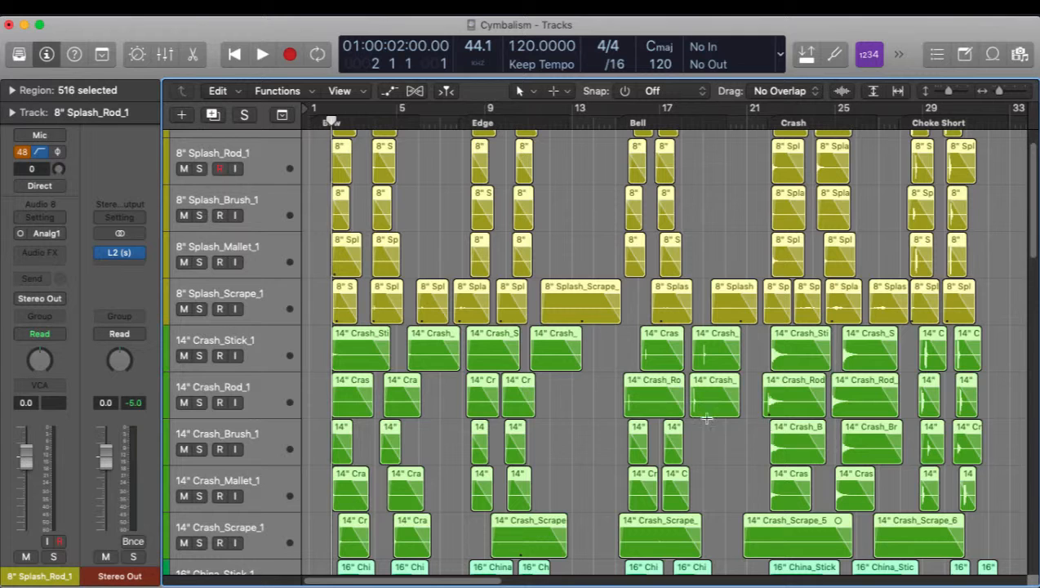
Deselect all regions and switch to the Kontakt window with the Cymbals instrument.
click(581, 400)
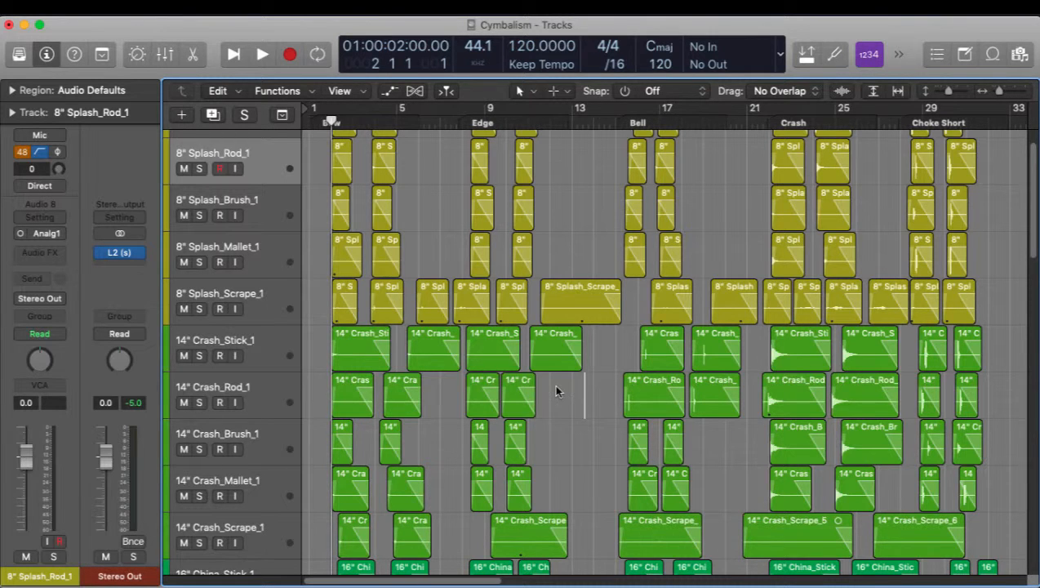
key(z)
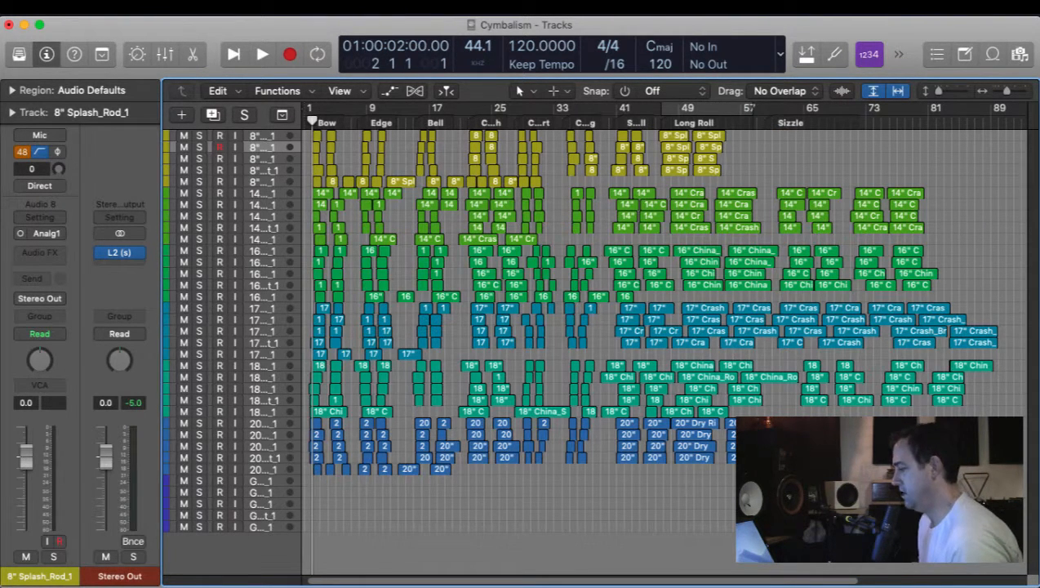
key(super+Tab)
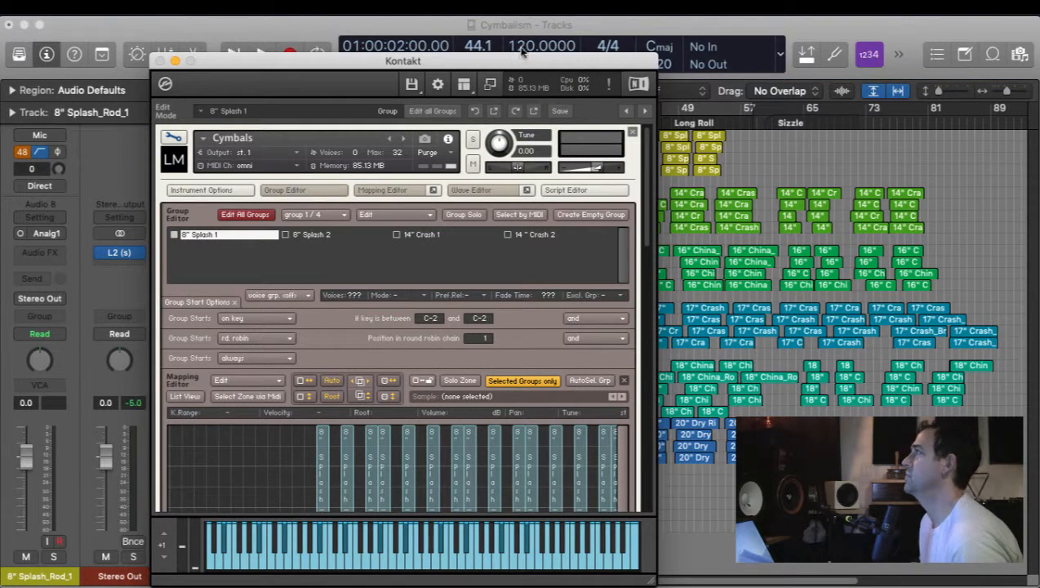
drag(525, 52, 594, 17)
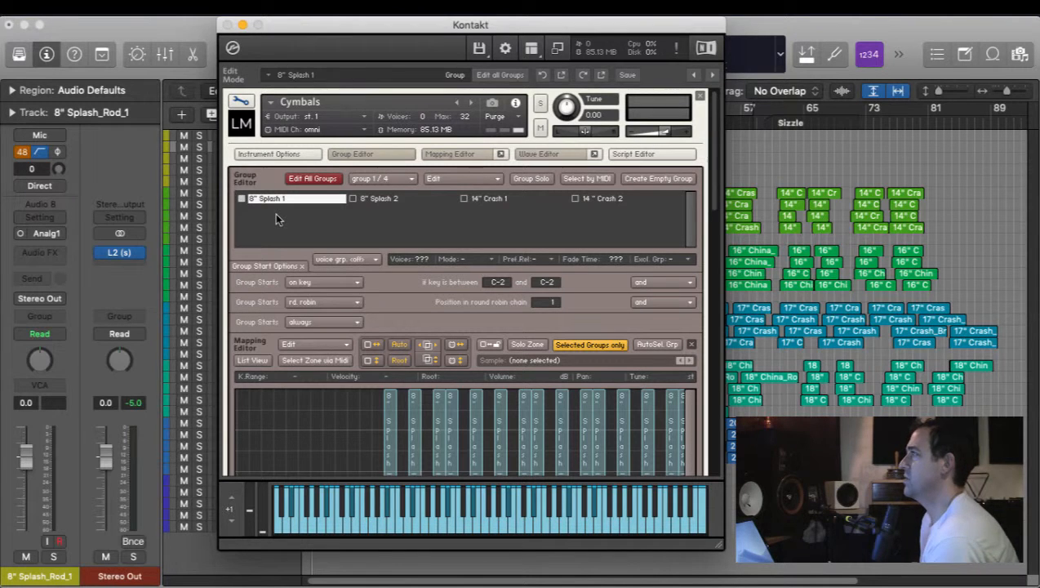
Compare the group start options of the 14" Crash 1, 14" Crash 2, 8" Splash 1 and 8" Splash 2 groups.
click(473, 198)
click(600, 200)
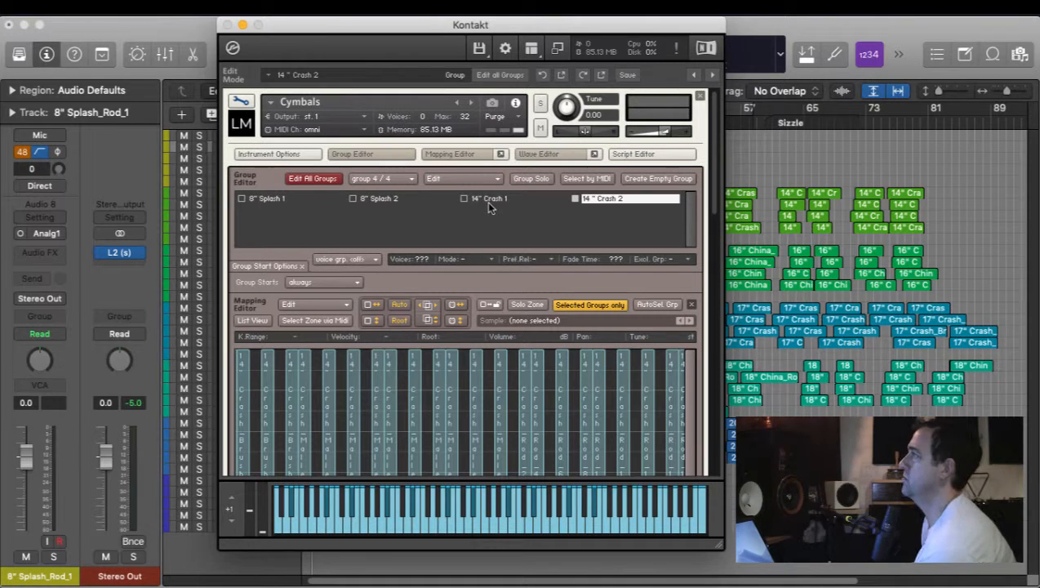
click(265, 201)
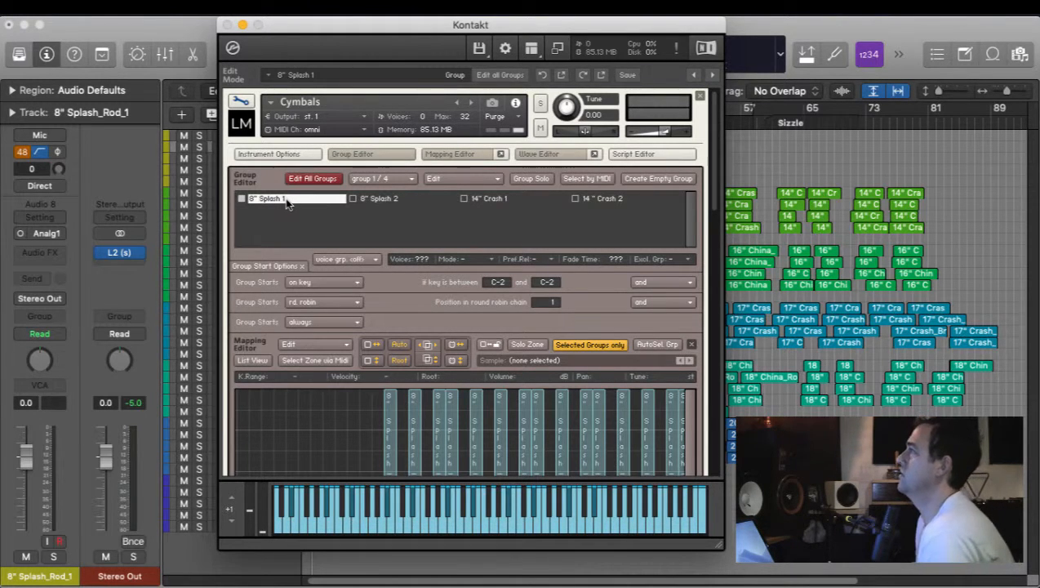
click(276, 267)
click(276, 268)
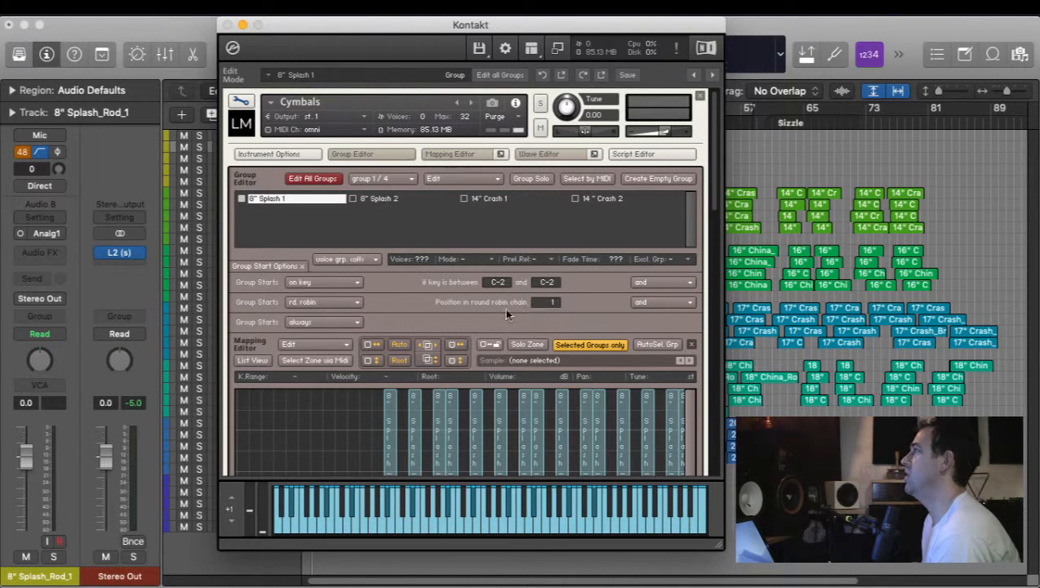
click(376, 205)
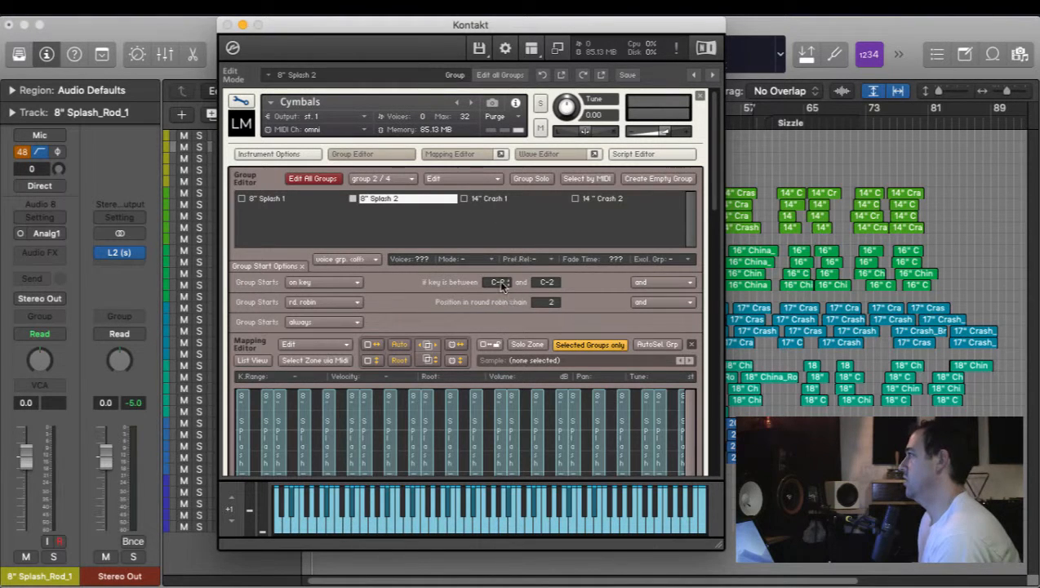
Set the first group start condition of the 14" Crash 1 group to on key.
click(499, 203)
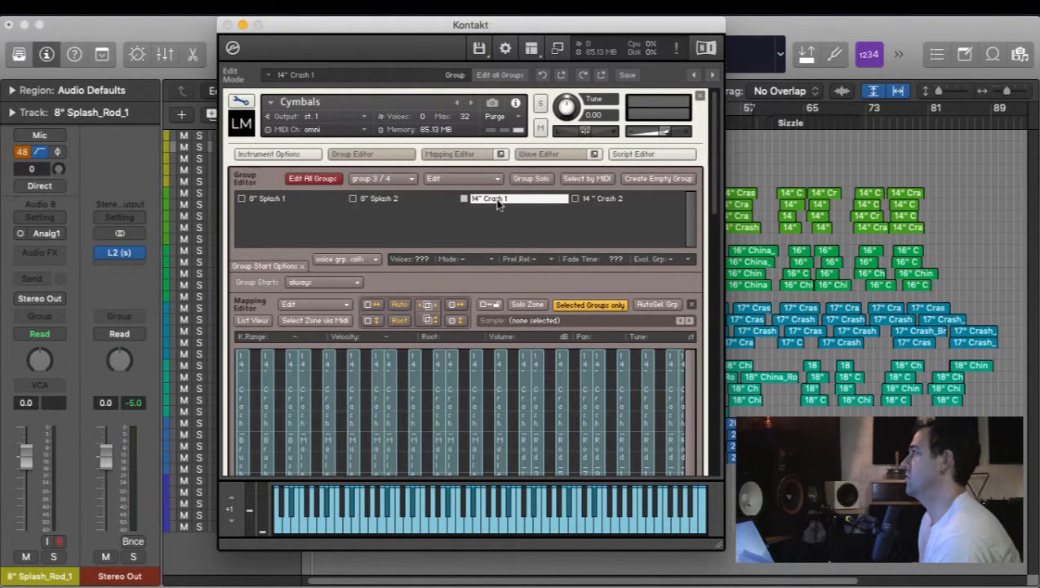
click(326, 281)
click(329, 309)
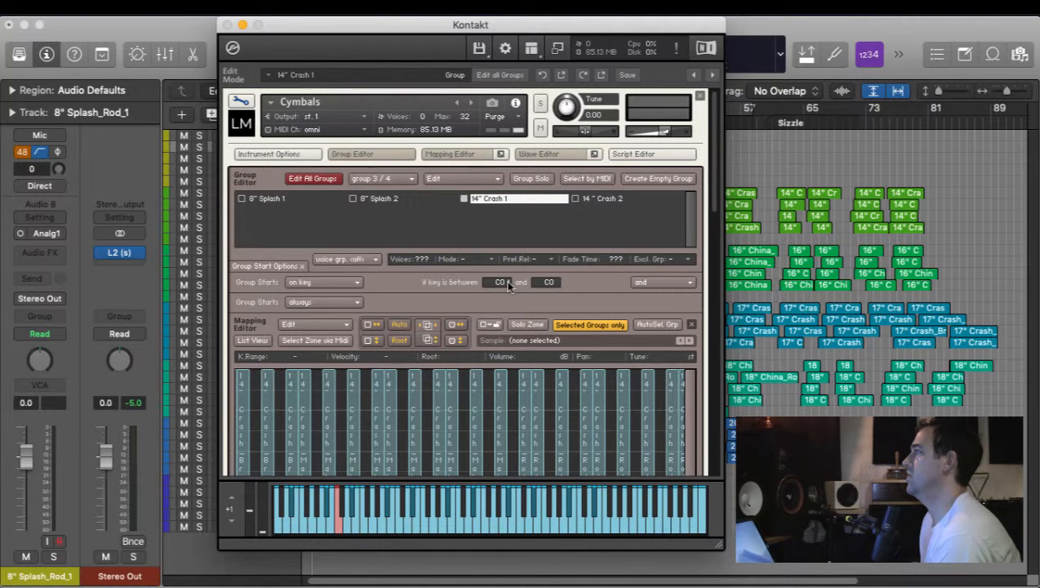
Check the 8" Splash 2 group's start key, and set the lower start key of the 14" Crash 1 group to D-2.
click(376, 201)
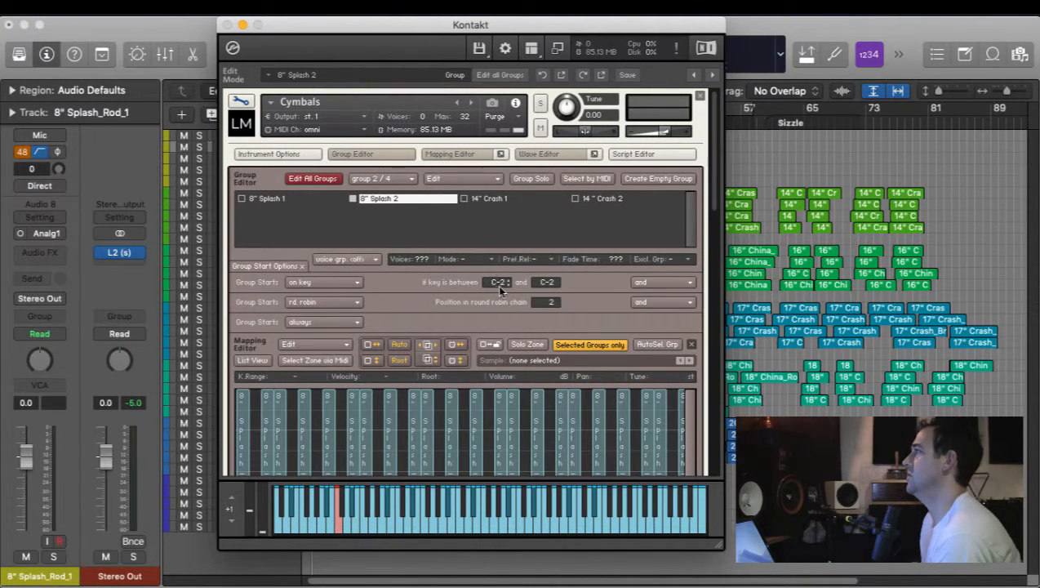
click(495, 200)
drag(515, 288, 510, 283)
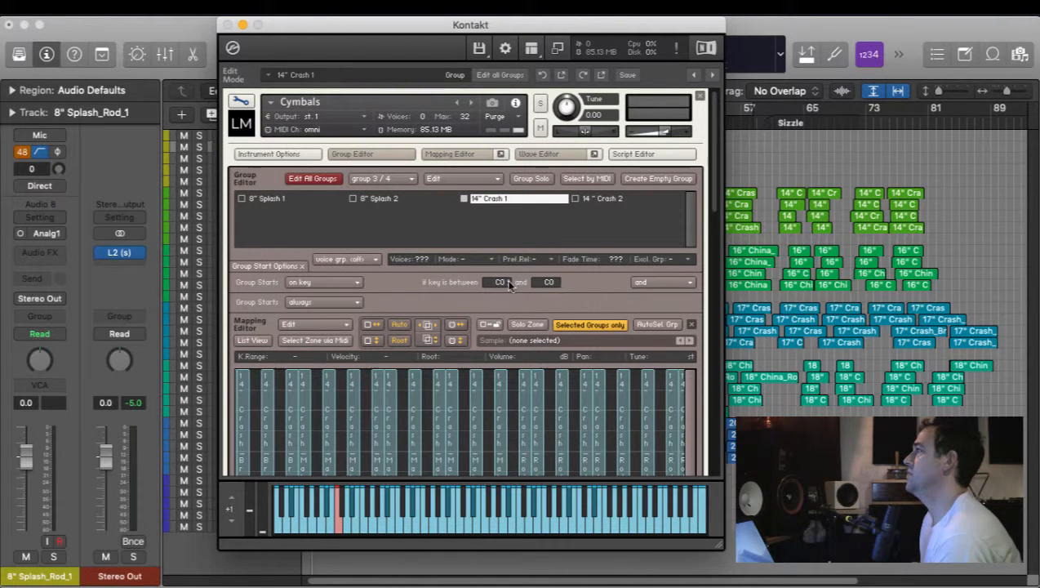
click(508, 285)
click(509, 285)
click(508, 284)
click(509, 285)
click(509, 285)
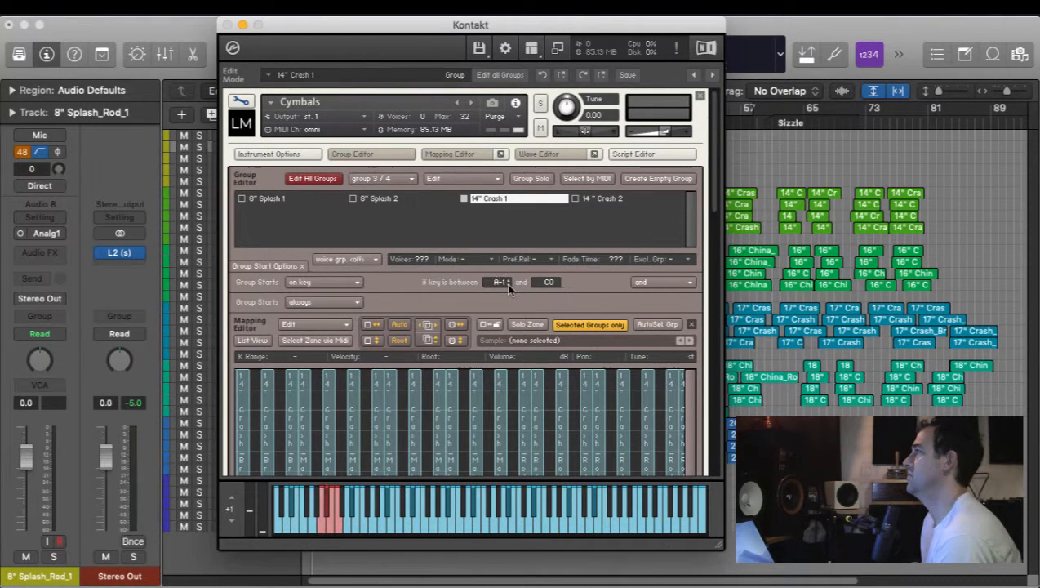
click(509, 285)
click(509, 285)
click(509, 285)
click(506, 282)
click(507, 282)
click(506, 283)
click(506, 282)
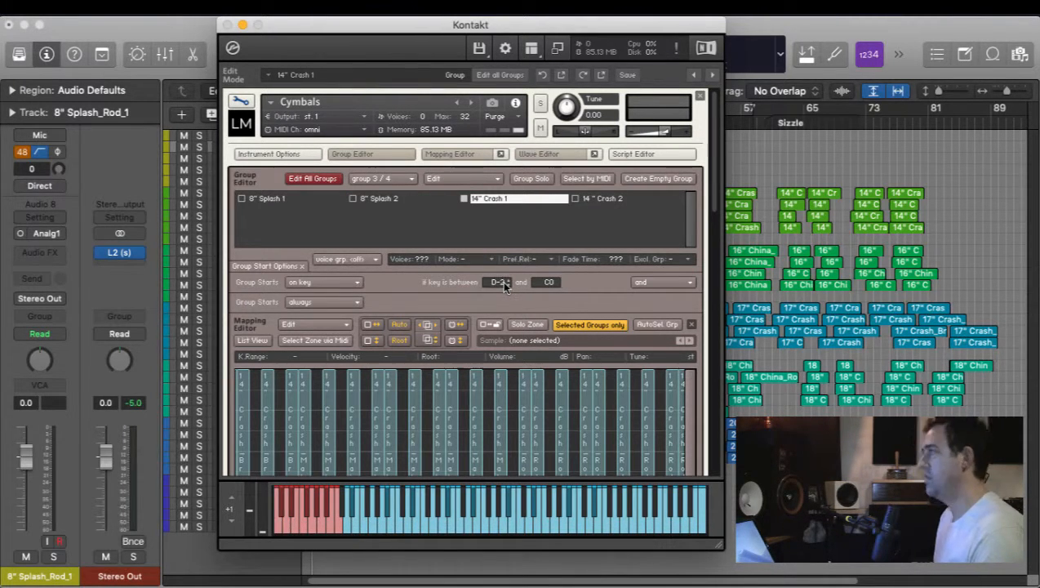
Set the upper start key of the 14" Crash 1 group to D-2.
click(558, 283)
click(558, 282)
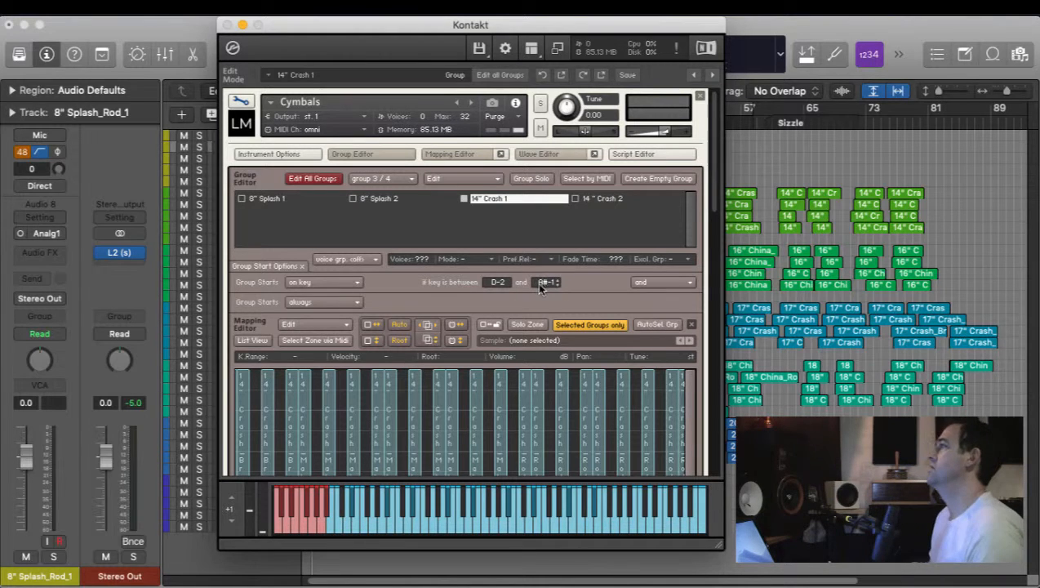
text(D2)
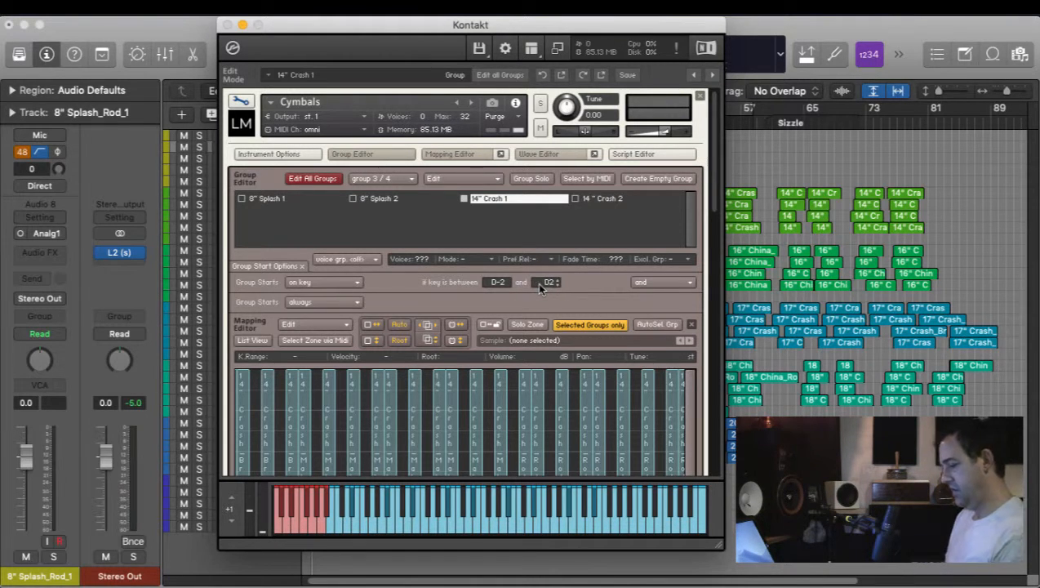
key(Return)
double_click(548, 281)
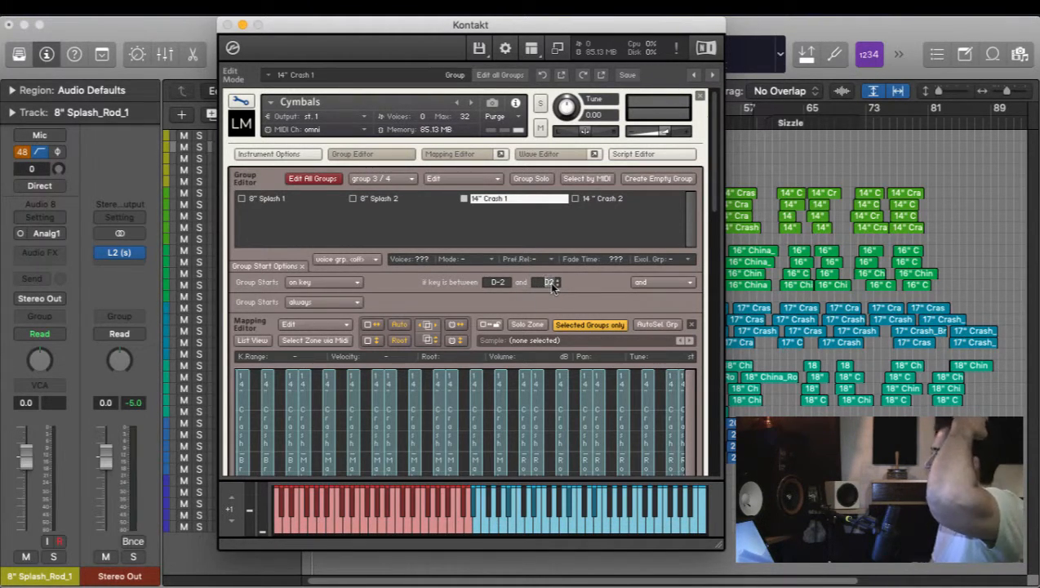
text(D-2)
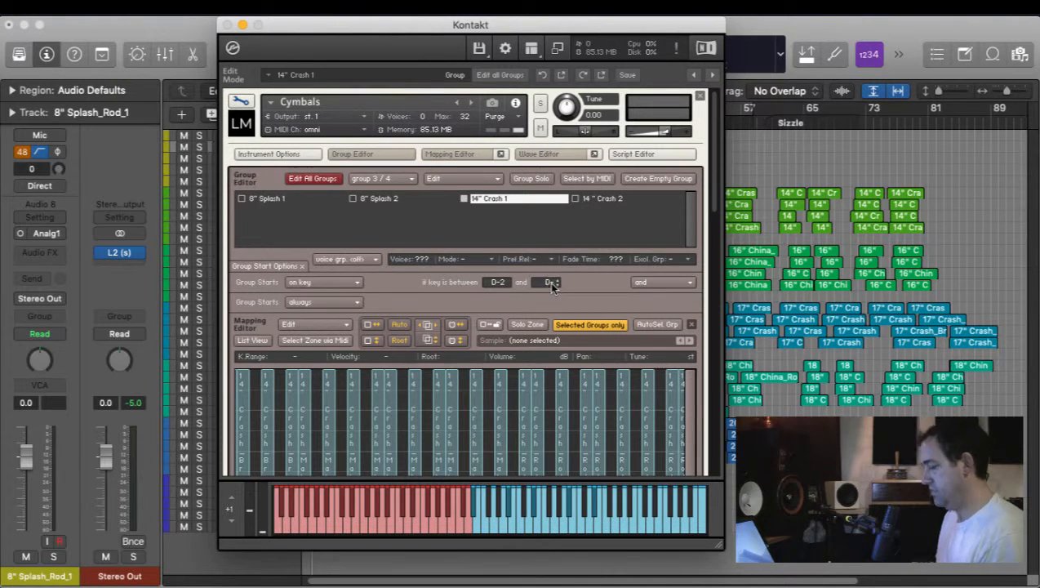
key(Return)
Set the 14" Crash 2 group to start on key, with both the lower and upper start keys at D-2.
click(615, 201)
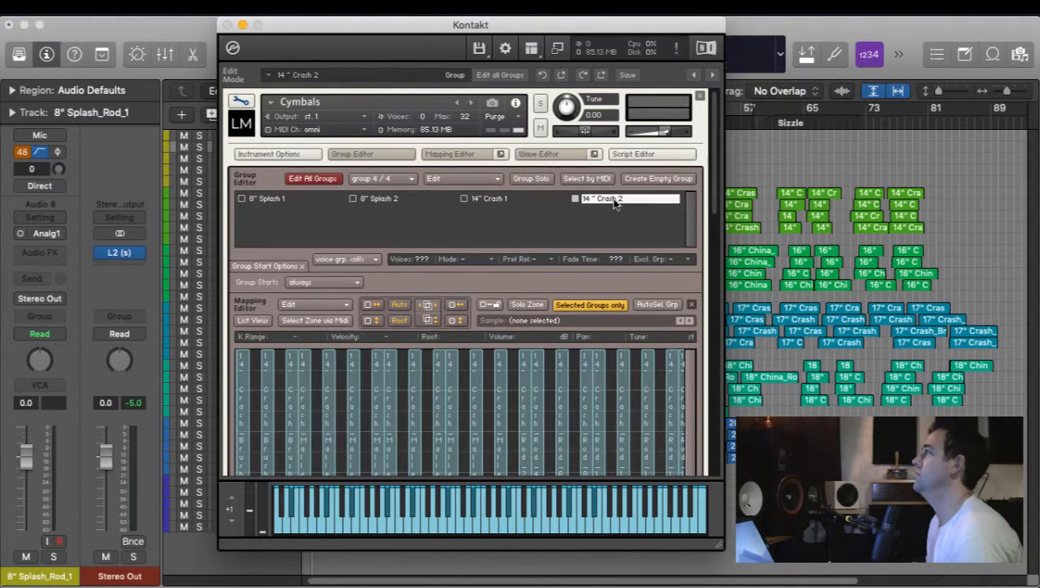
click(346, 282)
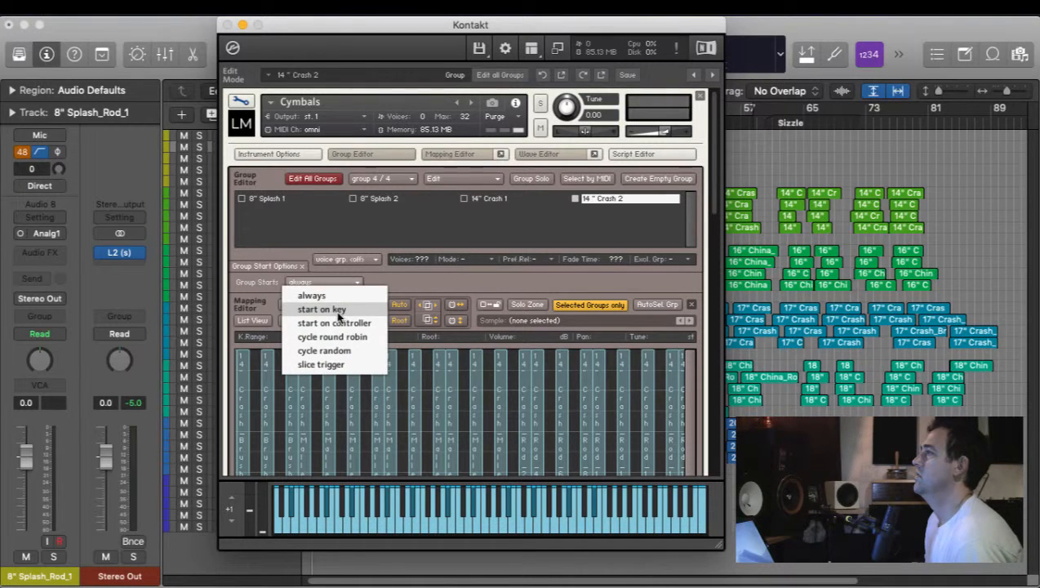
click(338, 312)
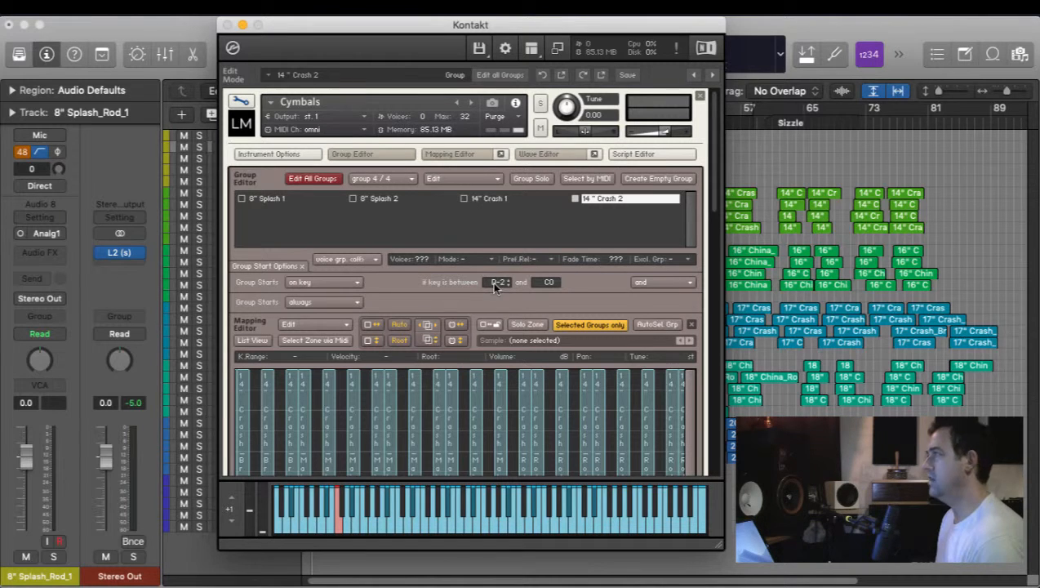
click(552, 281)
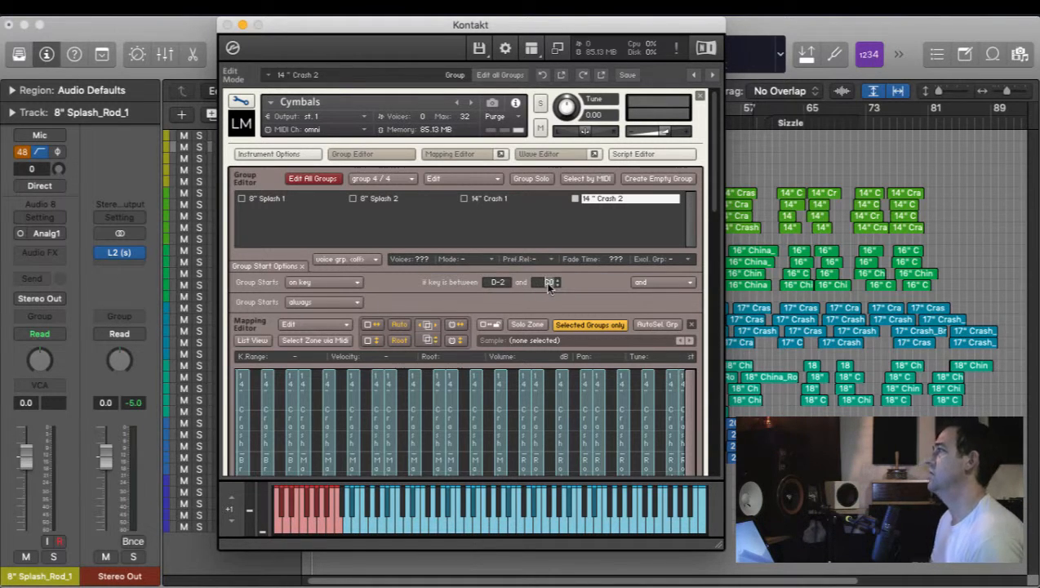
text(D-2)
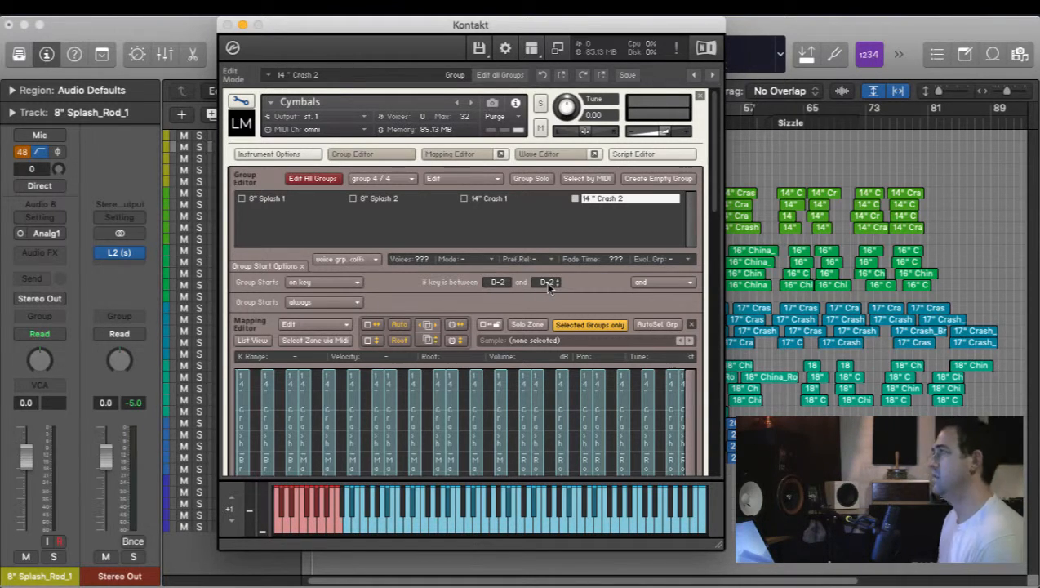
key(Return)
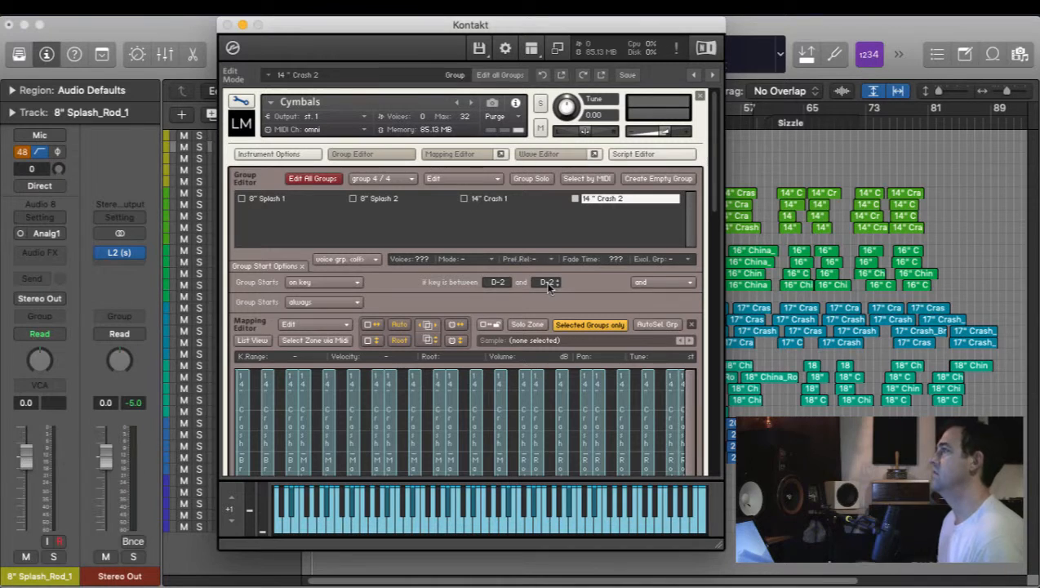
Add cycle round robin as the second group start condition of the 14" Crash 1 and 14" Crash 2 groups.
click(497, 199)
click(326, 304)
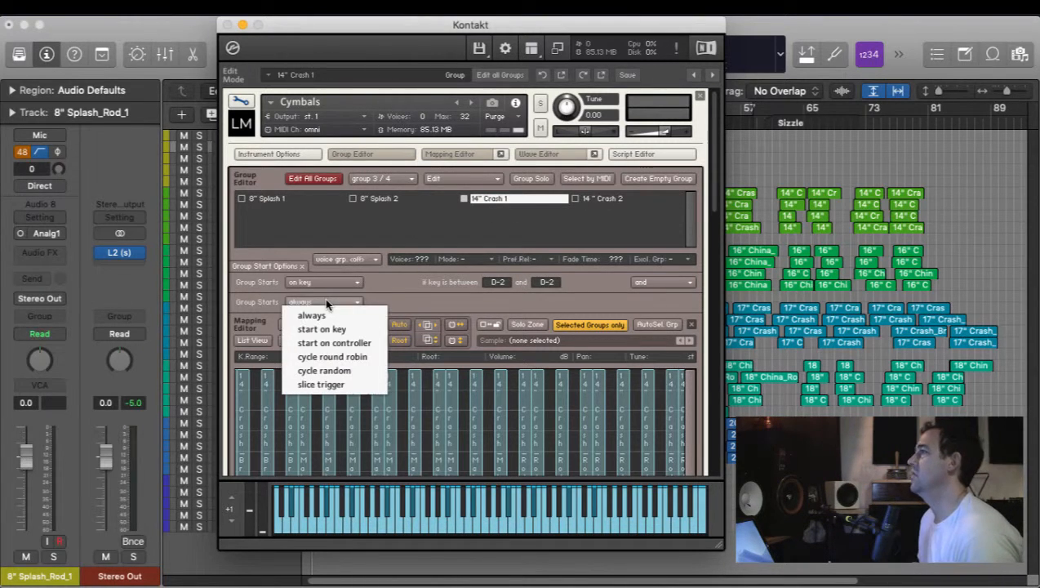
click(354, 357)
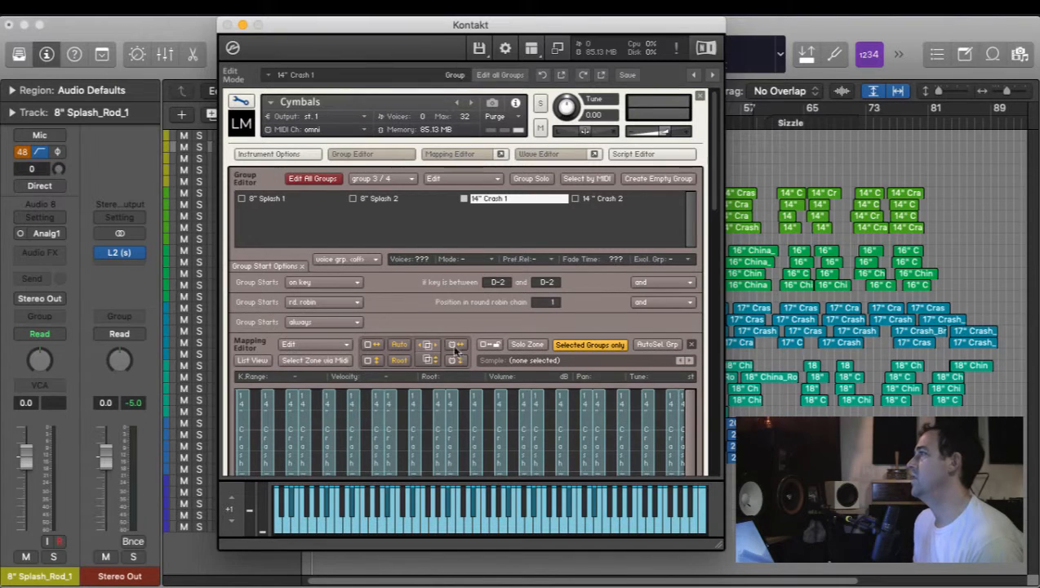
click(600, 200)
click(346, 303)
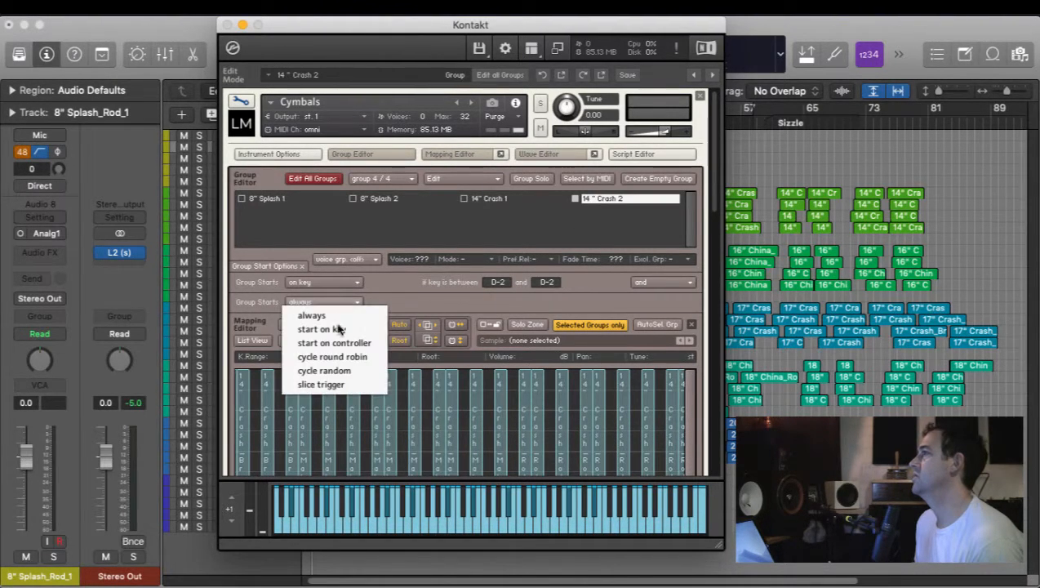
click(336, 360)
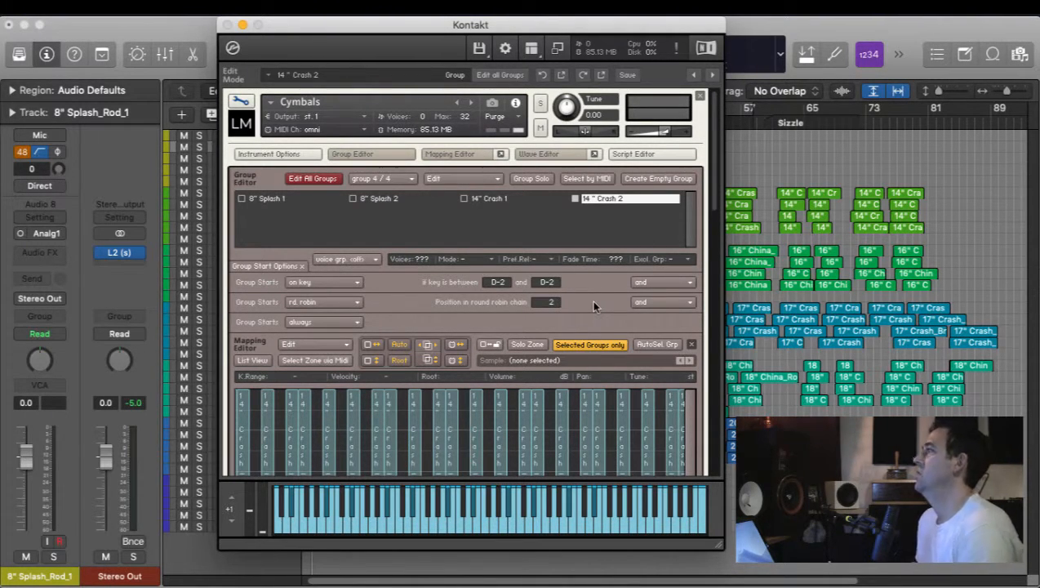
click(576, 199)
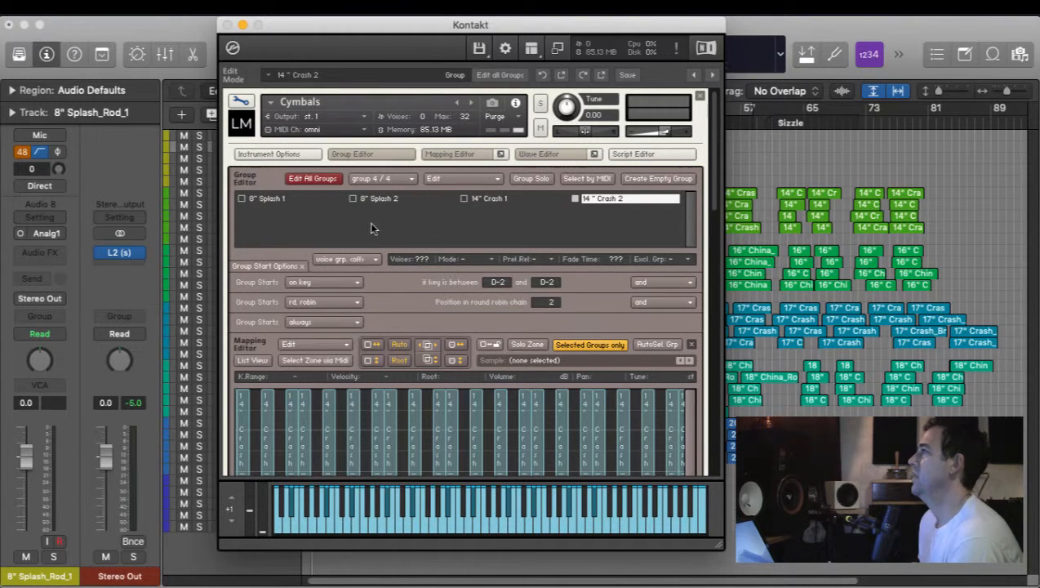
Create an empty group and name it 16" China 1.
click(646, 182)
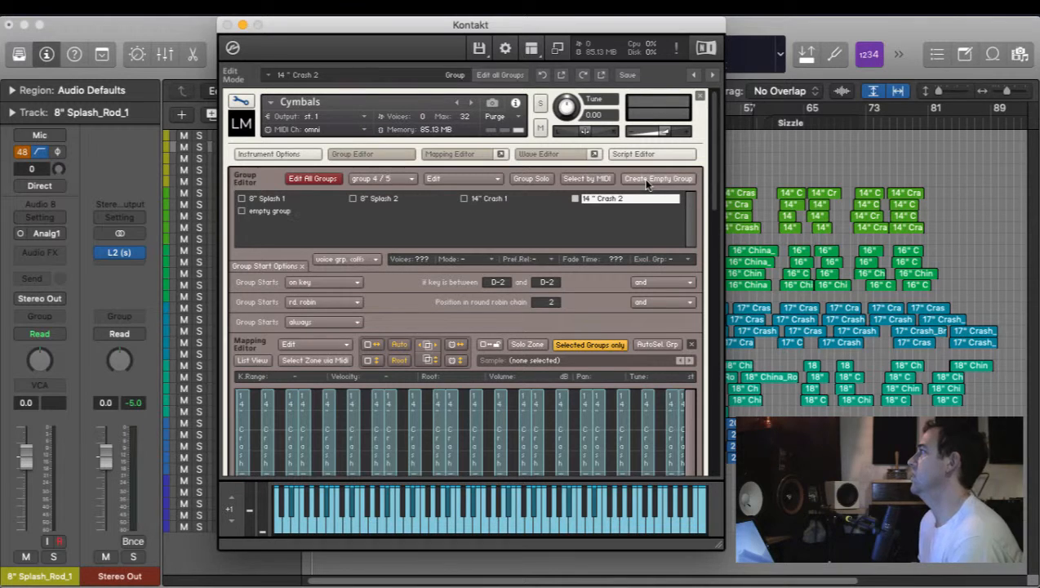
double_click(275, 212)
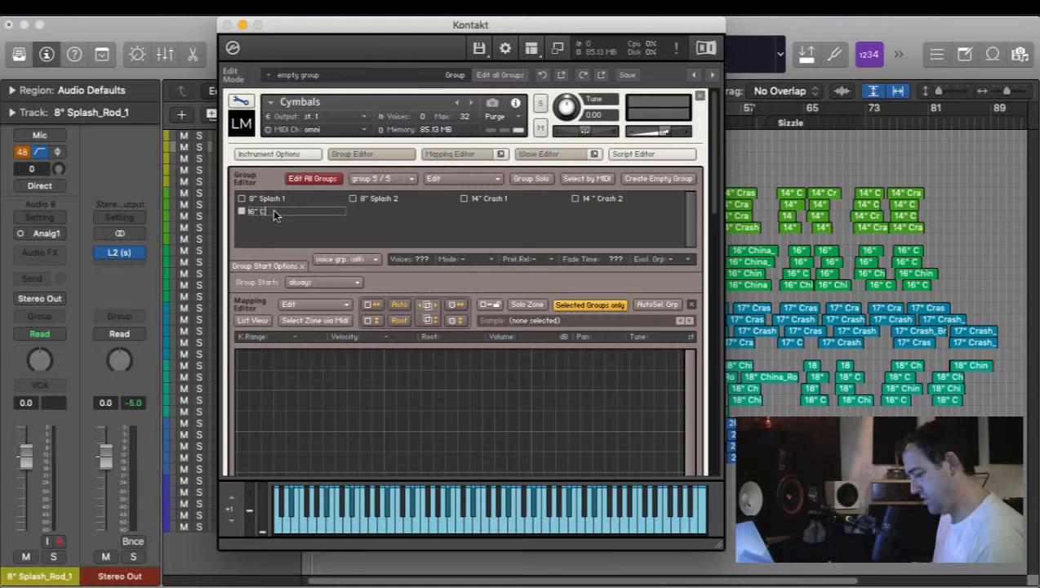
text(16" China)
key(Return)
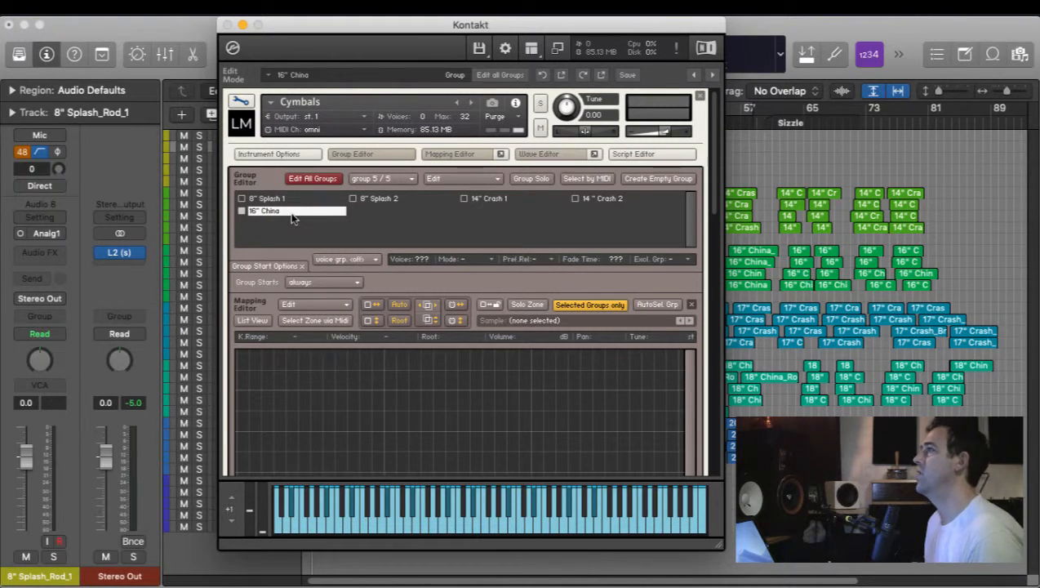
click(292, 214)
text(1)
key(Return)
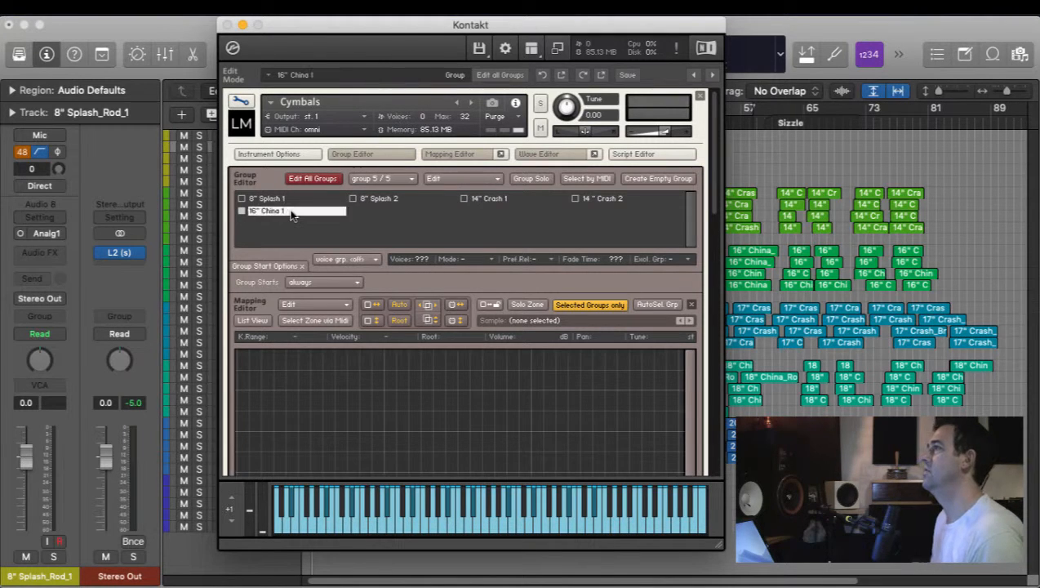
Create another empty group and name it 16" China 2.
click(658, 178)
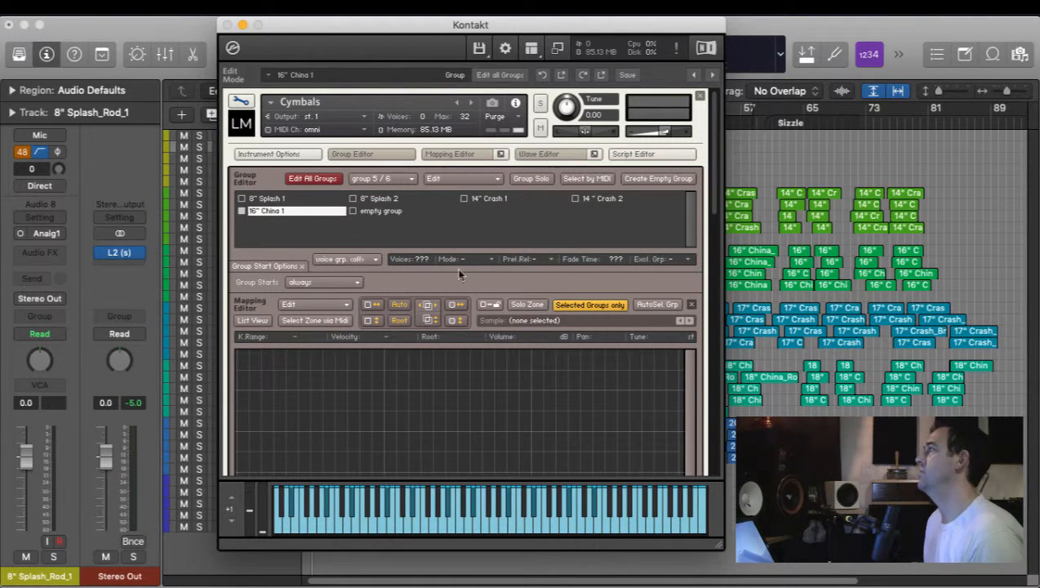
double_click(362, 210)
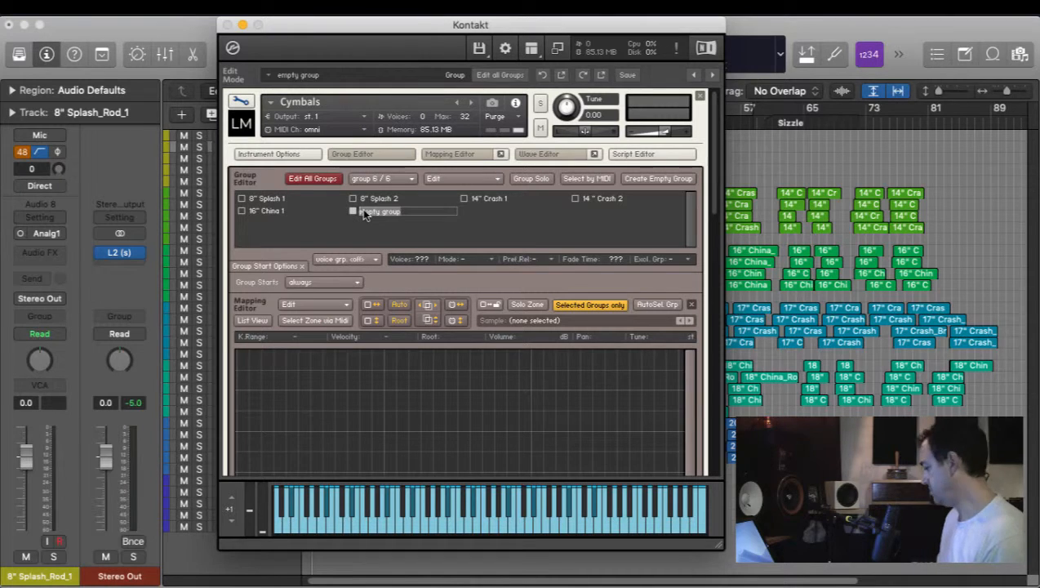
text(16")
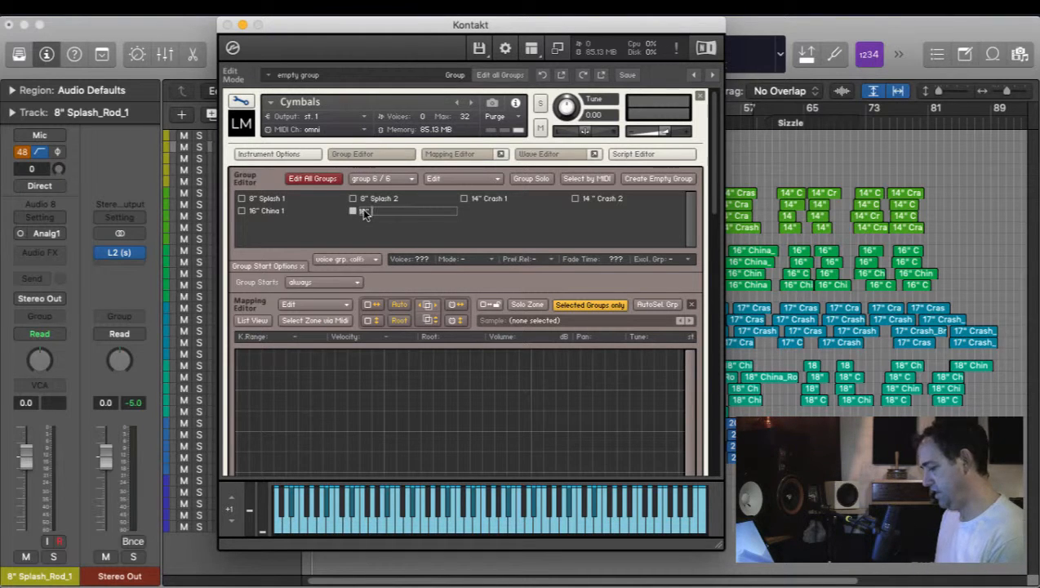
text( China)
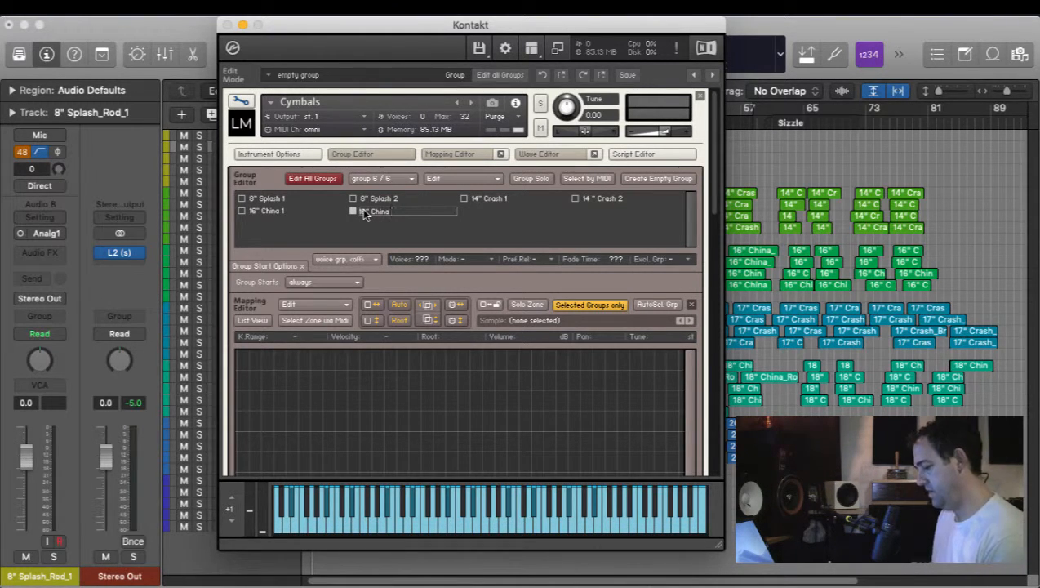
text( 2)
key(Return)
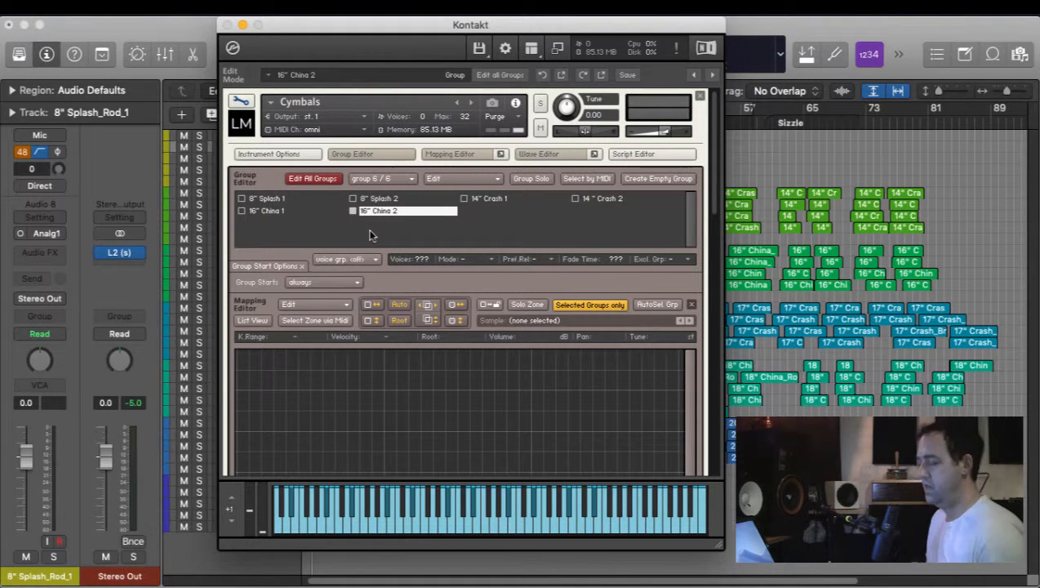
Switch to the Finder window with the cymbal sample folders and move it over the middle of the project.
key(super+Tab)
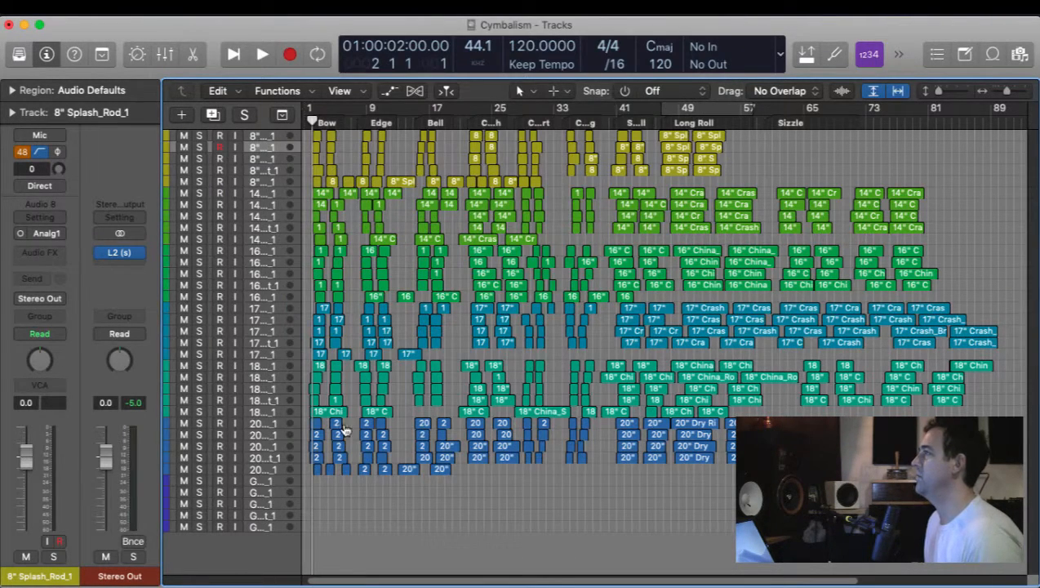
key(super+Tab)
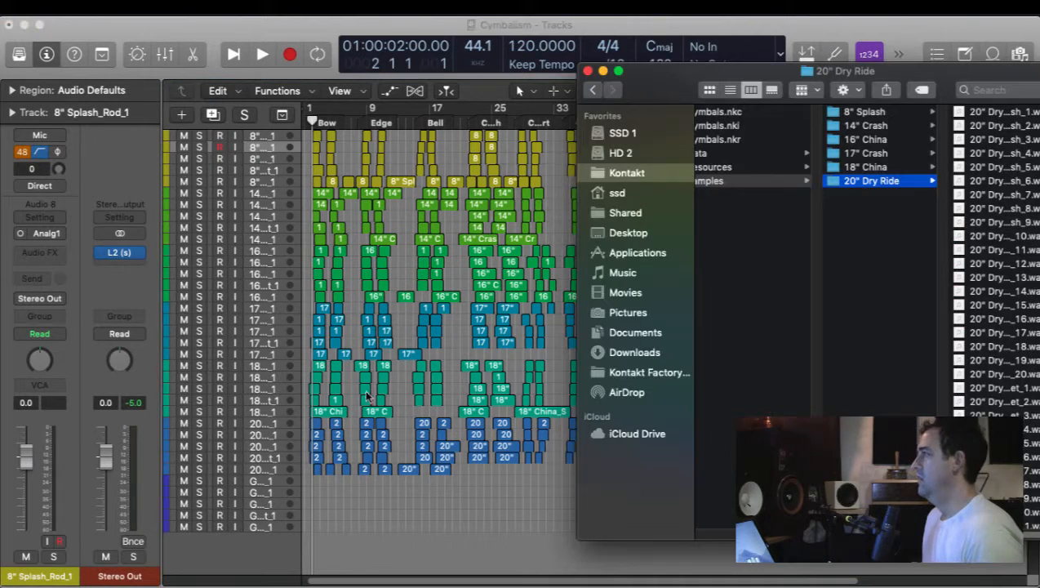
drag(641, 86, 377, 104)
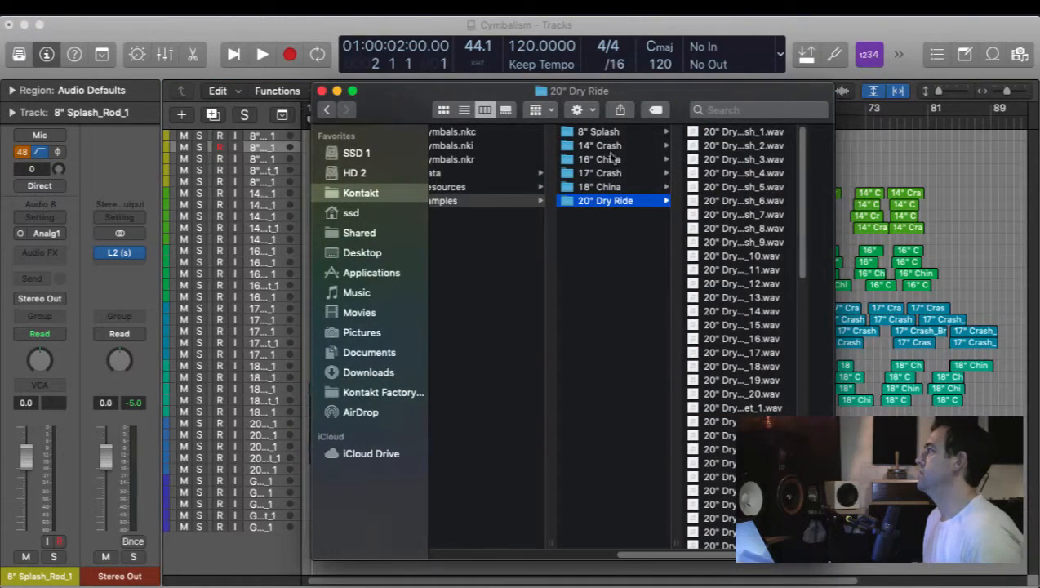
drag(800, 249, 823, 167)
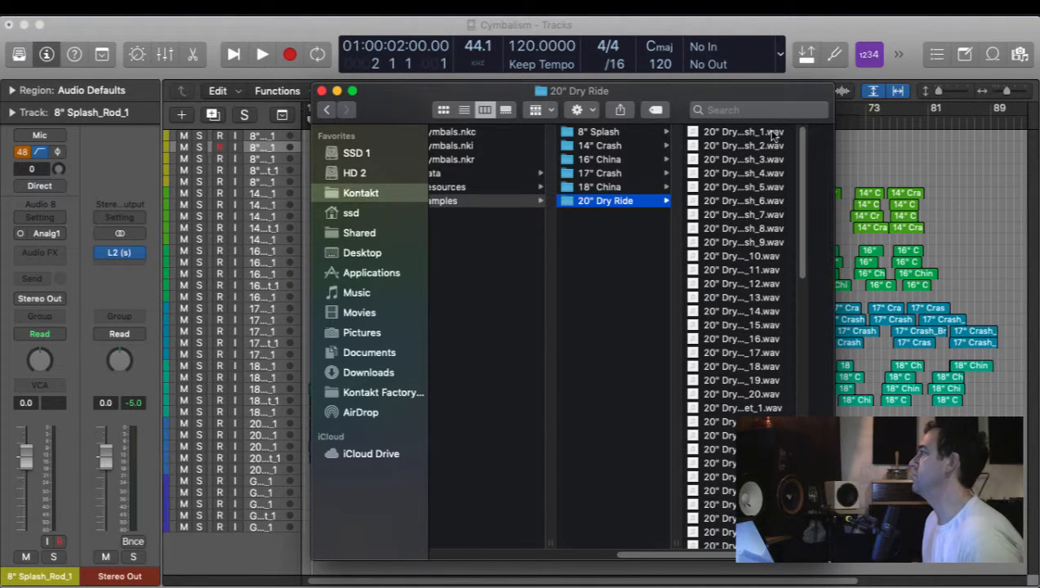
drag(727, 90, 758, 69)
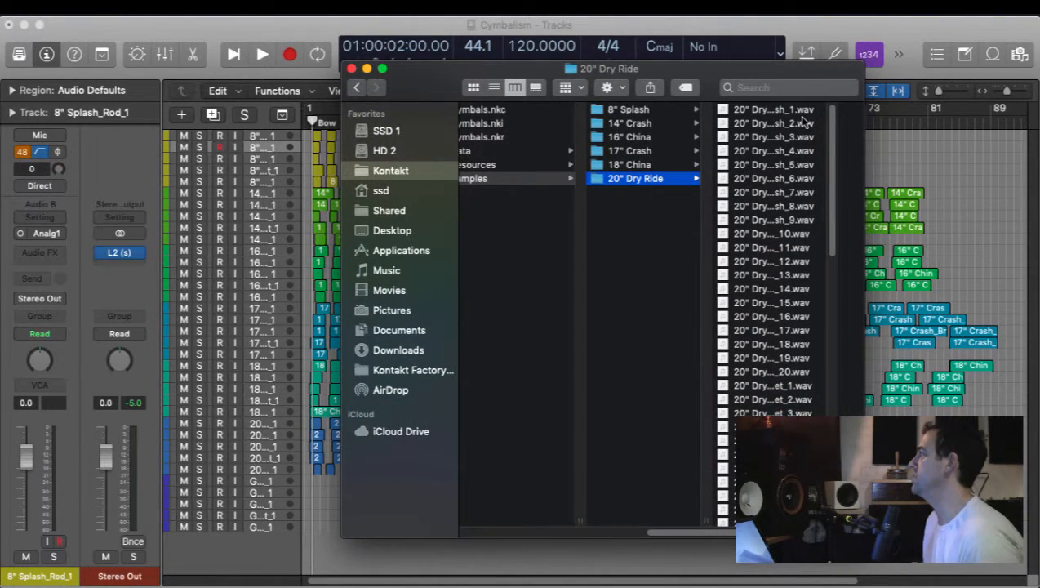
click(802, 114)
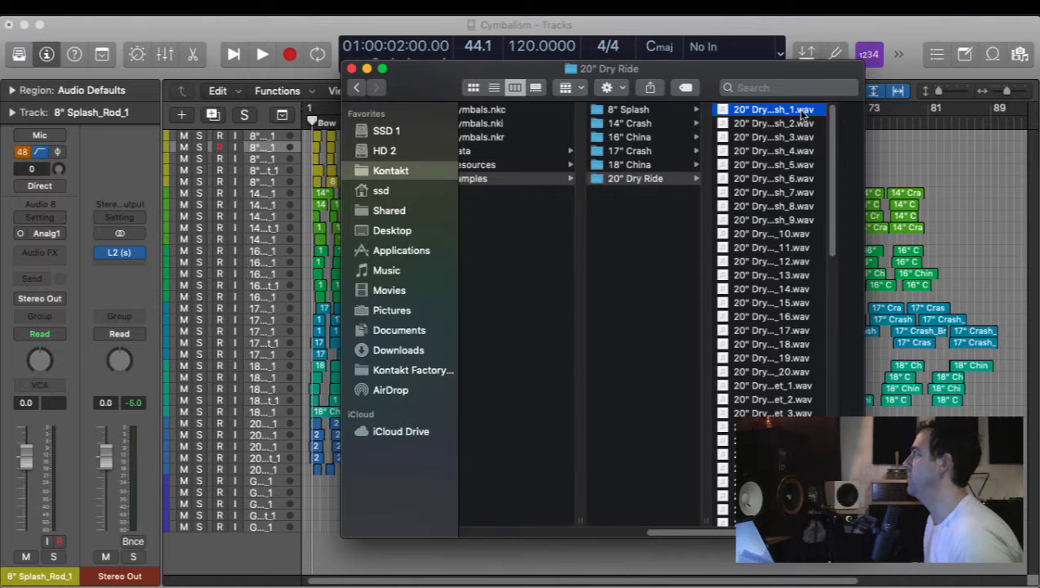
super+click(633, 137)
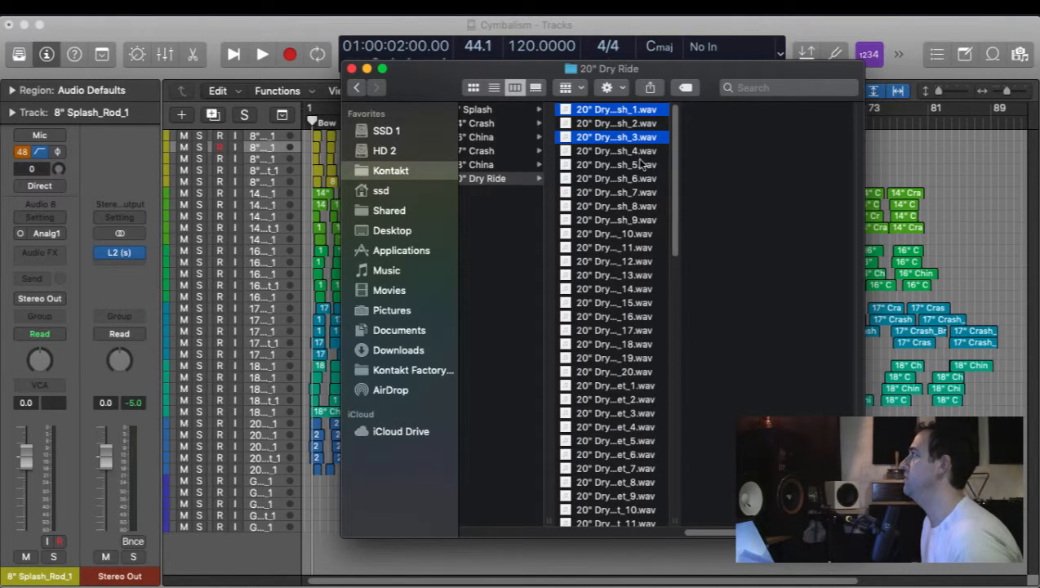
super+click(640, 165)
super+click(642, 193)
super+click(640, 220)
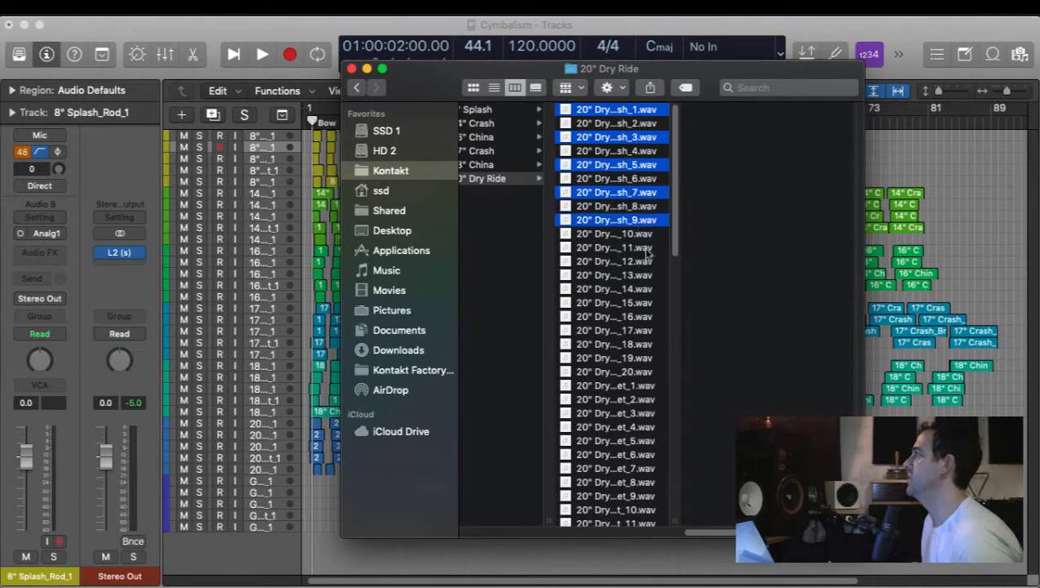
super+click(642, 248)
super+click(641, 275)
super+click(640, 303)
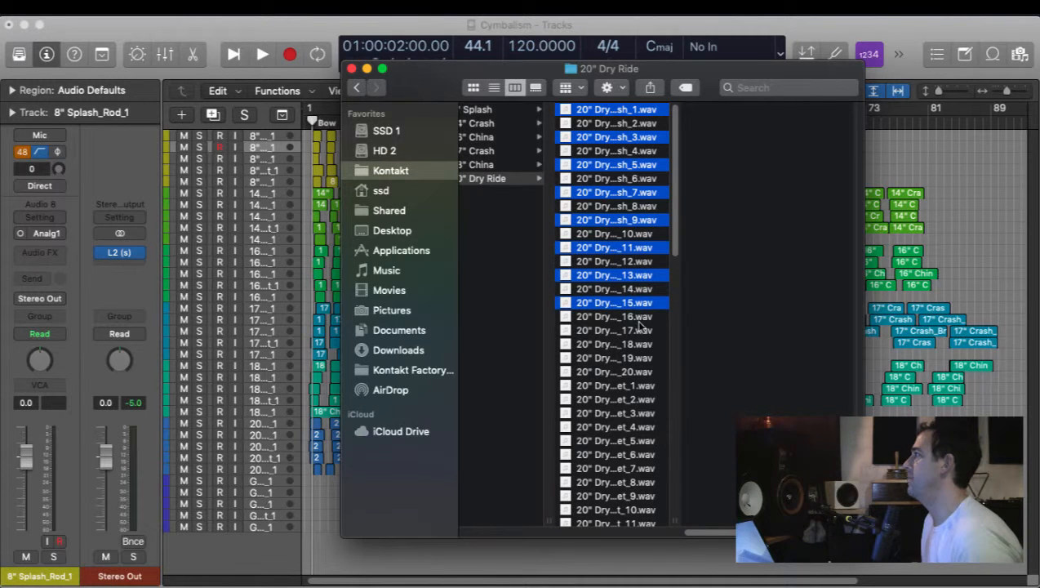
super+click(639, 330)
super+click(640, 359)
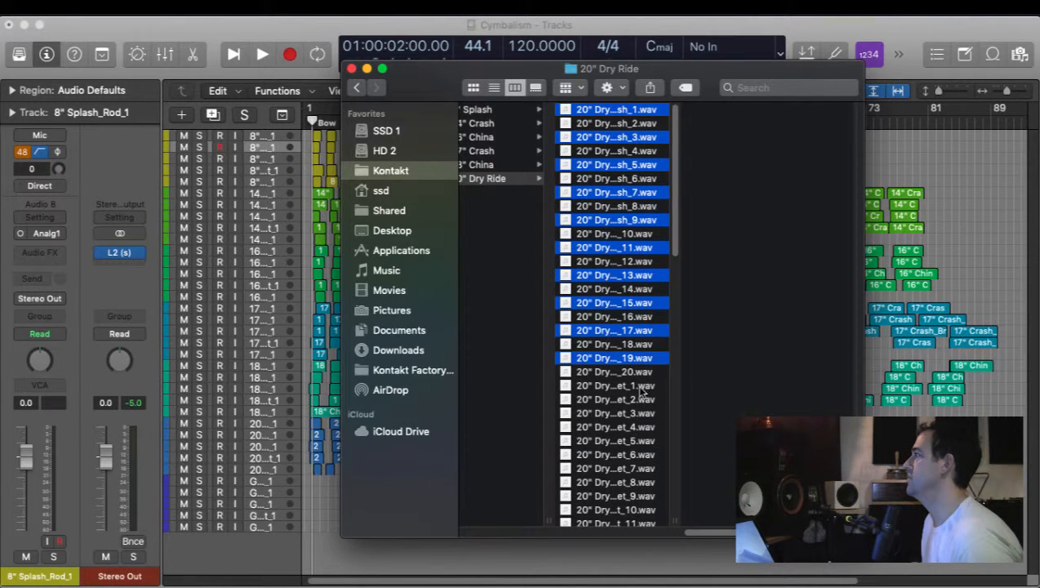
super+click(643, 387)
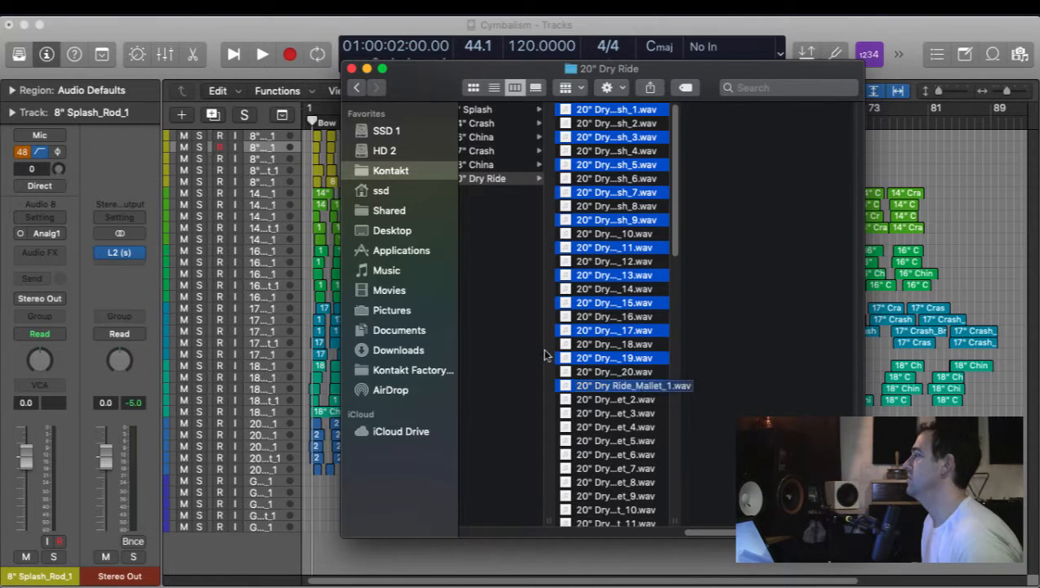
key(Left)
key(Left)
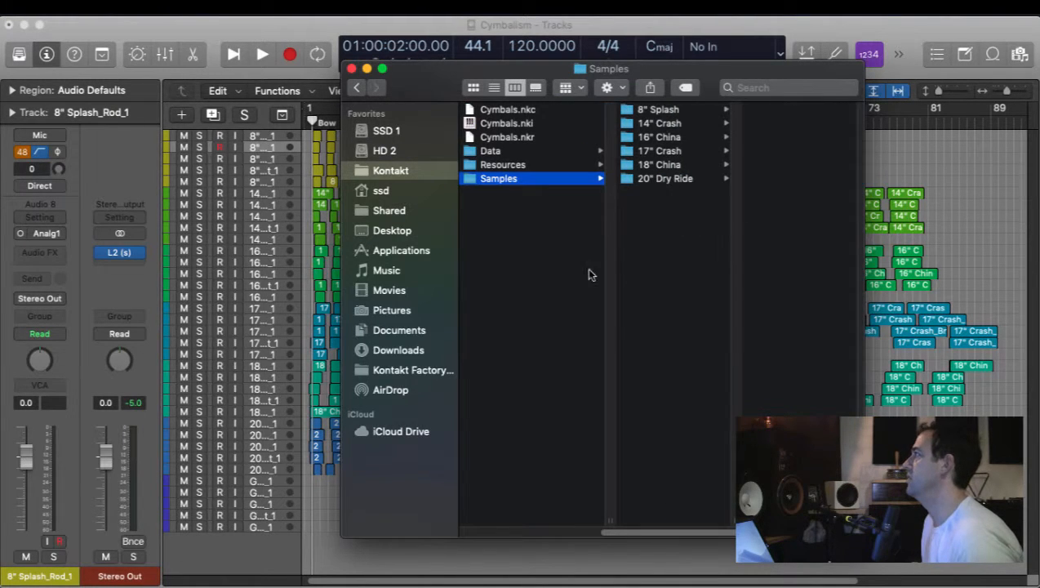
Open the 16" China sample folder and select the odd-numbered Brush samples from 1 to 19.
click(666, 135)
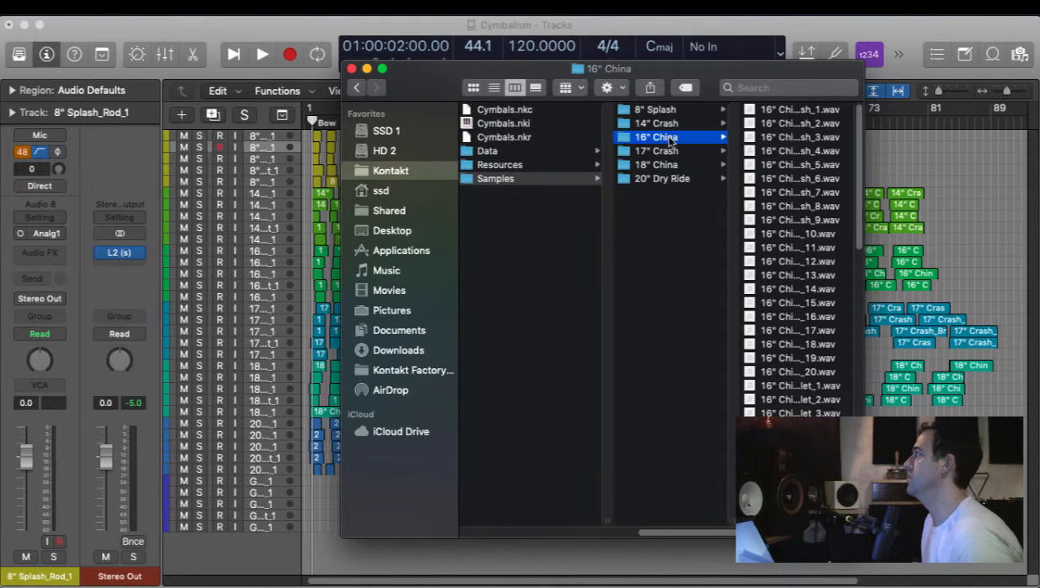
click(782, 109)
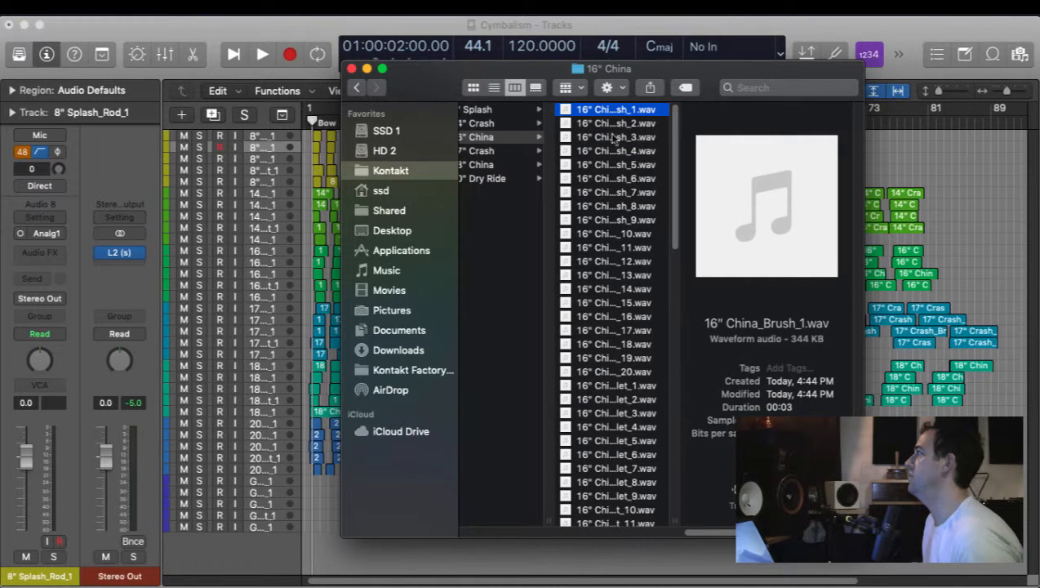
super+click(627, 138)
super+click(618, 165)
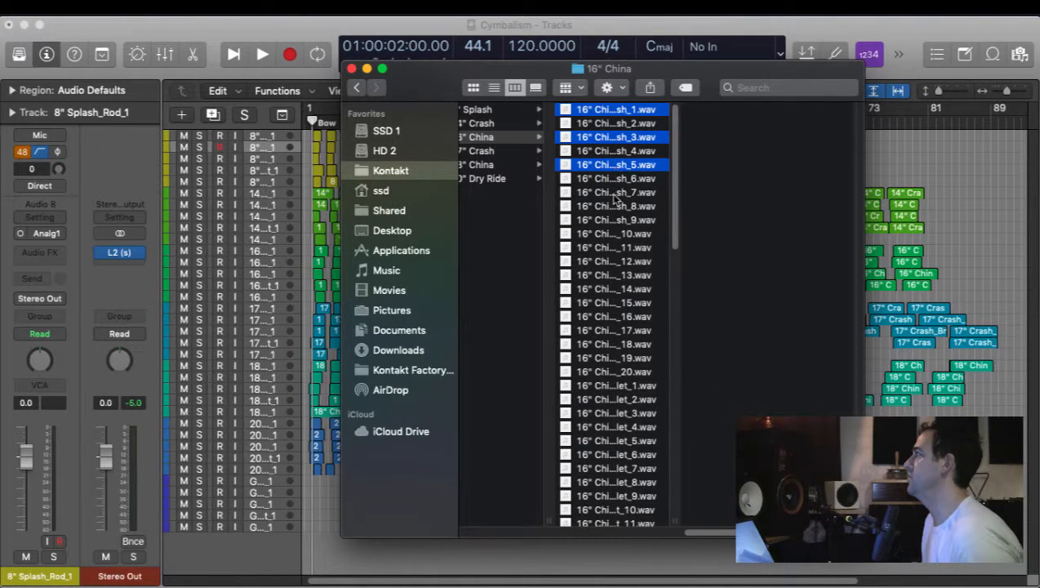
super+click(614, 193)
super+click(604, 221)
super+click(603, 248)
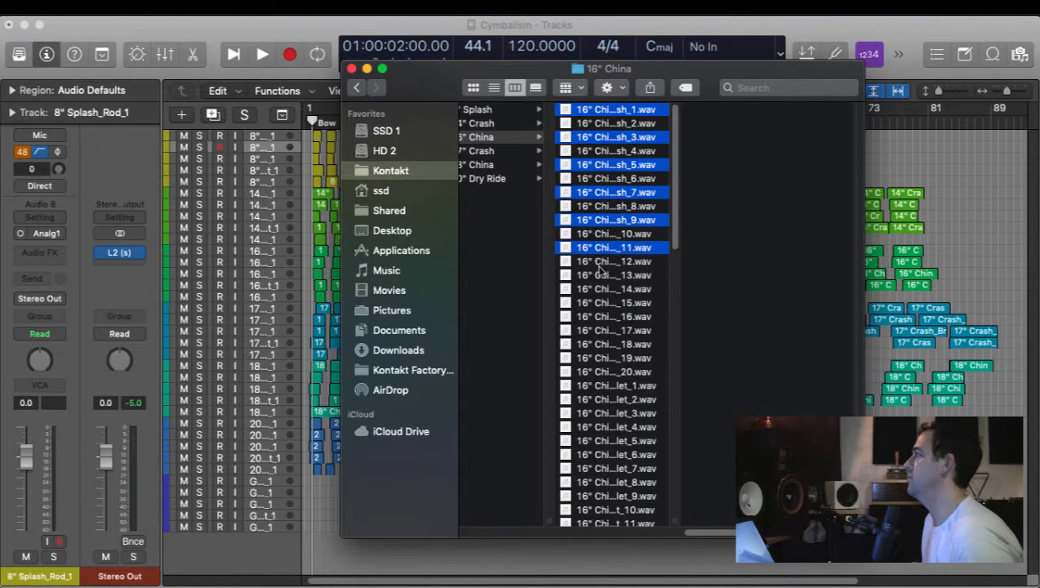
super+click(600, 276)
super+click(600, 303)
super+click(600, 330)
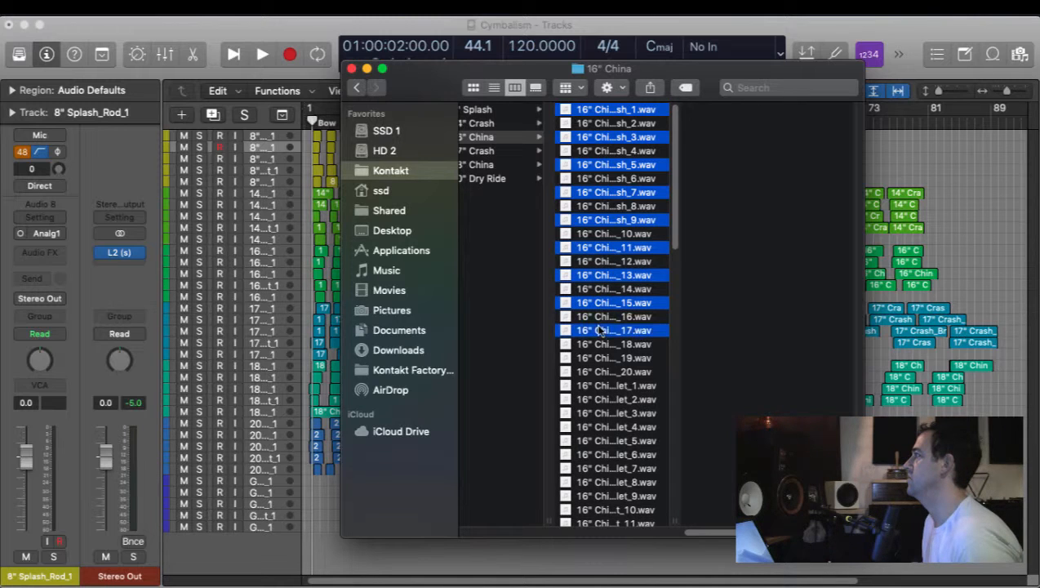
super+click(600, 358)
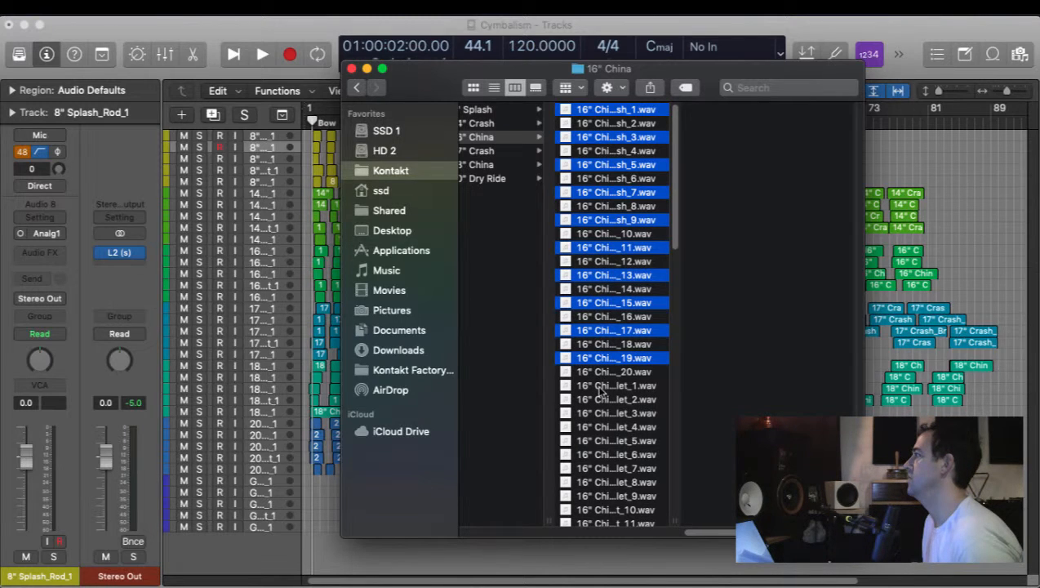
Add the odd-numbered 16" China Mallet samples from 1 to 19 to the file selection.
super+click(600, 386)
super+click(600, 413)
super+click(600, 440)
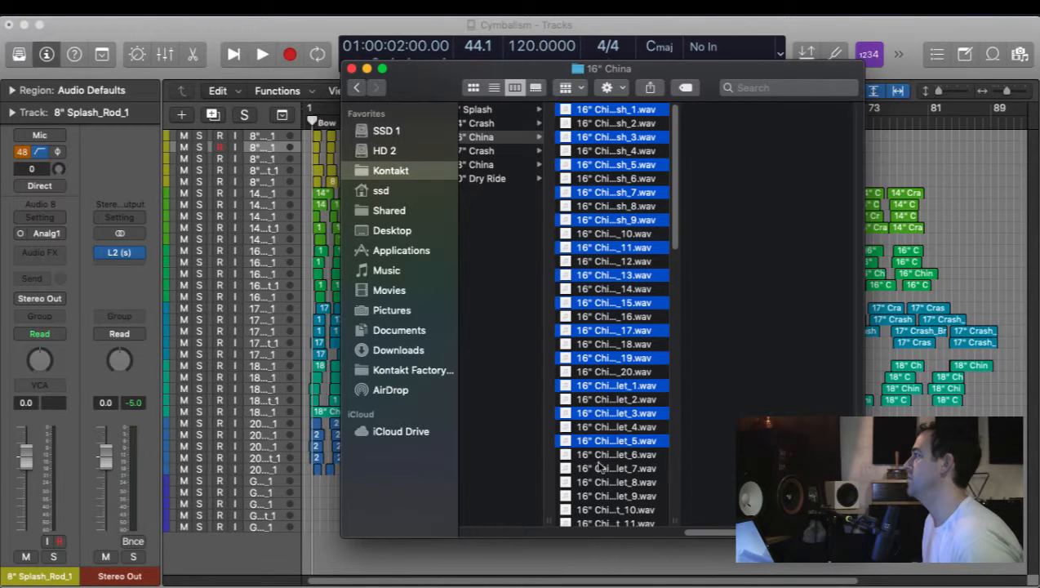
super+click(600, 468)
super+click(596, 496)
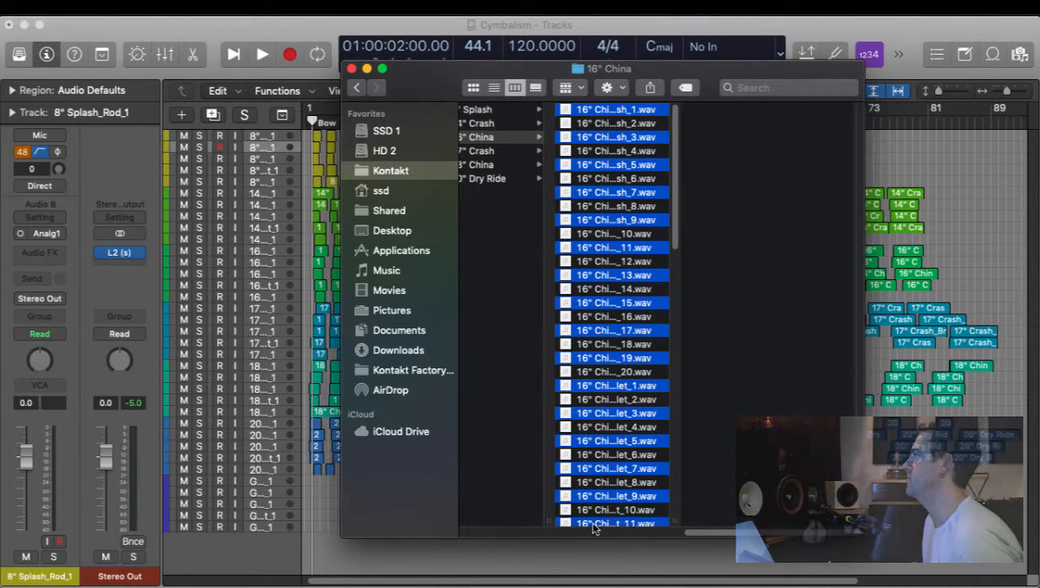
scroll(595, 490, down, 5)
super+click(601, 408)
super+click(600, 436)
super+click(600, 463)
super+click(600, 491)
Add the odd-numbered 16" China Rod samples from 1 to 19 to the file selection.
super+click(600, 518)
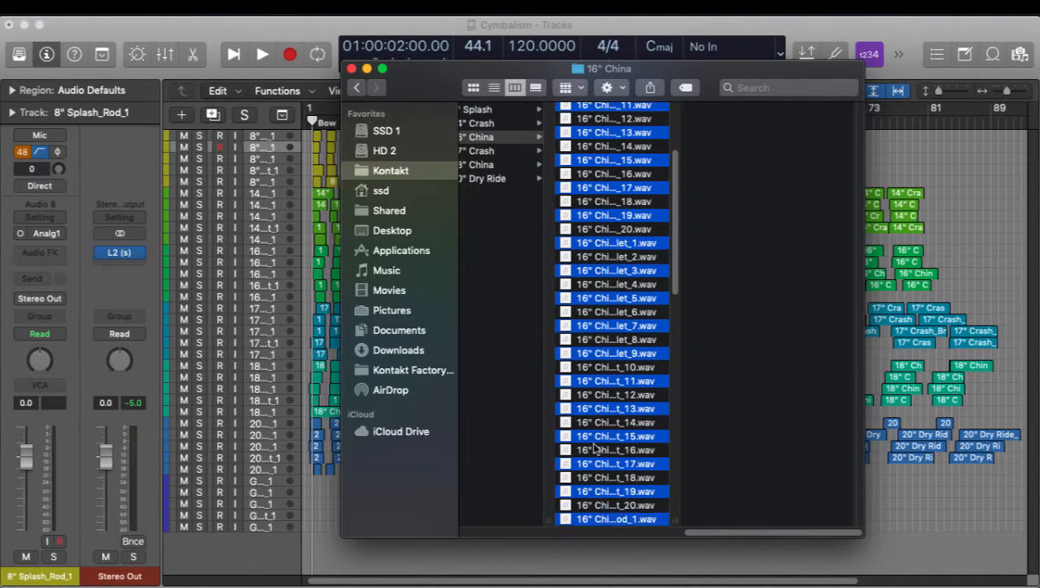
scroll(596, 447, down, 10)
super+click(600, 242)
super+click(600, 270)
super+click(600, 298)
super+click(600, 325)
super+click(600, 353)
super+click(600, 380)
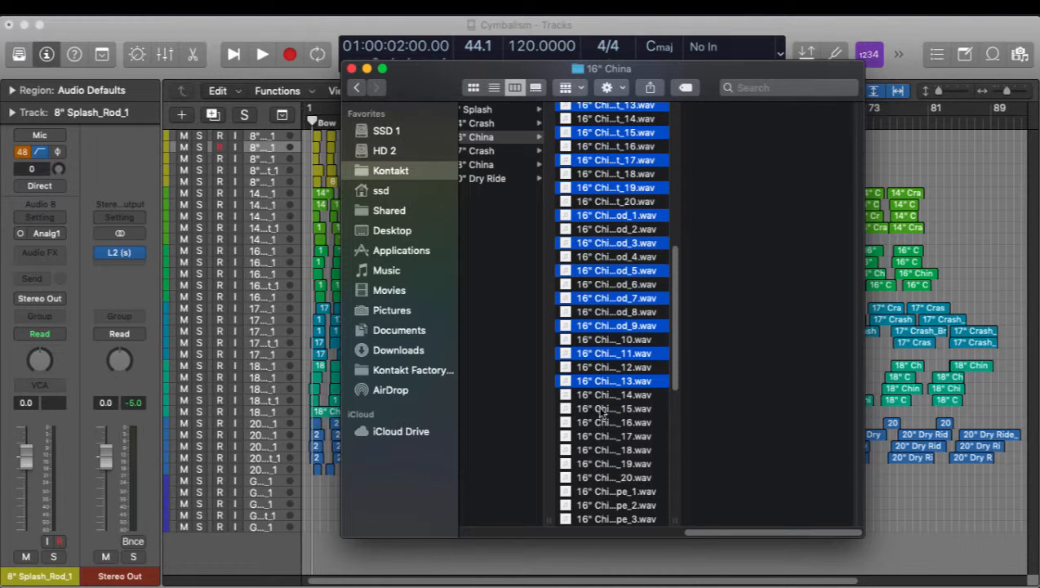
super+click(600, 408)
super+click(600, 436)
super+click(600, 464)
Add the odd-numbered 16" China Scrape samples from 1 to 11 to the selection, leaving out Scrape 8.
super+click(600, 491)
super+click(600, 518)
scroll(603, 474, down, 13)
super+click(600, 161)
super+click(600, 188)
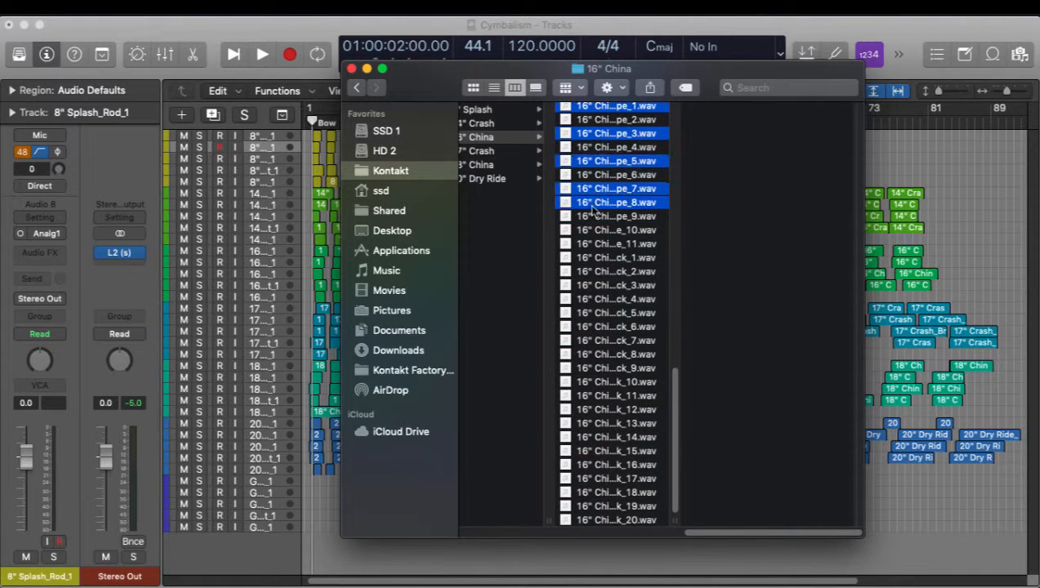
super+click(595, 201)
super+click(595, 216)
super+click(595, 243)
super+click(595, 271)
super+click(595, 299)
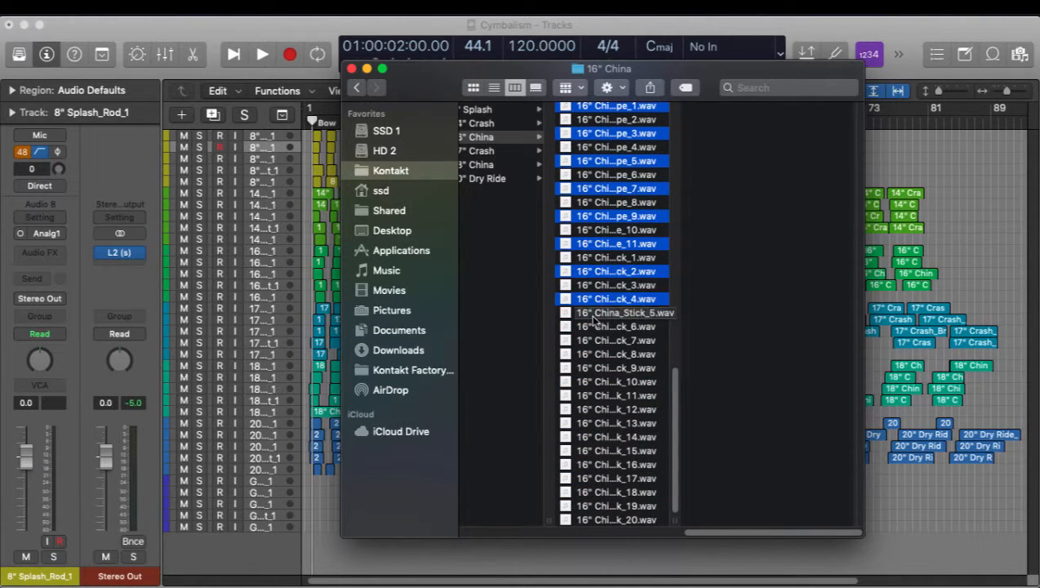
super+click(595, 326)
super+click(595, 354)
super+click(595, 381)
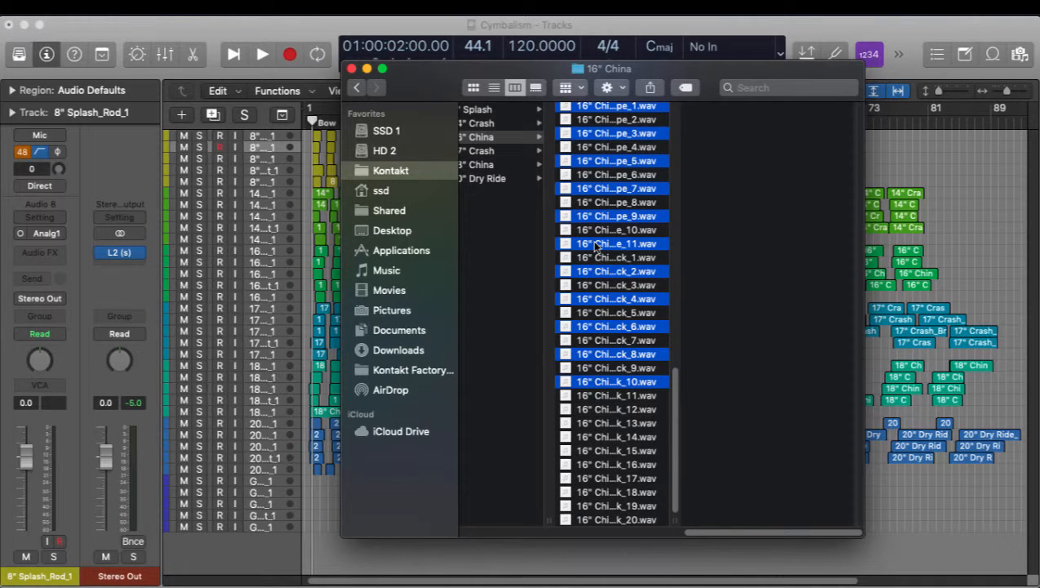
Deselect the even-numbered 16" China Stick samples and add the odd-numbered ones from 1 to 19 instead.
super+click(621, 271)
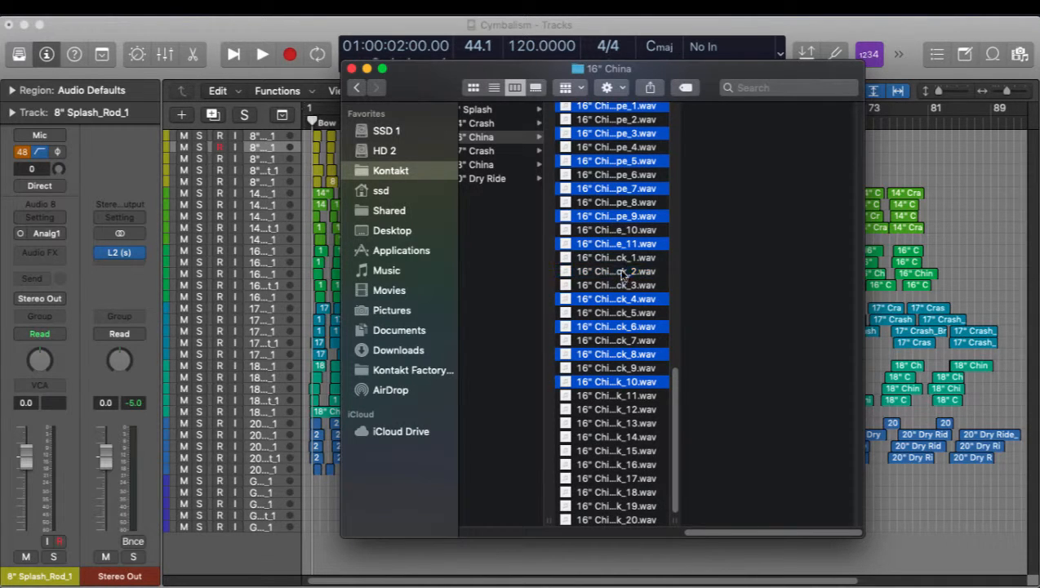
super+click(616, 257)
super+click(616, 285)
super+click(616, 299)
super+click(617, 312)
super+click(616, 326)
super+click(615, 339)
super+click(614, 353)
super+click(612, 368)
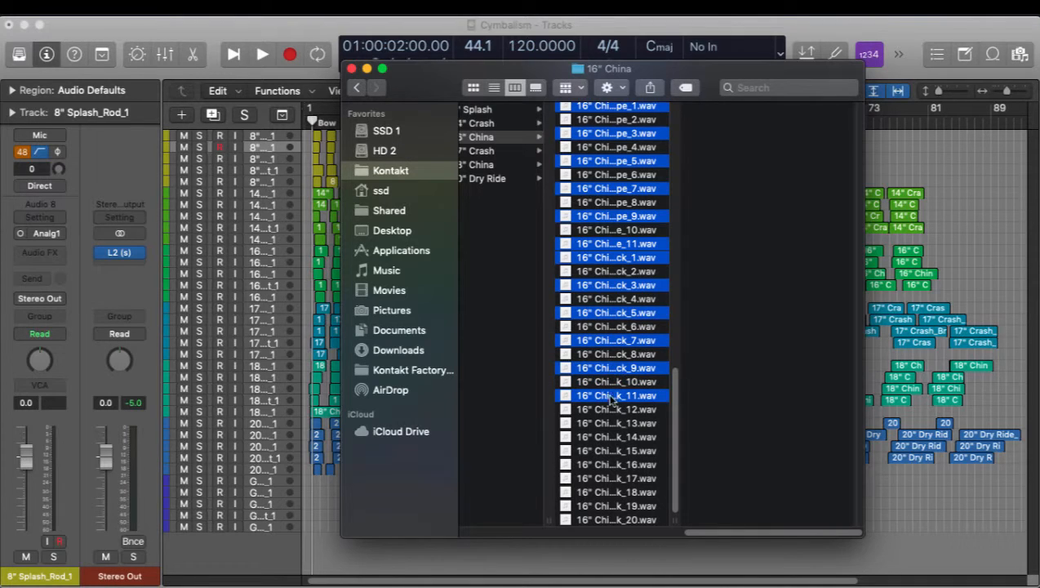
super+click(609, 423)
super+click(609, 451)
super+click(609, 478)
super+click(608, 506)
Bring up the Kontakt window and narrow the Finder window until it no longer covers Kontakt.
scroll(607, 467, up, 10)
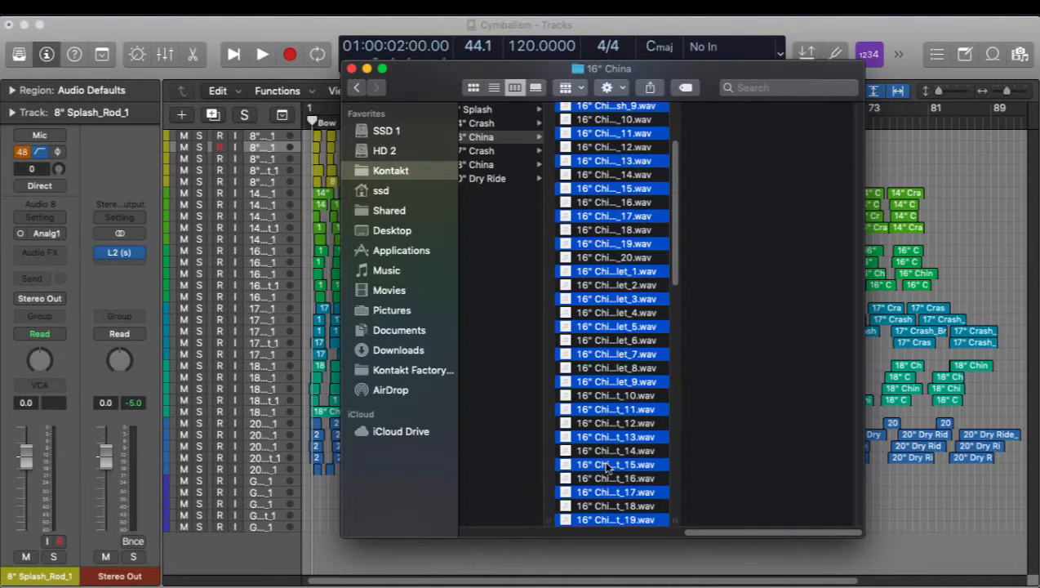
scroll(609, 470, up, 3)
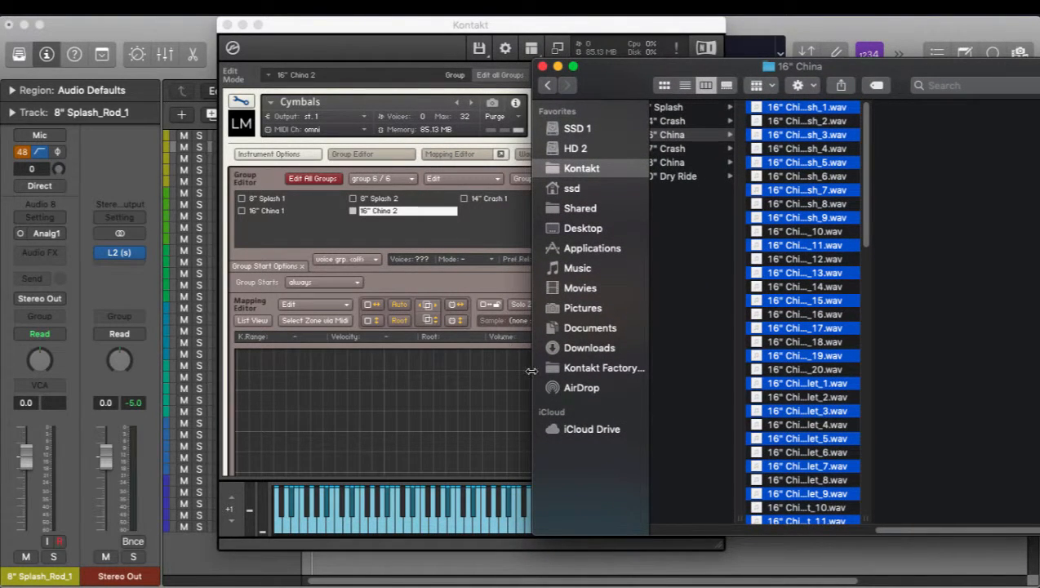
drag(533, 366, 740, 364)
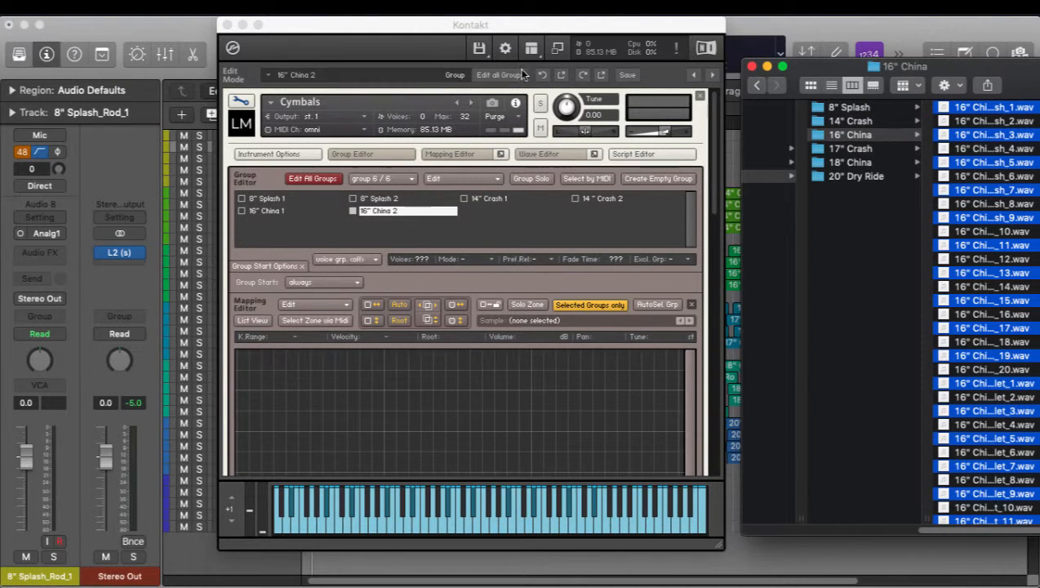
Show Kontakt's file browser and list the contents of the 16" China samples folder.
click(531, 48)
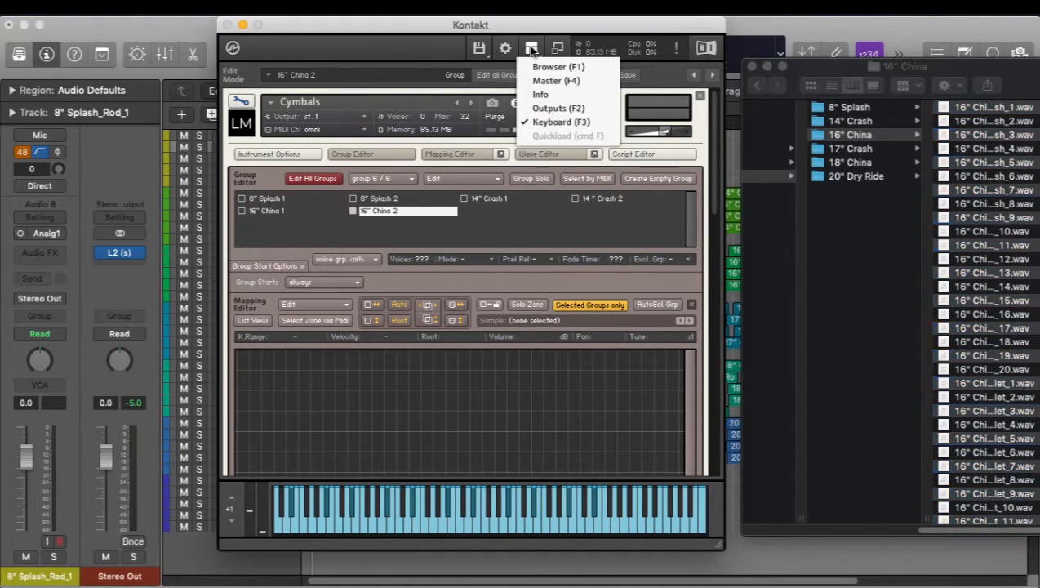
click(547, 66)
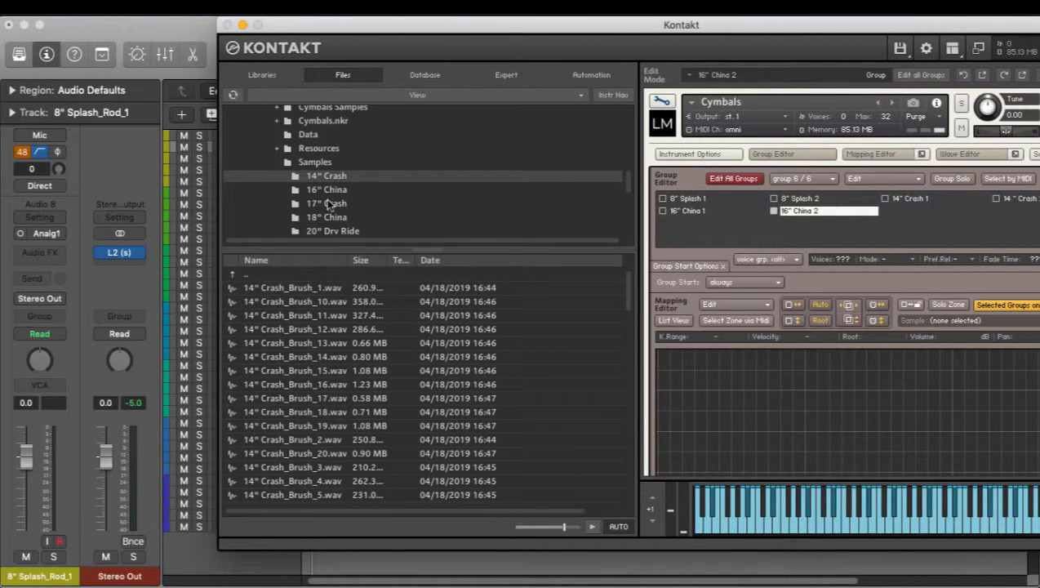
click(331, 192)
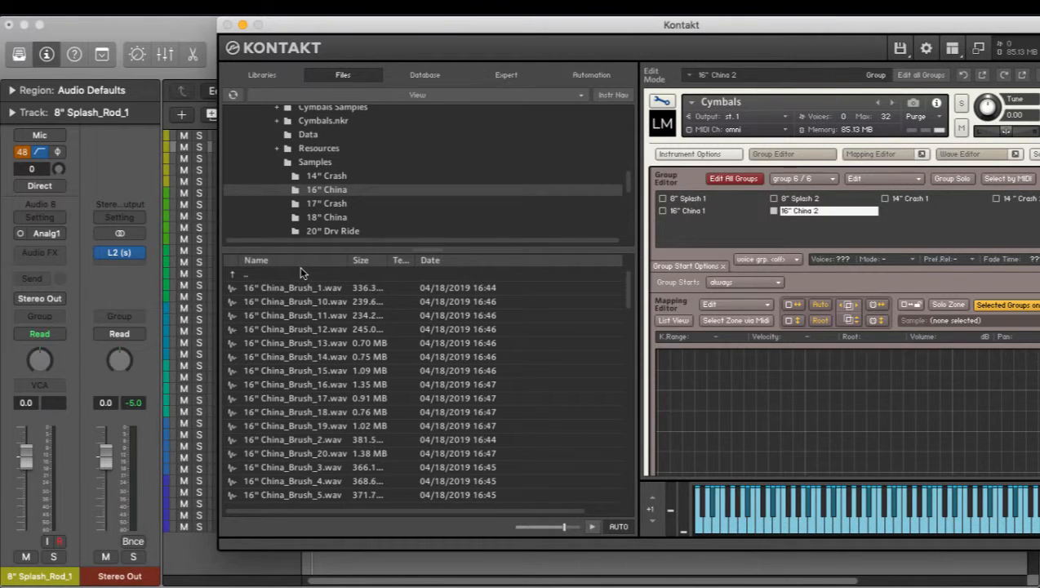
Compare the browser's sample order when sorted by size, date and name, widening the Tempo column.
click(364, 262)
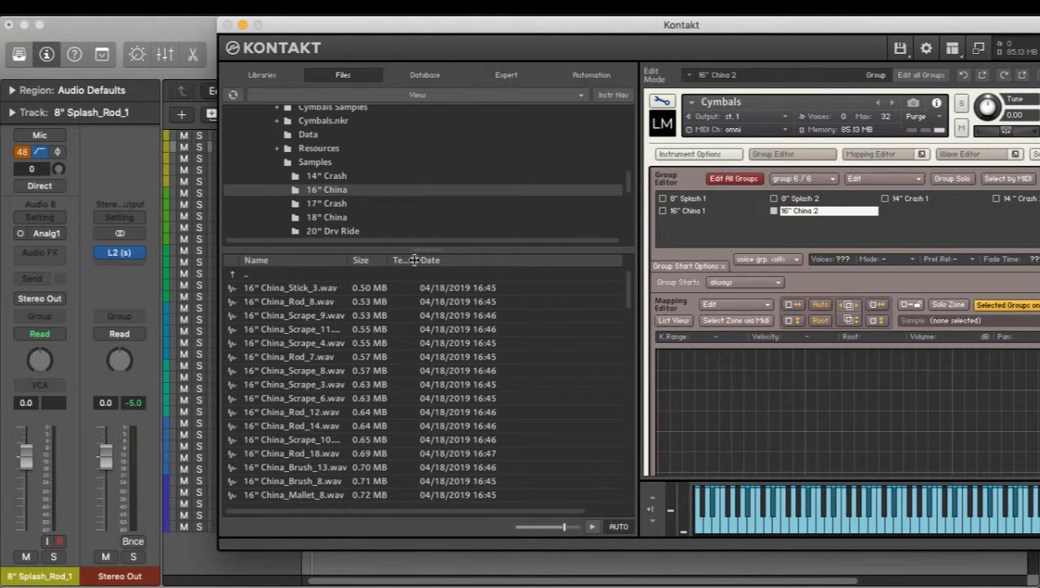
drag(414, 261, 461, 265)
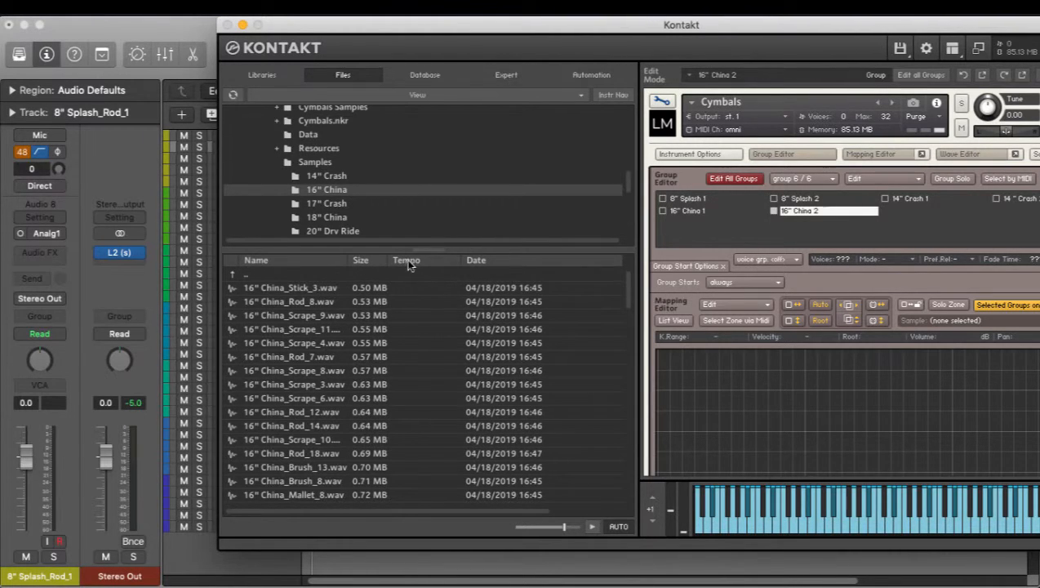
click(481, 260)
click(291, 261)
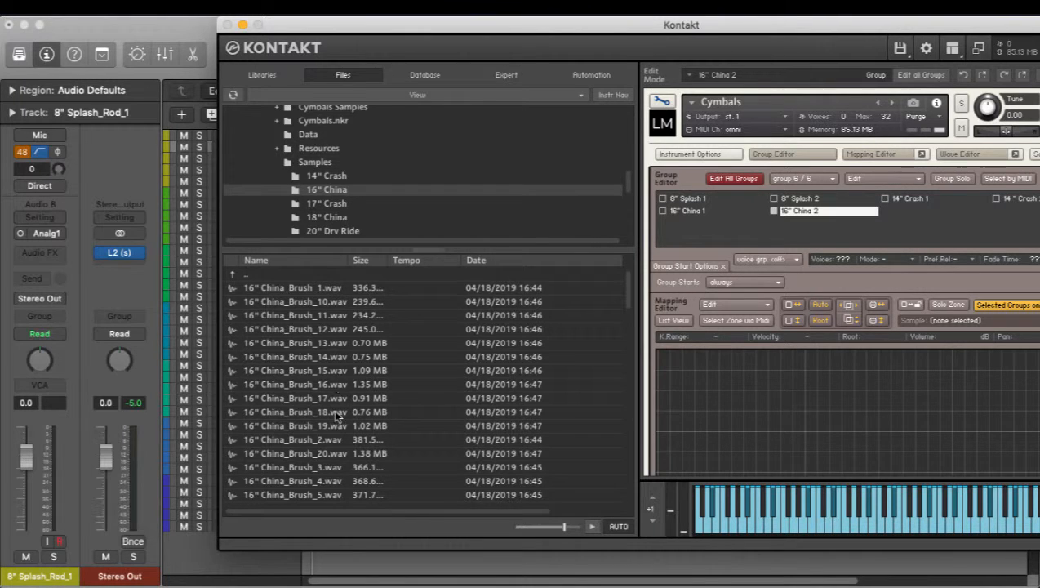
scroll(338, 415, down, 5)
scroll(299, 385, up, 2)
Hide Kontakt's browser and arrange the Kontakt window and the Finder window side by side.
drag(576, 30, 403, 27)
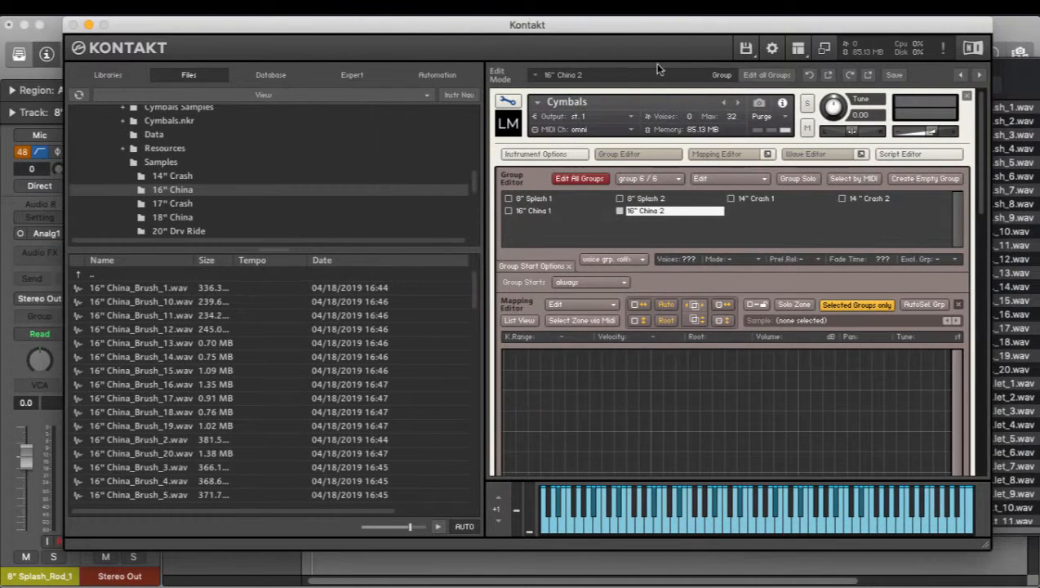
click(798, 49)
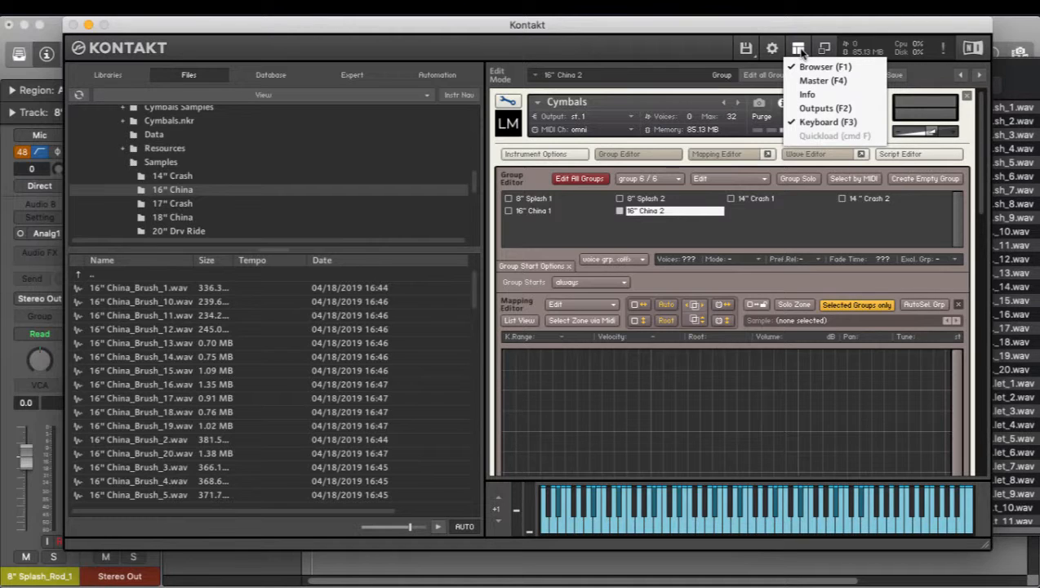
click(816, 66)
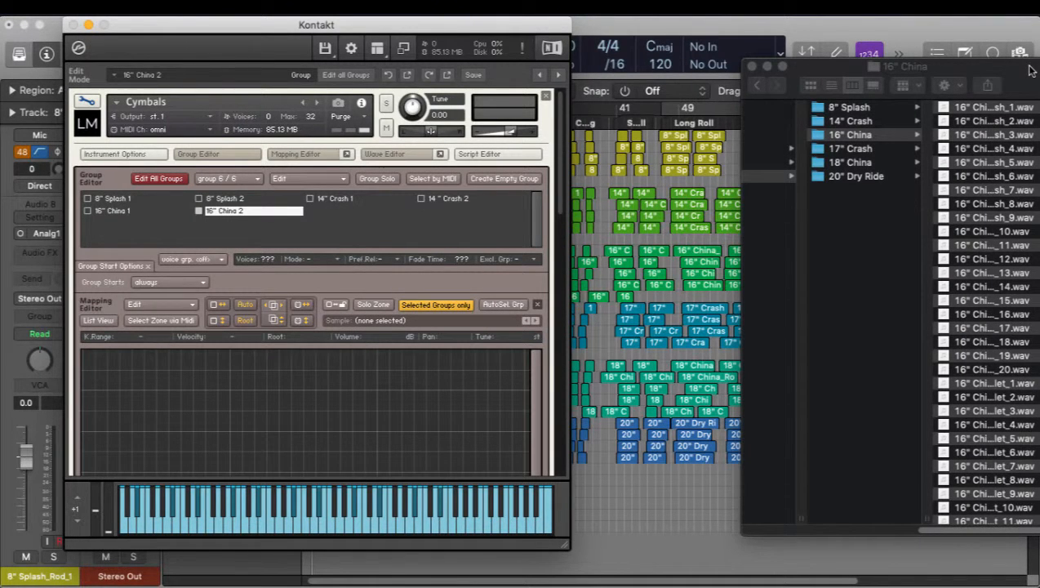
drag(1019, 59, 889, 48)
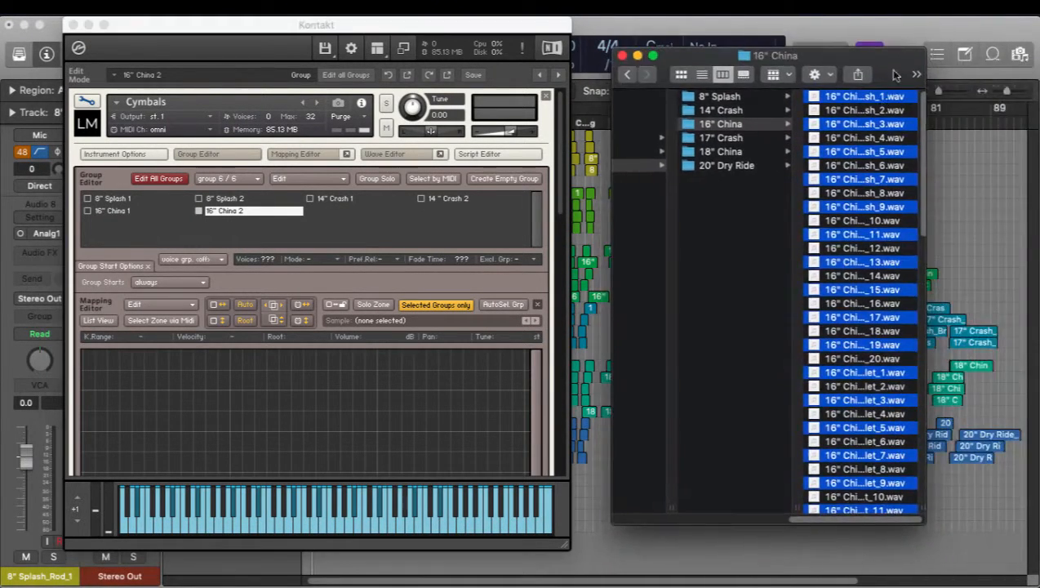
Select the 16" China 1 group and map the selected odd-numbered 16" China samples onto the white keys starting at C-1.
click(114, 214)
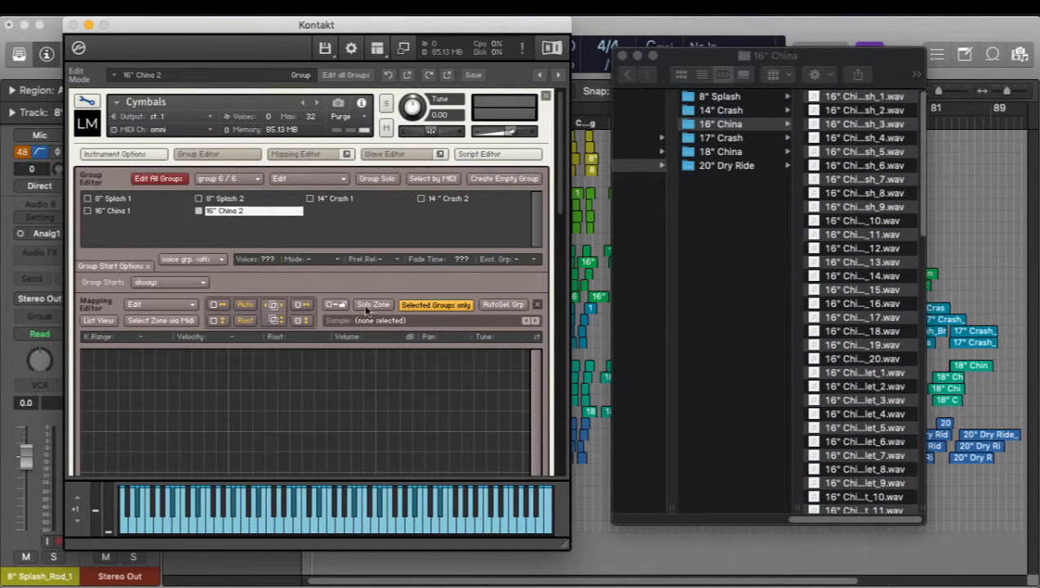
drag(561, 205, 559, 258)
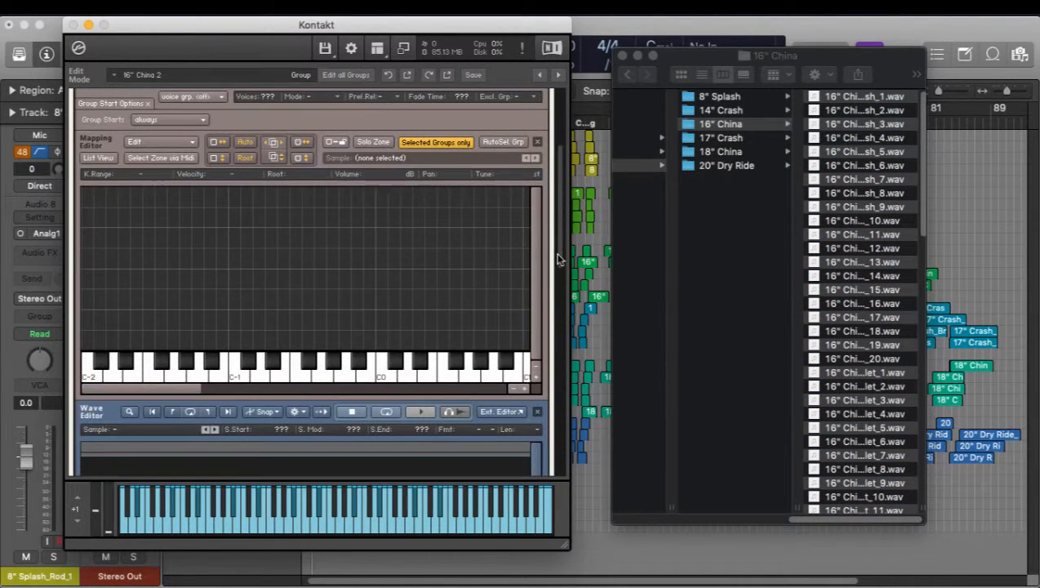
click(513, 389)
click(513, 388)
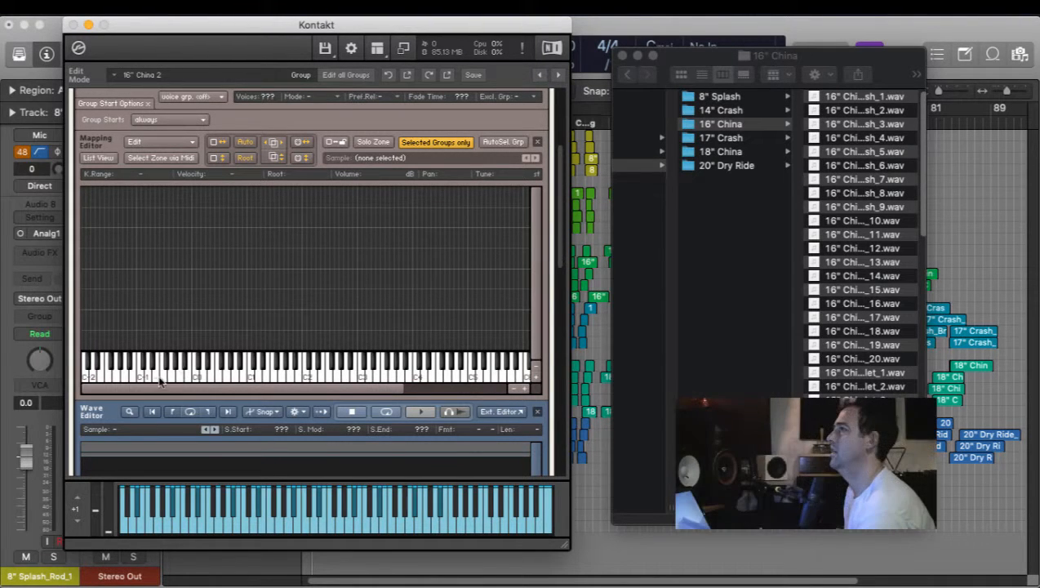
click(524, 388)
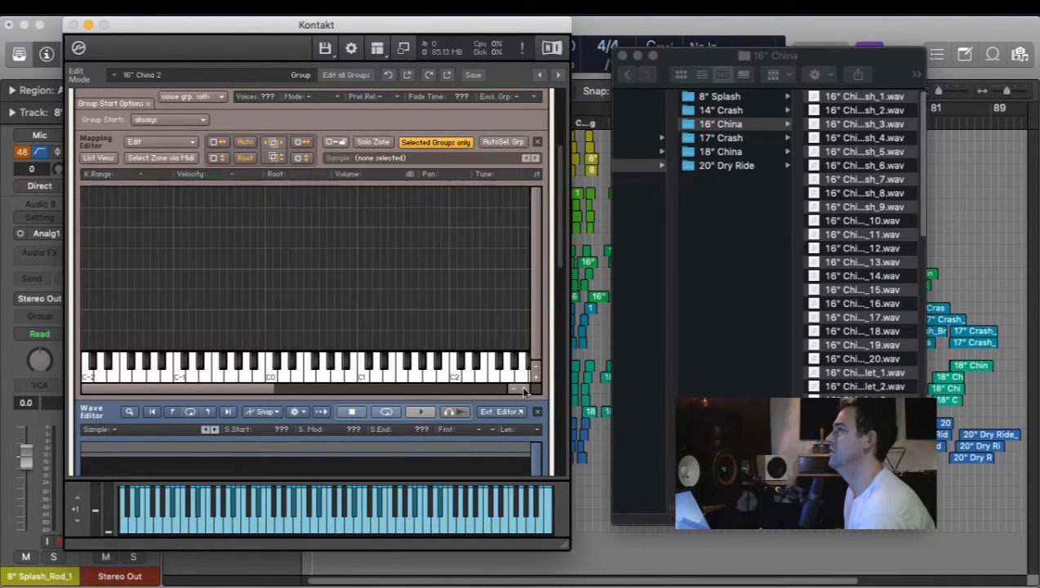
click(524, 389)
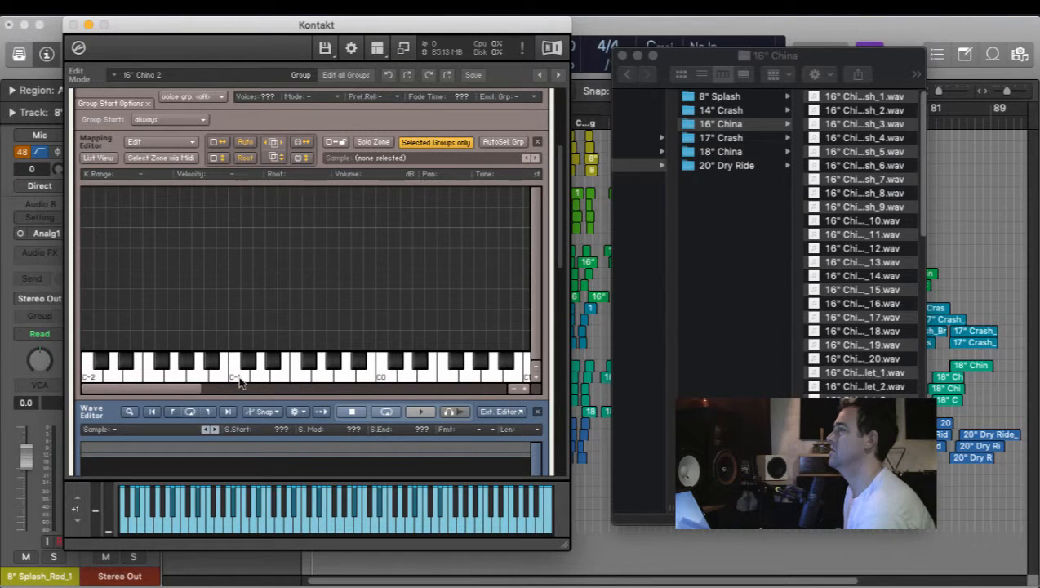
scroll(564, 245, up, 5)
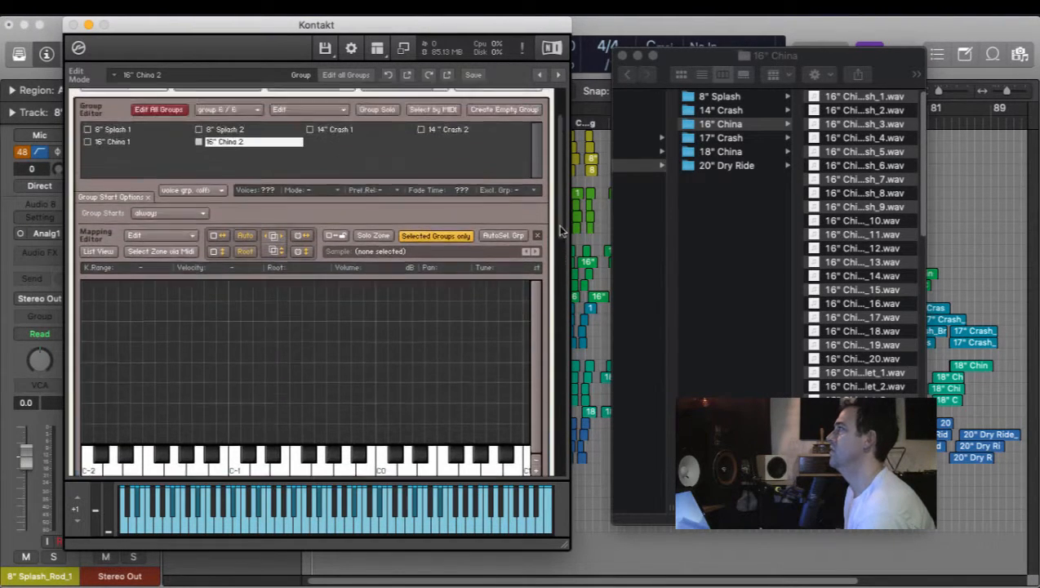
scroll(560, 228, up, 1)
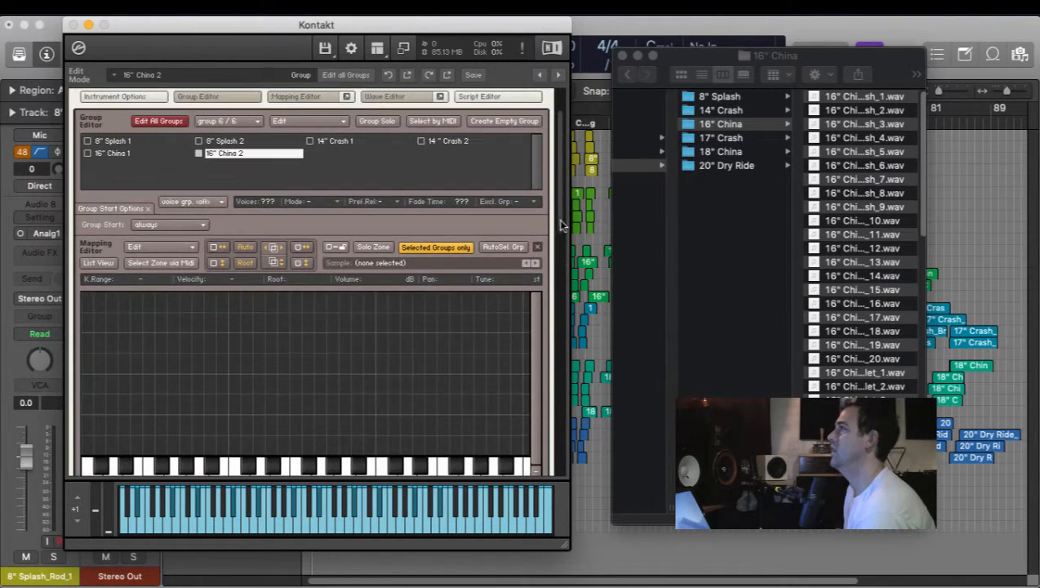
click(109, 153)
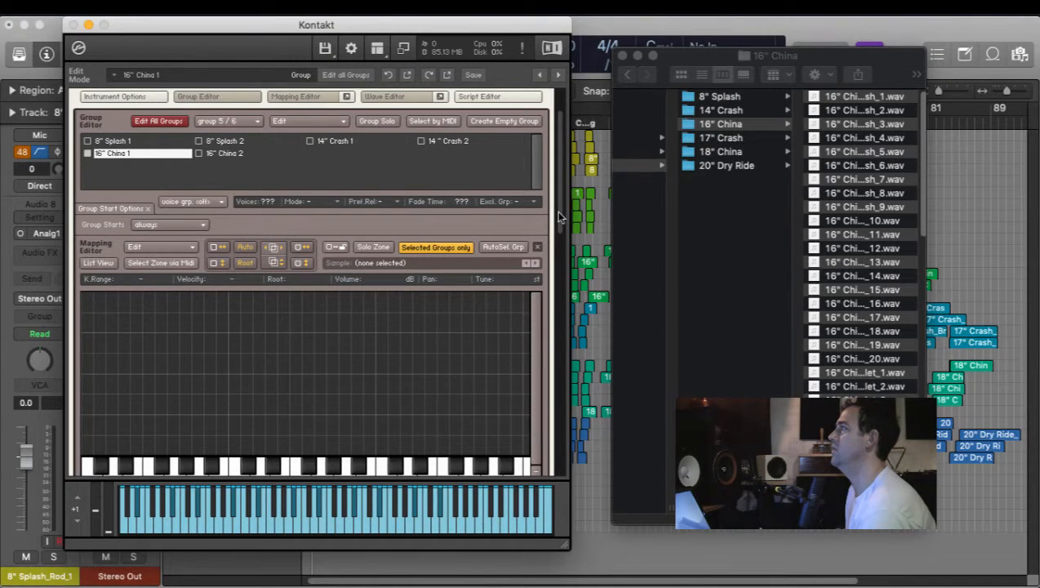
scroll(556, 211, down, 5)
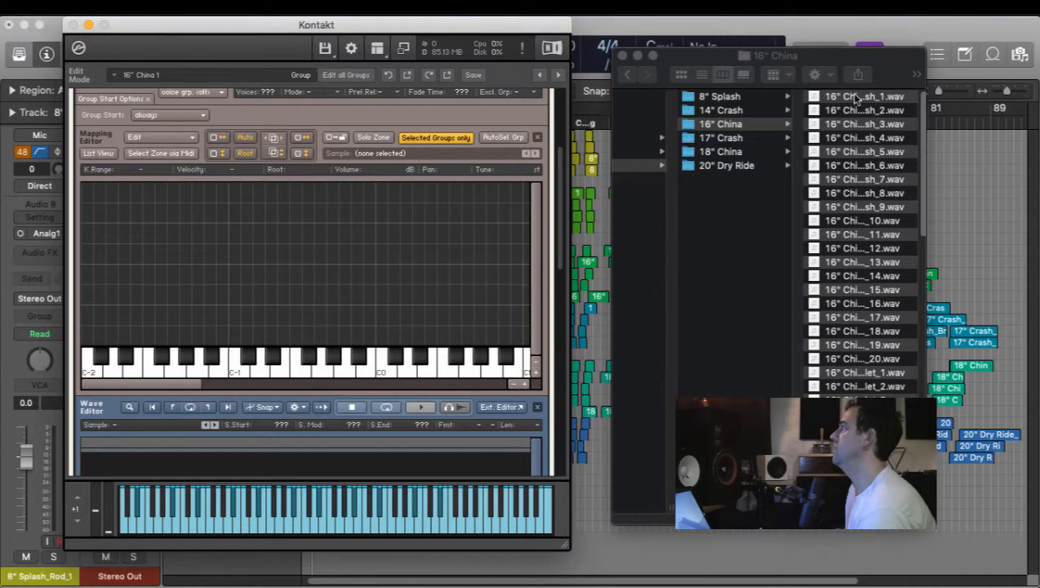
drag(855, 98, 234, 311)
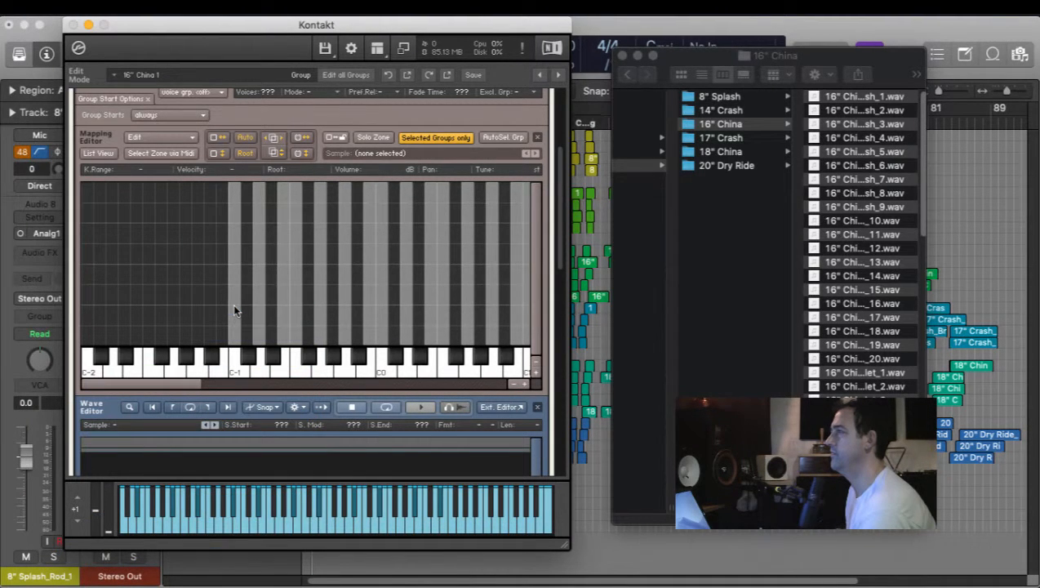
Check the map mode setting for the new 16" China 1 zones, then deselect the zones.
right_click(160, 260)
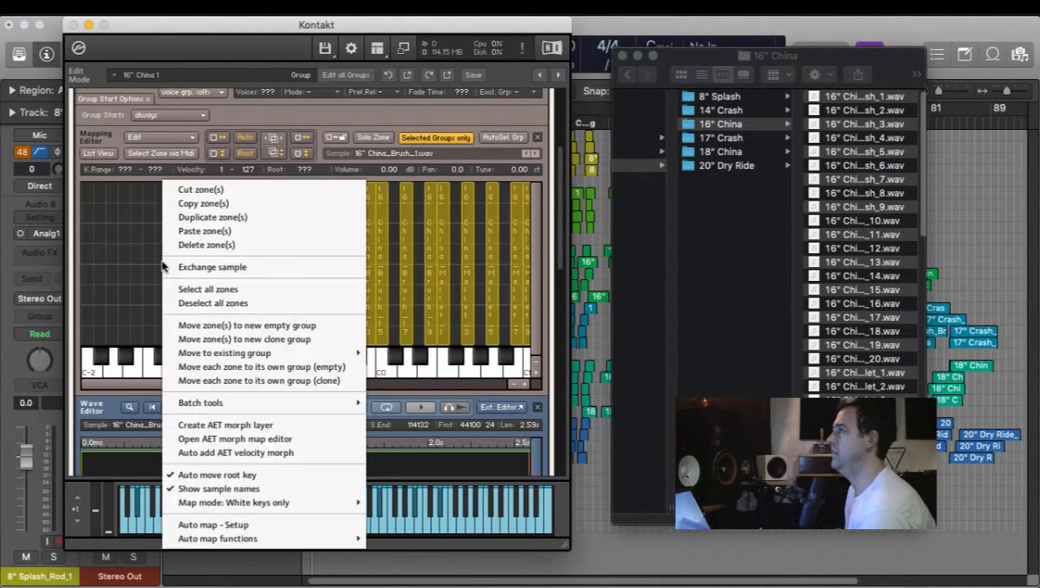
mouse_move(232, 501)
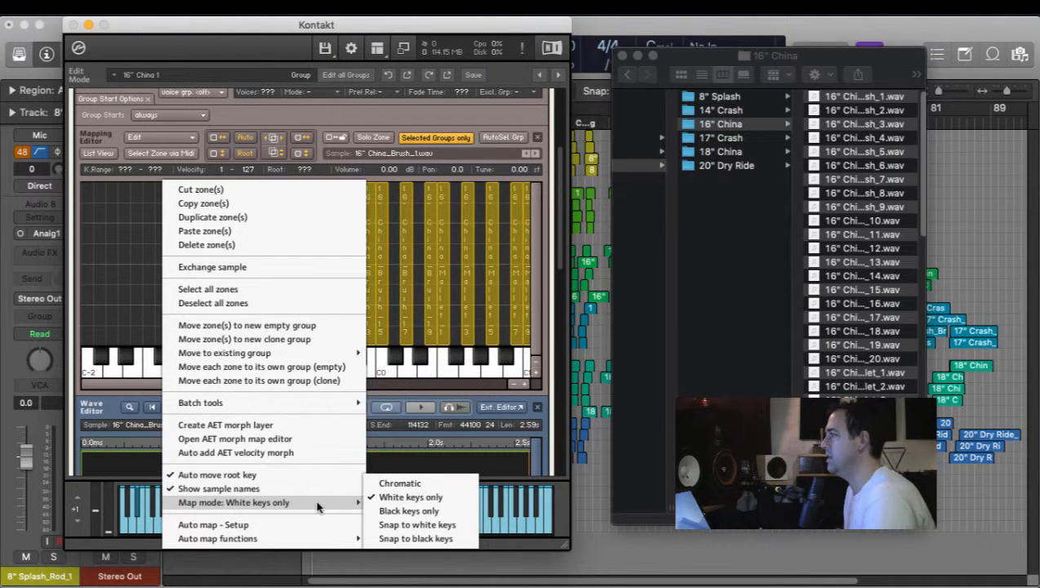
click(138, 267)
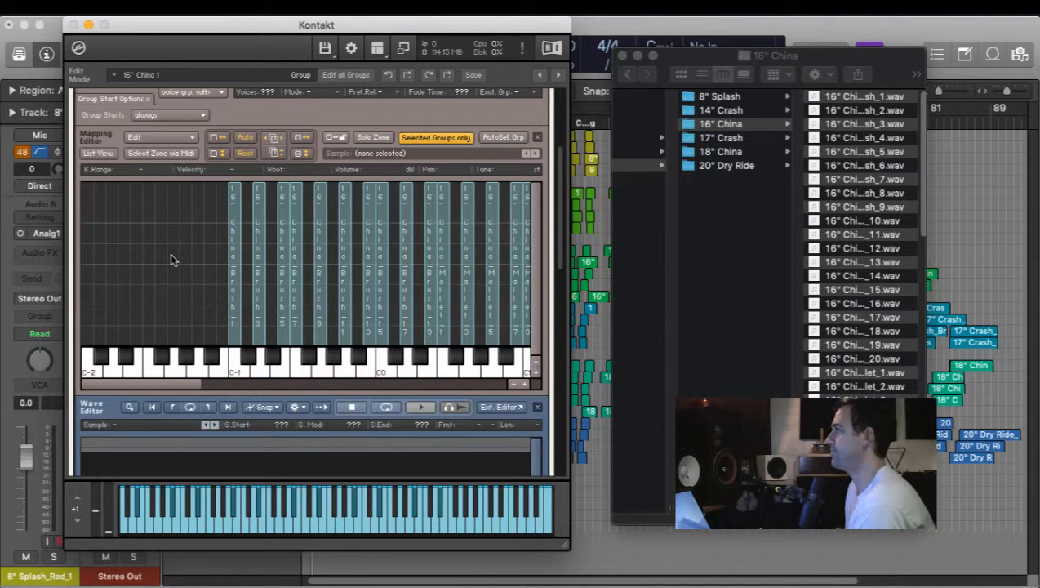
Reopen the 16" China samples folder in Finder and select the even-numbered Brush samples 2 to 20.
click(704, 305)
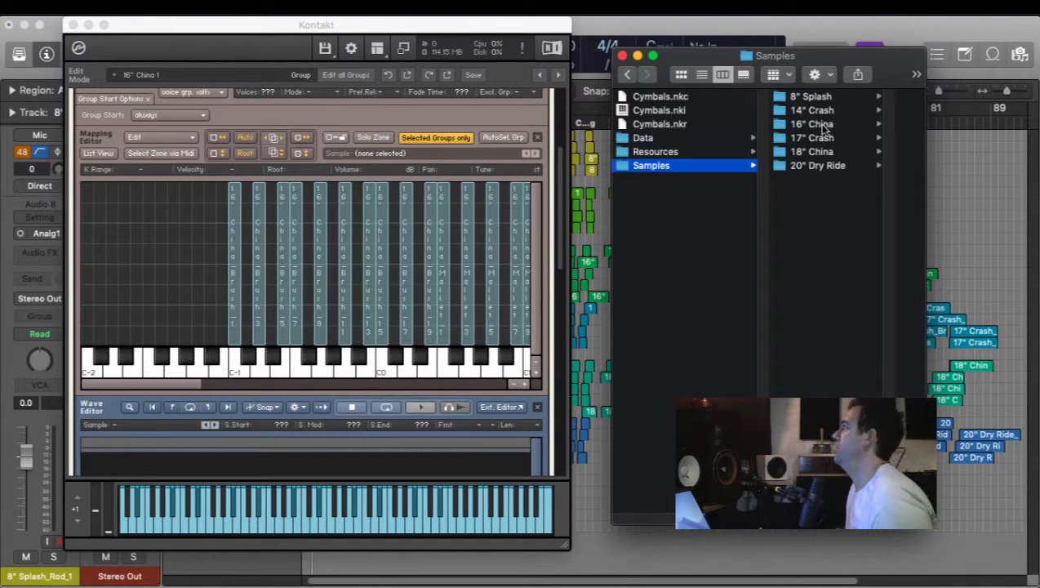
click(821, 128)
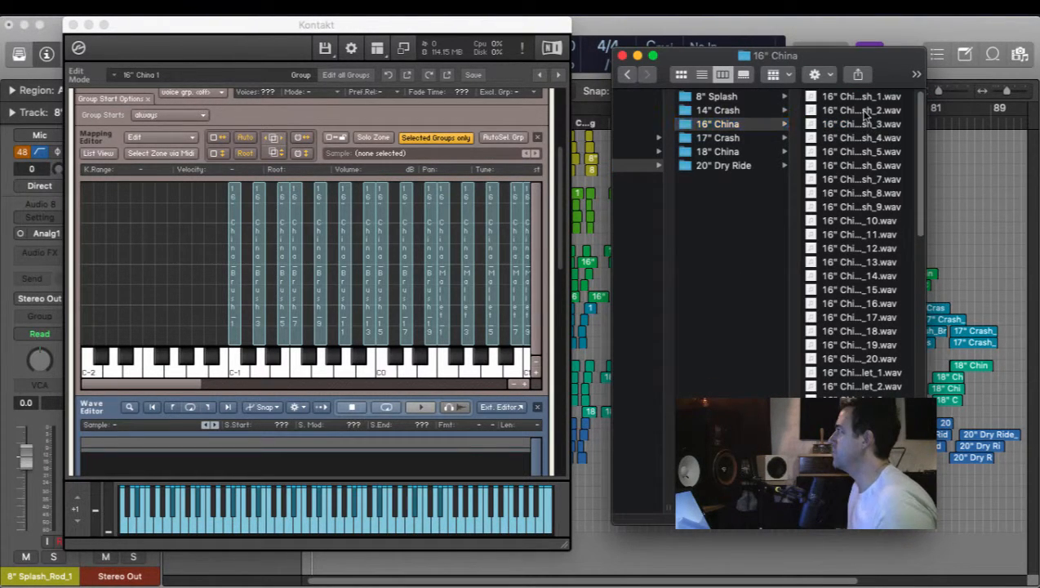
click(861, 110)
super+click(685, 138)
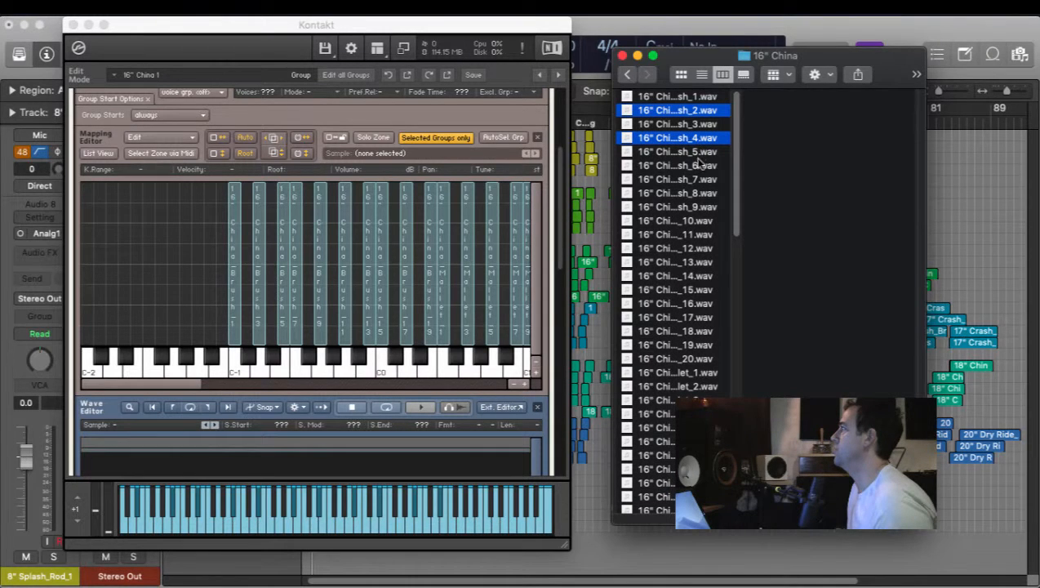
super+click(700, 166)
super+click(694, 194)
super+click(694, 222)
super+click(694, 248)
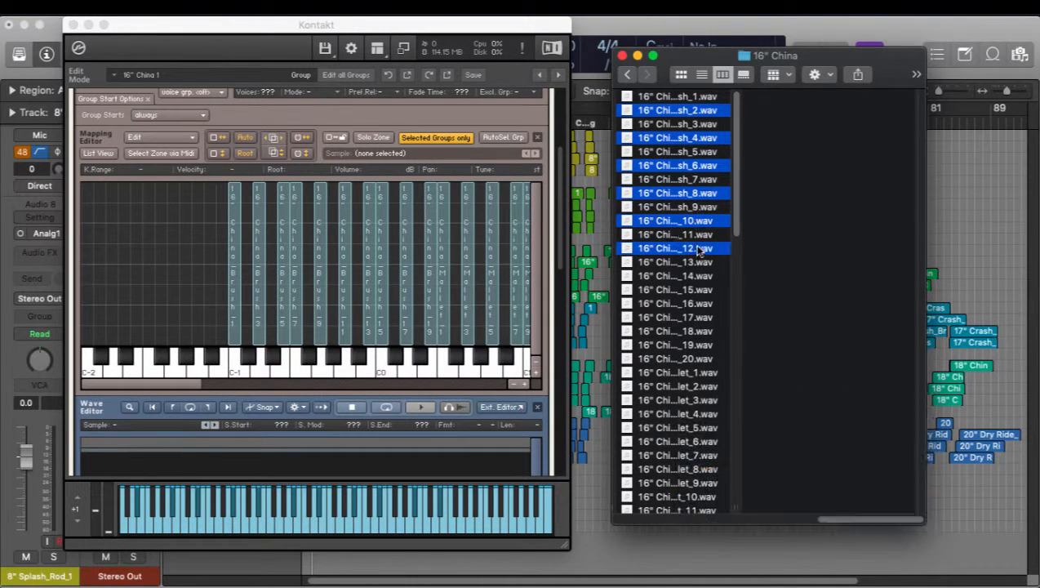
super+click(694, 276)
super+click(695, 303)
super+click(693, 331)
super+click(694, 359)
Add the even-numbered 16" China Mallet samples 2 to 20 to the file selection.
super+click(693, 386)
super+click(694, 414)
super+click(694, 442)
super+click(694, 469)
super+click(694, 496)
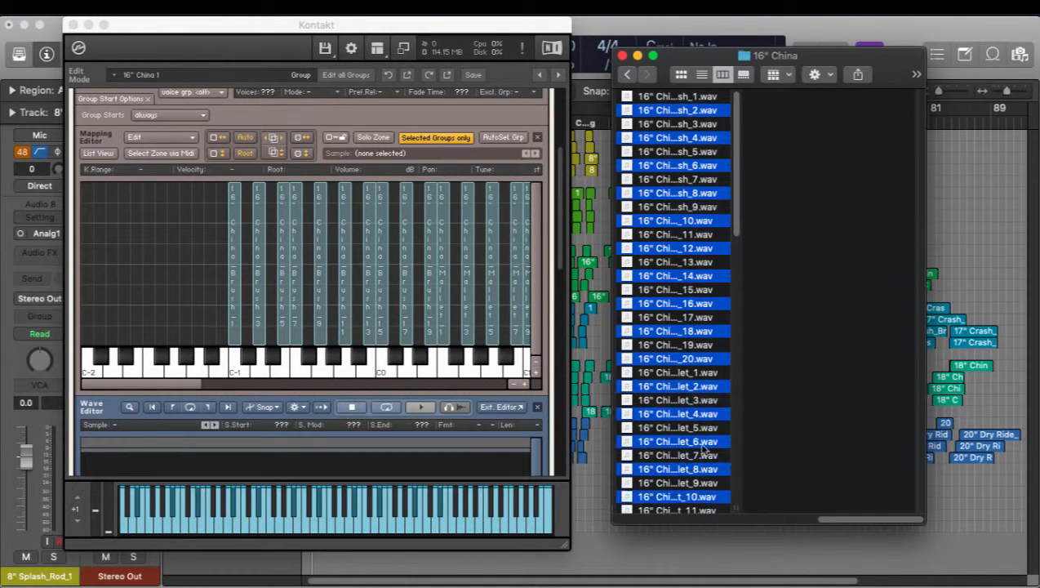
scroll(693, 490, down, 5)
super+click(702, 221)
super+click(701, 248)
super+click(700, 276)
super+click(702, 303)
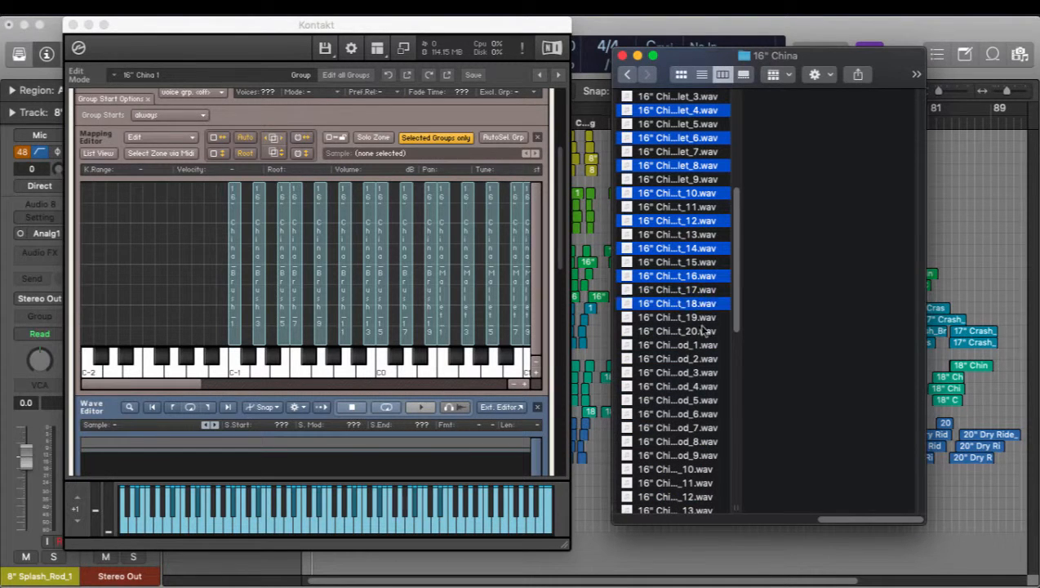
super+click(704, 330)
Add the even-numbered 16" China Rod samples 2 to 20 to the file selection.
super+click(704, 358)
super+click(708, 386)
super+click(704, 414)
super+click(702, 442)
super+click(700, 469)
super+click(702, 496)
scroll(712, 384, down, 10)
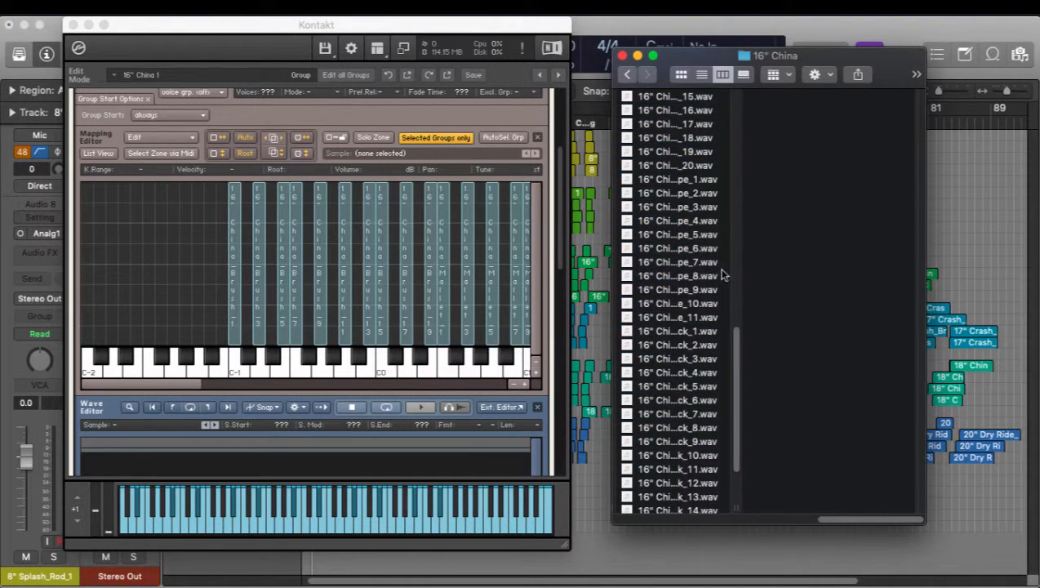
scroll(718, 205, up, 4)
super+click(702, 221)
super+click(703, 248)
super+click(704, 276)
super+click(704, 302)
Add the even-numbered samples from "pe_2" to "e_10" to the file selection.
super+click(704, 330)
super+click(705, 358)
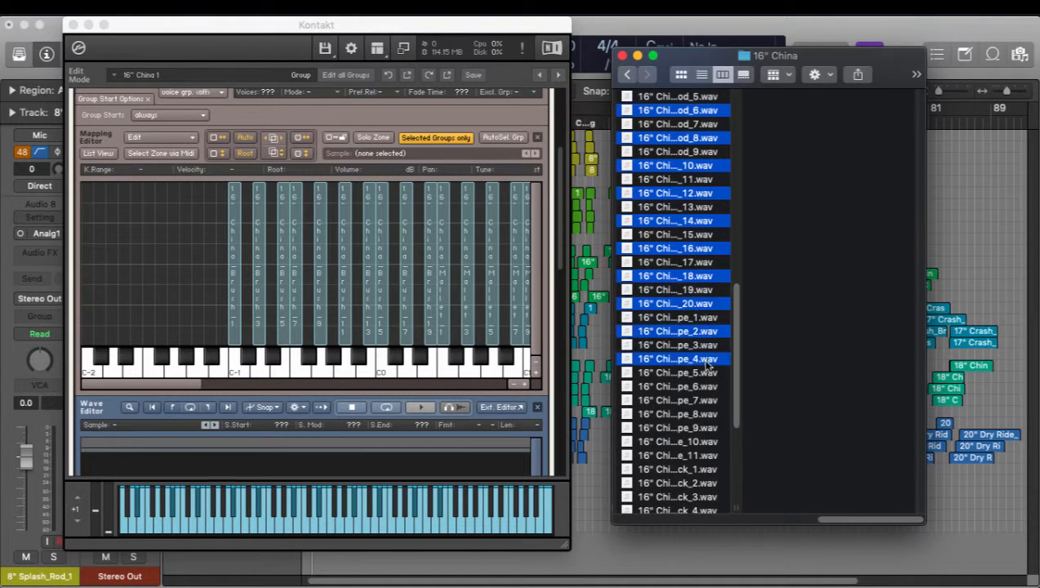
super+click(706, 386)
super+click(703, 414)
super+click(703, 442)
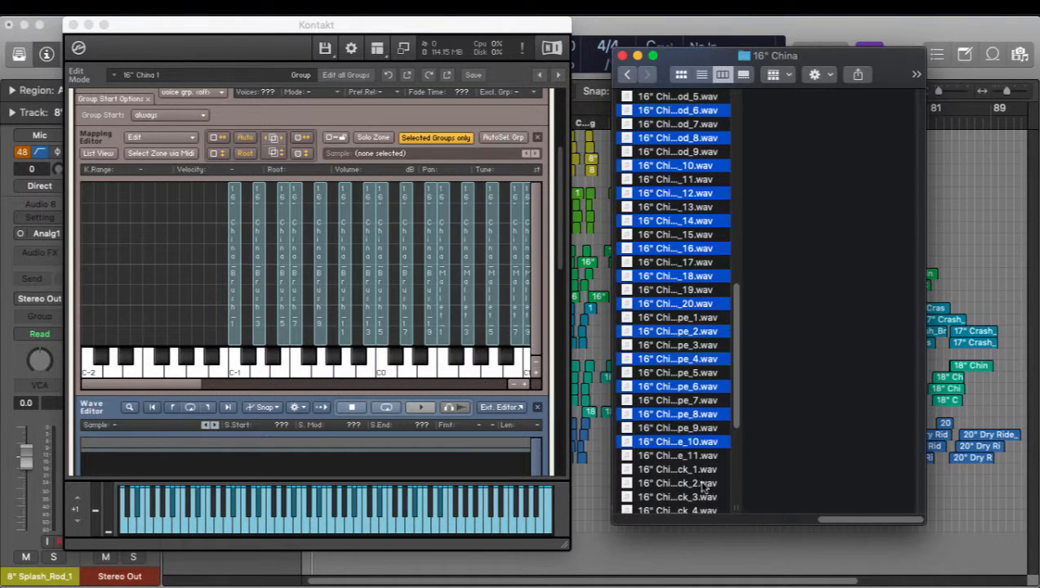
Add the even-numbered samples from "ck_2" to "k_20" at the end of the list to the file selection.
super+click(704, 484)
scroll(704, 484, down, 3)
super+click(704, 373)
super+click(704, 400)
super+click(703, 428)
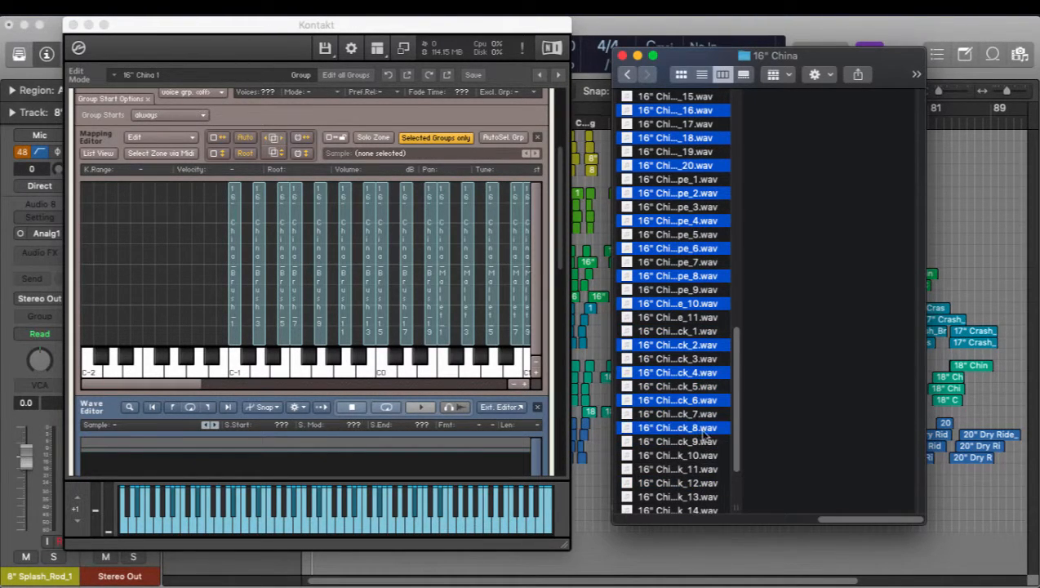
super+click(704, 455)
super+click(709, 495)
super+click(707, 495)
super+click(707, 483)
scroll(707, 486, down, 2)
super+click(704, 423)
super+click(704, 452)
super+click(704, 479)
super+click(704, 506)
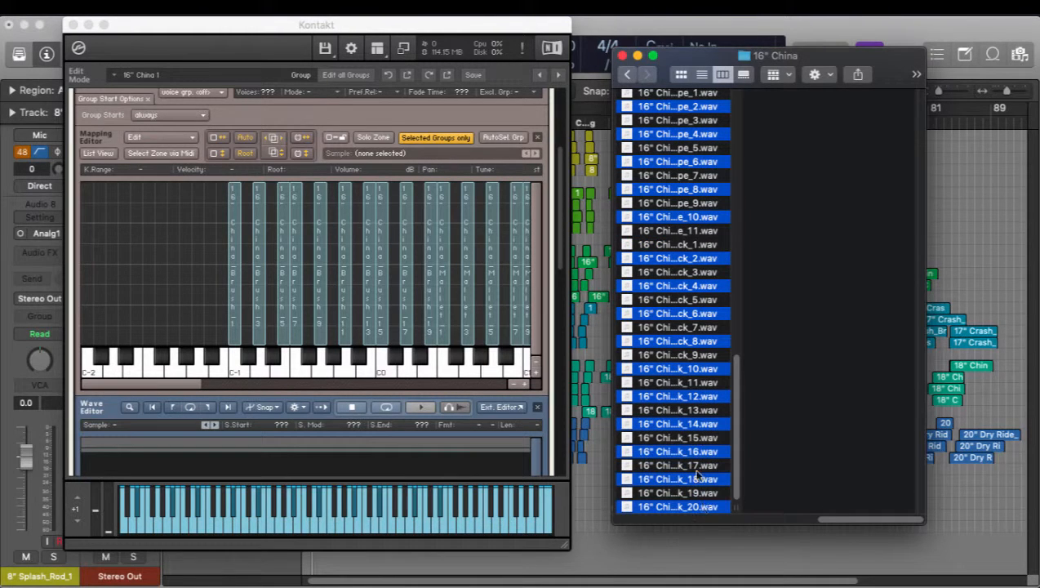
Select the 16" China 2 group in Kontakt and map the selected even-numbered samples onto the white keys starting at C-1.
click(562, 262)
scroll(562, 262, up, 5)
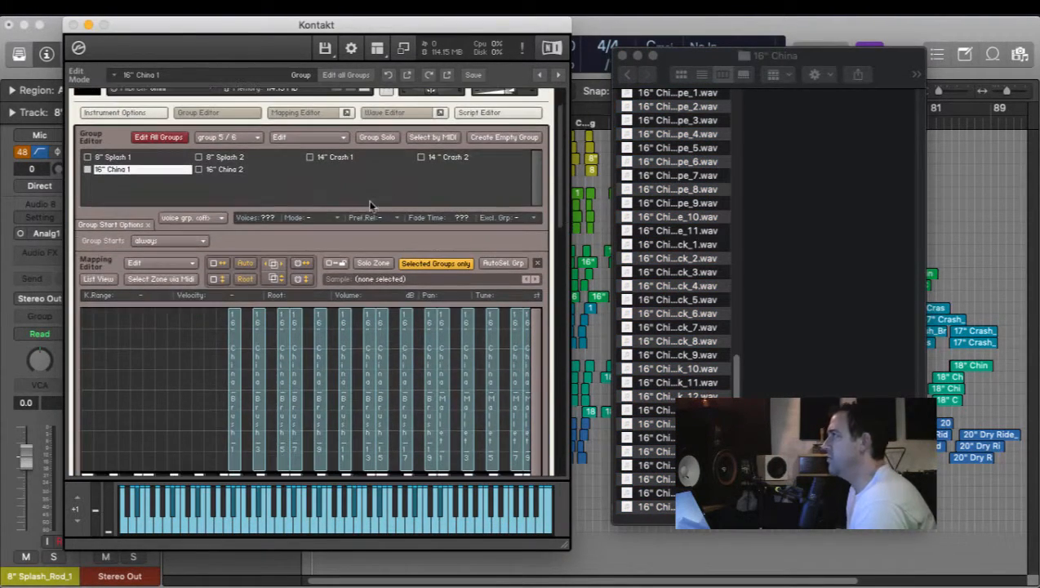
click(234, 169)
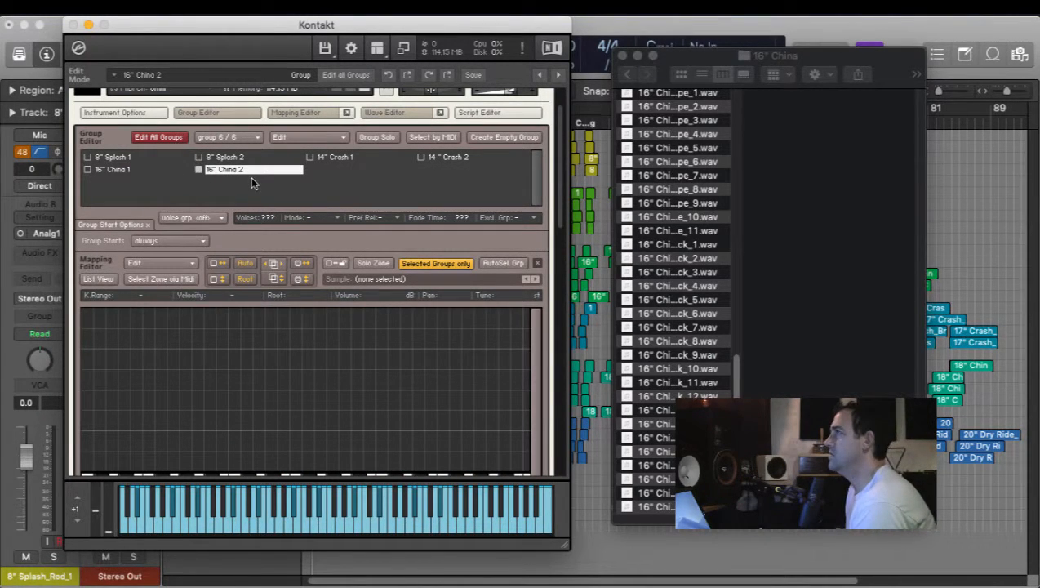
drag(562, 214, 560, 244)
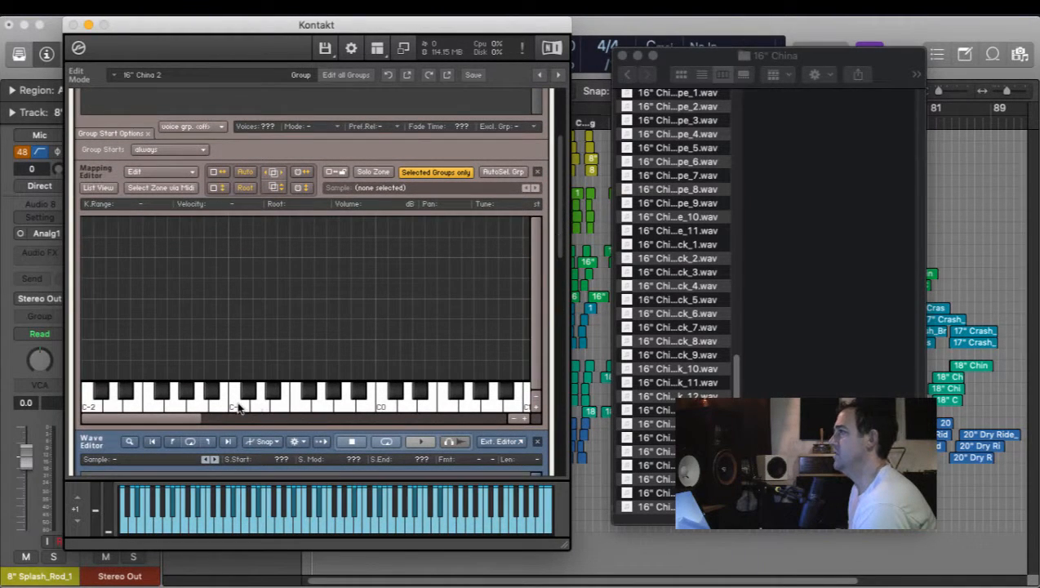
click(738, 374)
scroll(738, 326, up, 10)
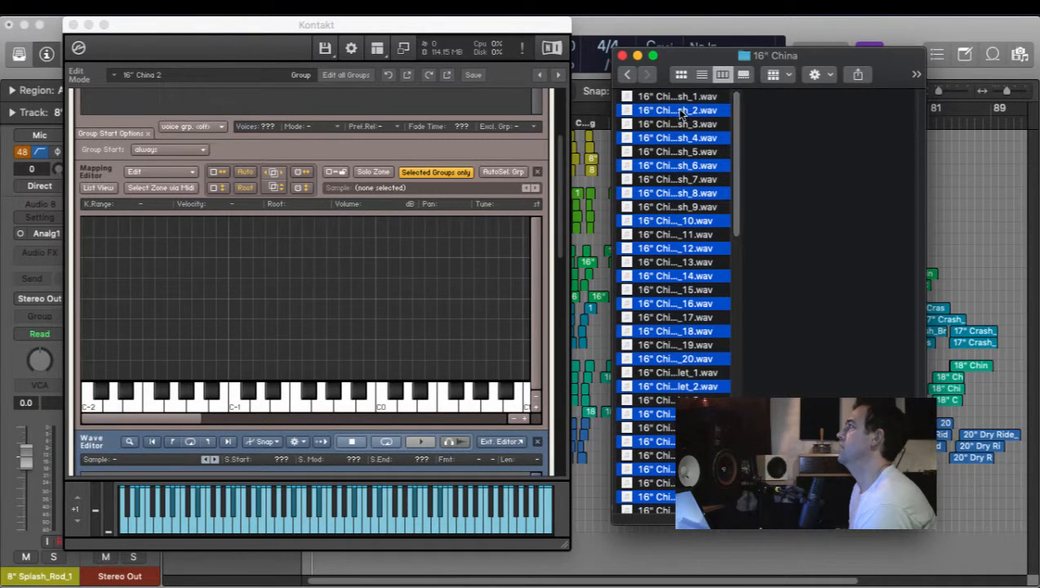
drag(680, 115, 232, 347)
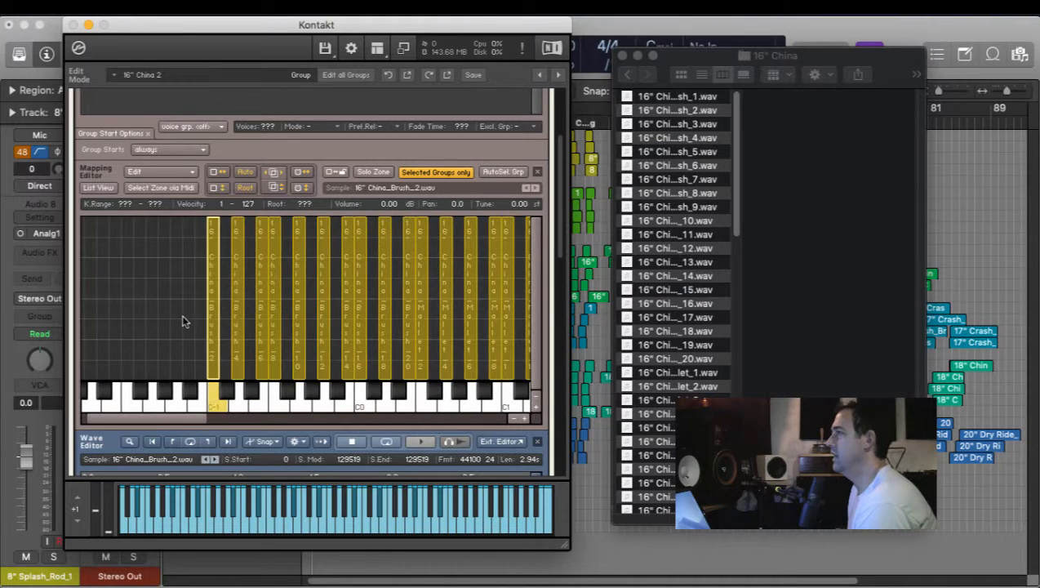
Check the map mode setting for the 16" China 2 zones, deselect them and view the keyboard mapping from C-2.
right_click(162, 302)
mouse_move(198, 507)
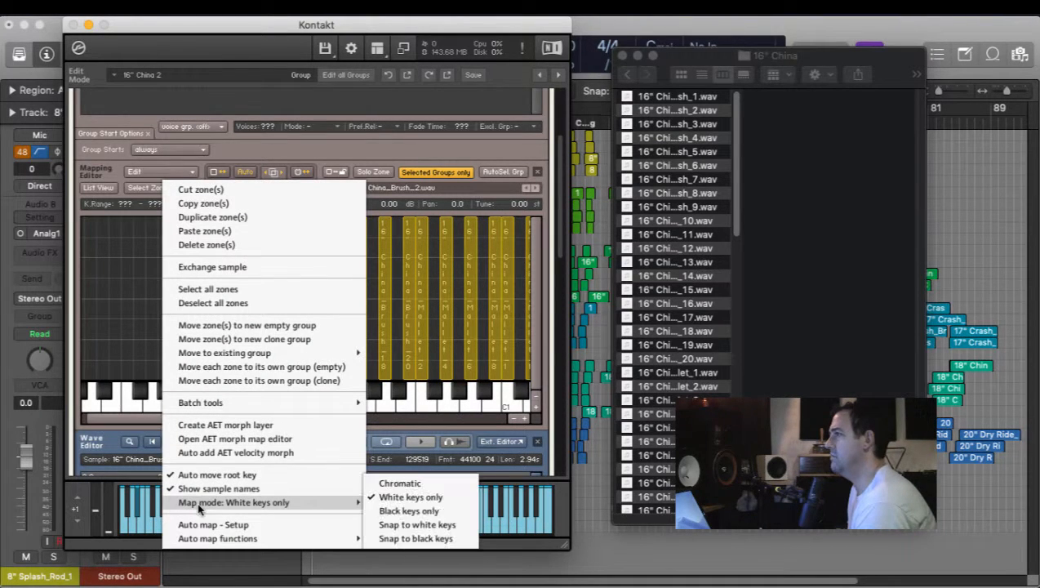
click(119, 308)
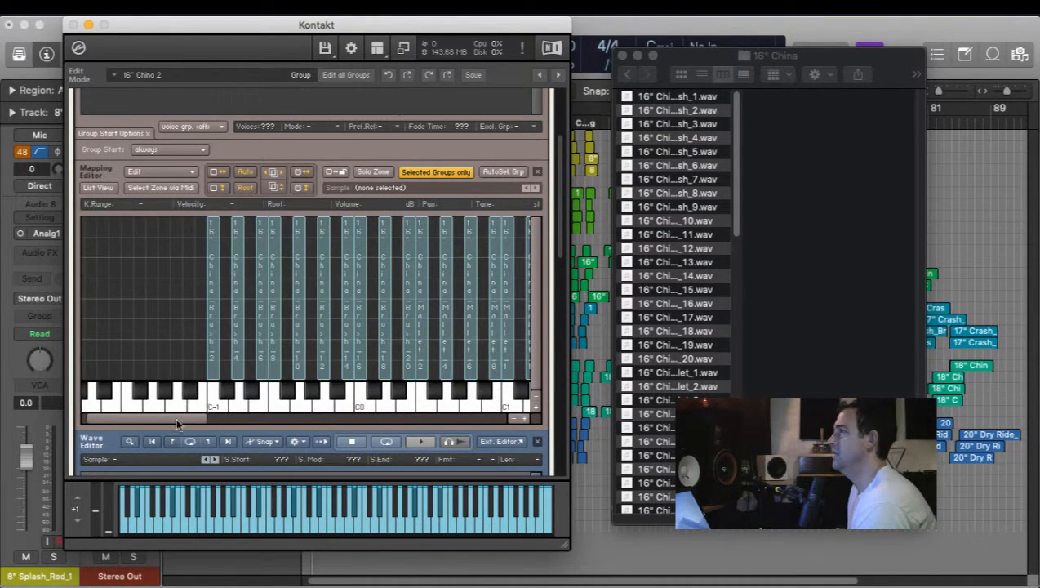
mouse_move(174, 422)
mouse_down()
mouse_move(339, 422)
mouse_move(114, 435)
mouse_up()
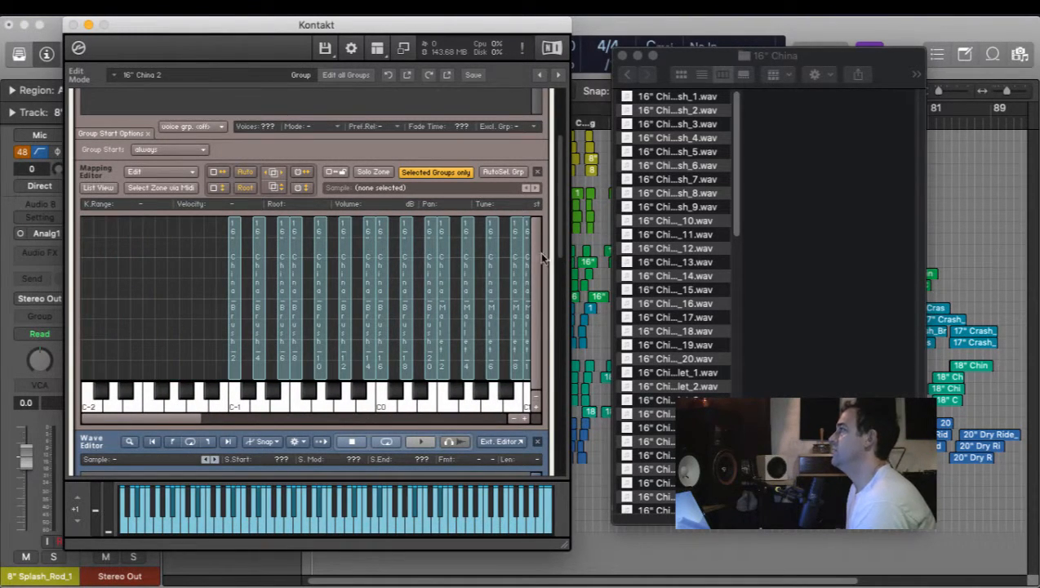
Select the 8" Splash 1 group and show its Brush 1 sample, mapped on C1, in the wave editor.
scroll(560, 243, up, 5)
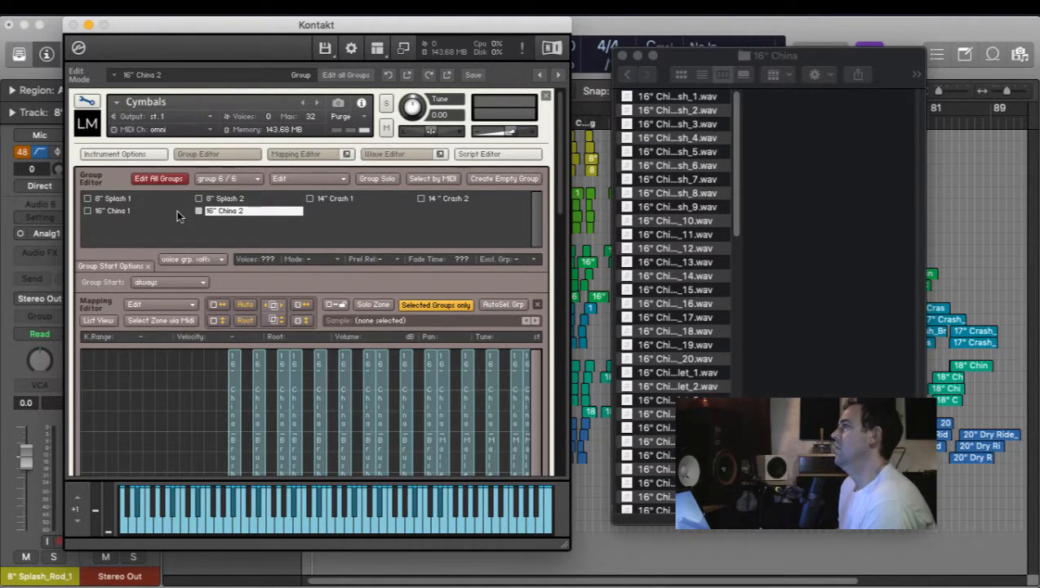
click(112, 198)
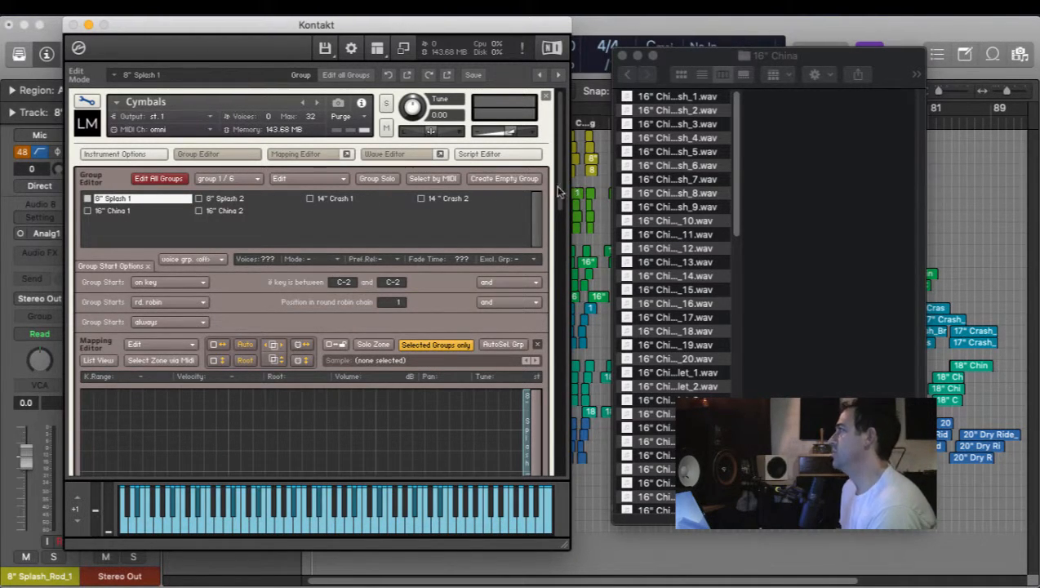
drag(561, 191, 563, 327)
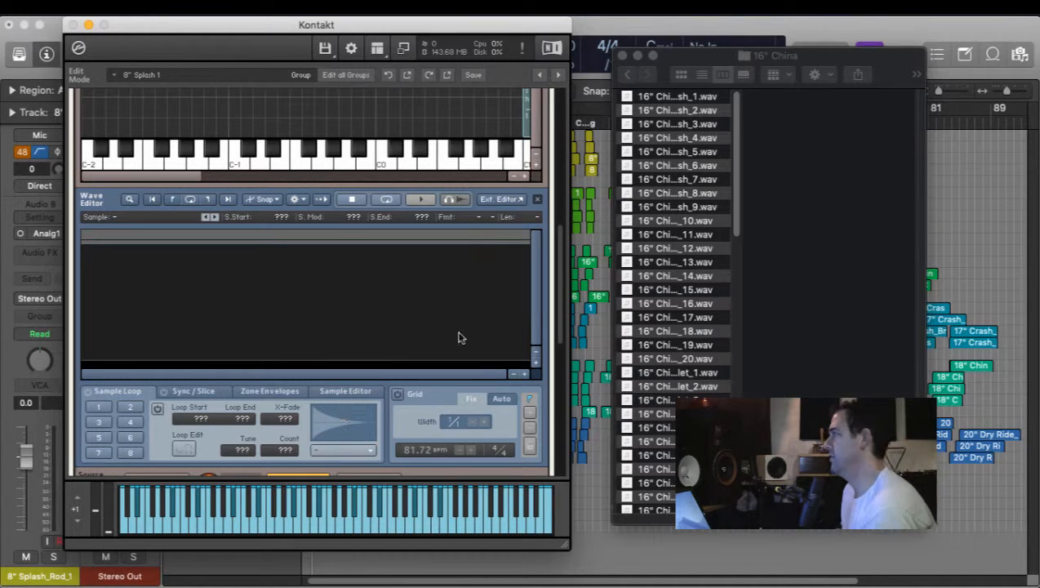
drag(561, 315, 562, 179)
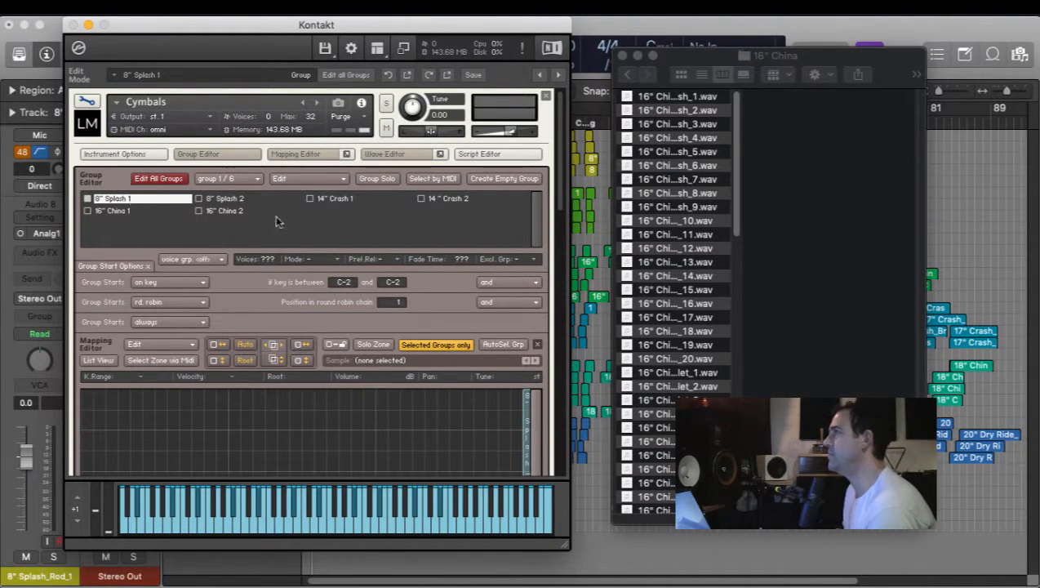
drag(560, 202, 560, 281)
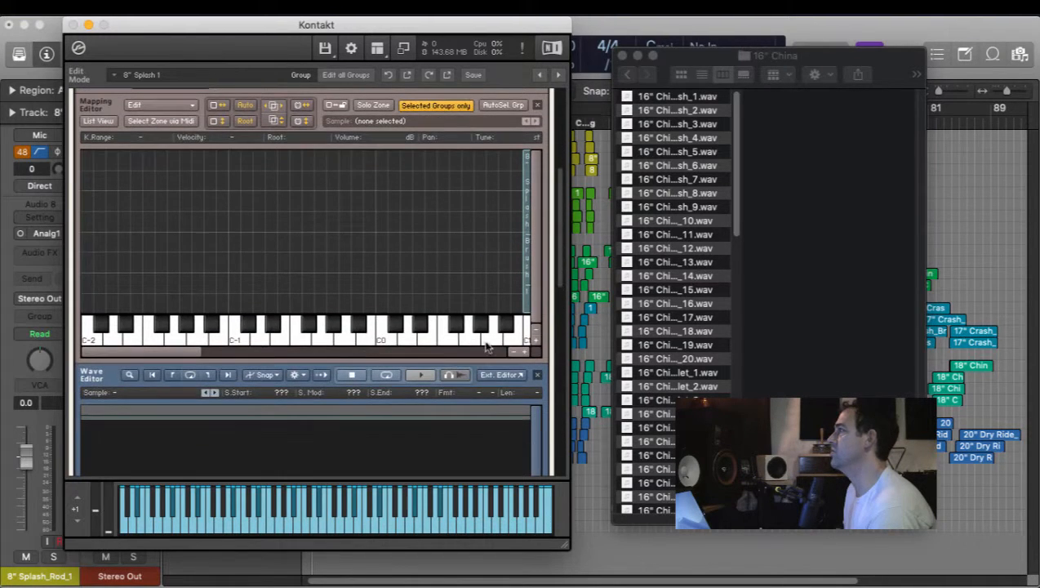
drag(186, 356, 270, 356)
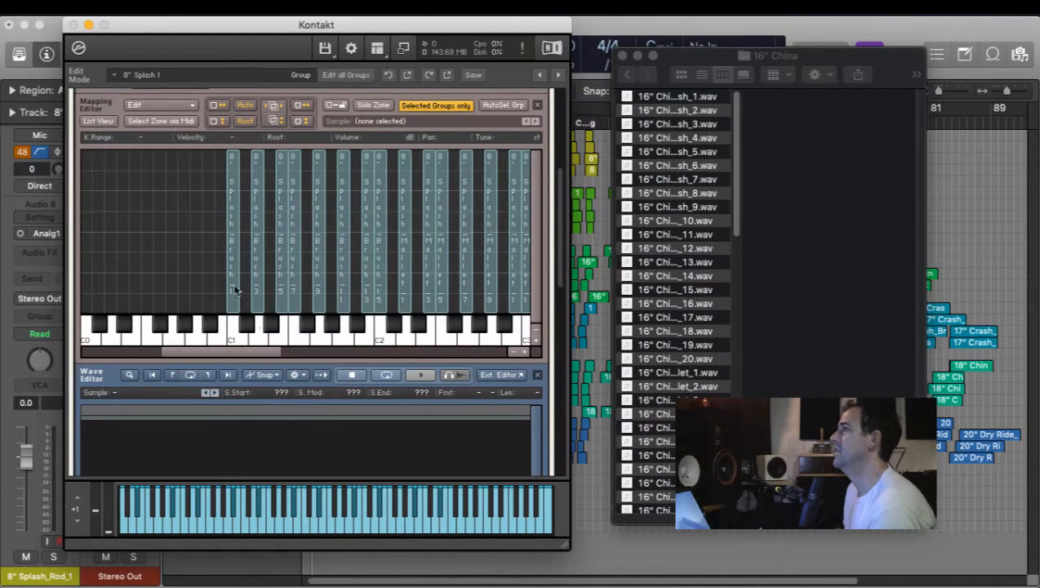
click(233, 290)
scroll(153, 269, down, 3)
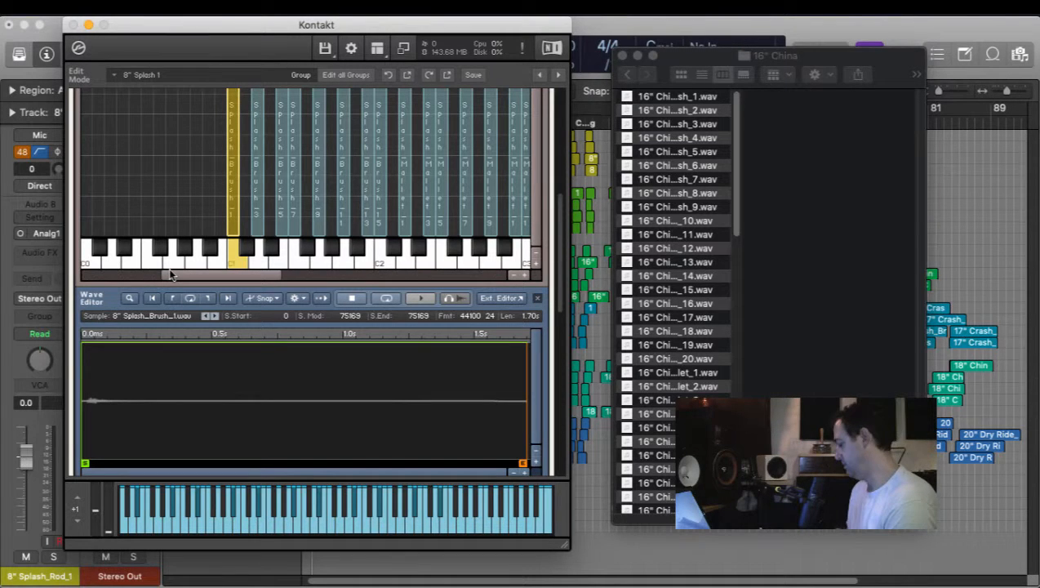
Step forward and back through the first brush samples of the 8" Splash 1 group to check their waveforms.
key(Right)
key(Right)
key(Right)
key(Right)
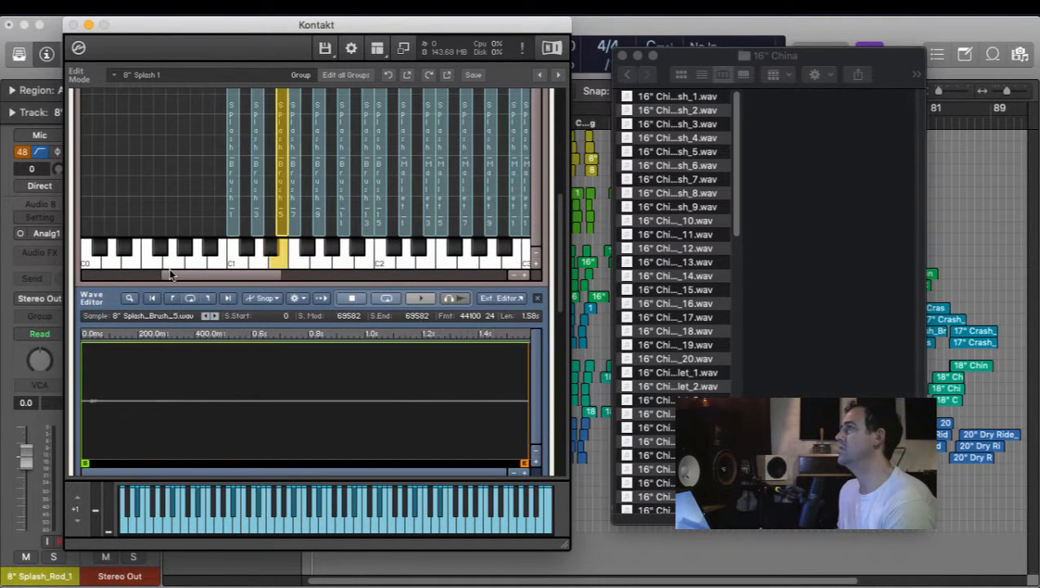
key(Left)
key(Left)
key(Left)
key(Left)
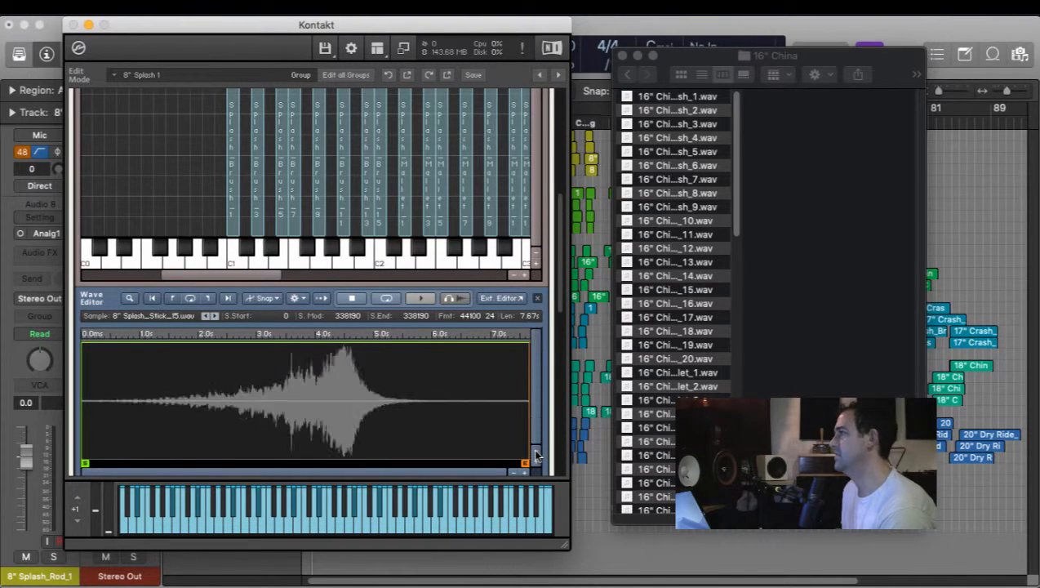
Examine the 8" Splash 1 waveforms from Brush 1 to Mallet 3 for silence before the hits, returning to Brush 1.
mouse_move(239, 275)
mouse_down()
mouse_move(460, 299)
mouse_move(186, 307)
mouse_move(167, 282)
mouse_move(255, 283)
mouse_up()
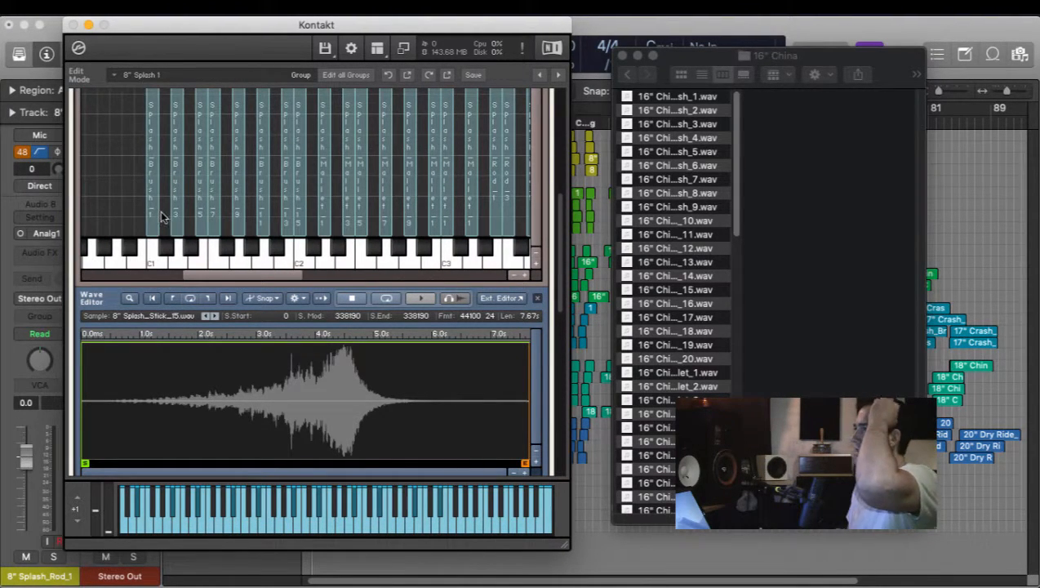
click(150, 219)
key(Right)
key(Right)
key(Right)
key(Right)
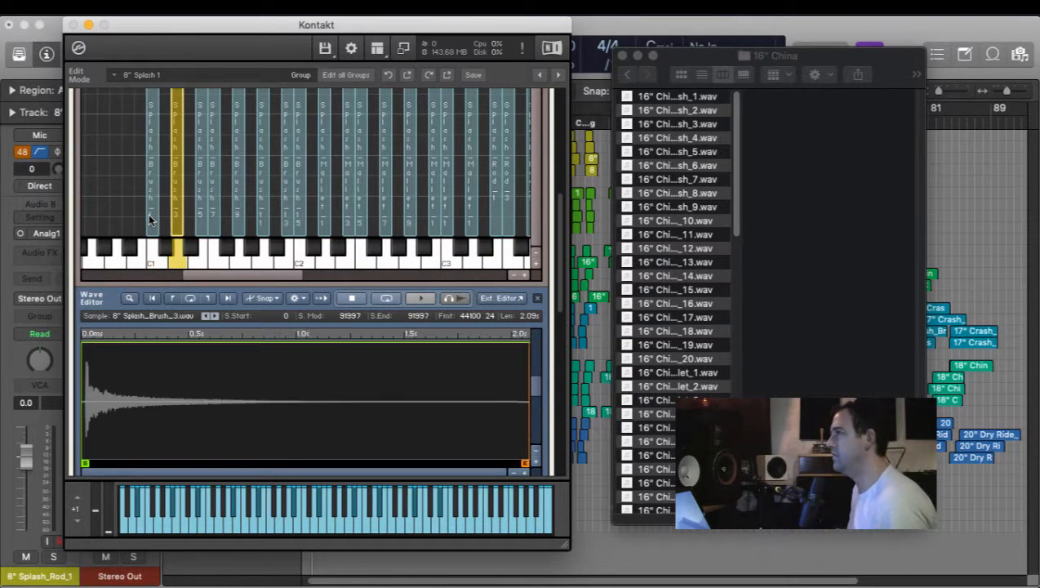
key(Right)
key(Right)
key(Right)
key(Right)
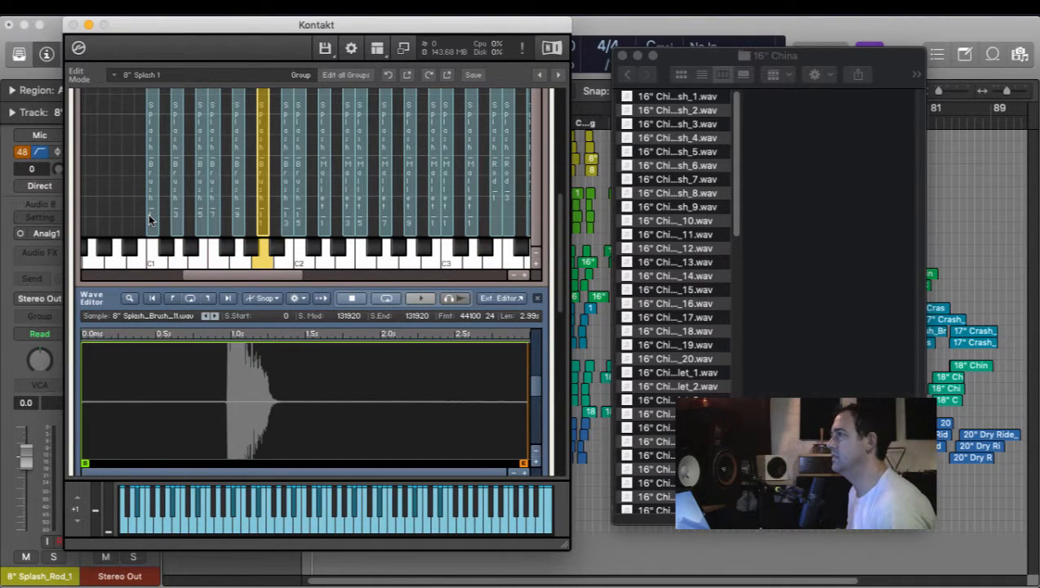
key(Right)
key(Right)
key(Right)
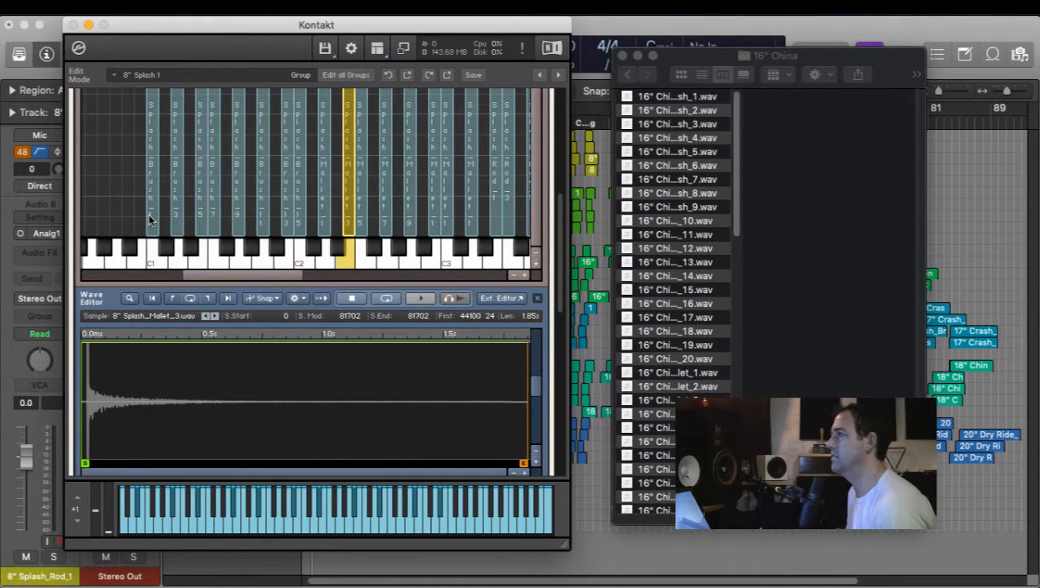
key(Left)
key(Left)
key(Left)
key(Left)
key(Left)
key(Left)
key(Left)
key(Left)
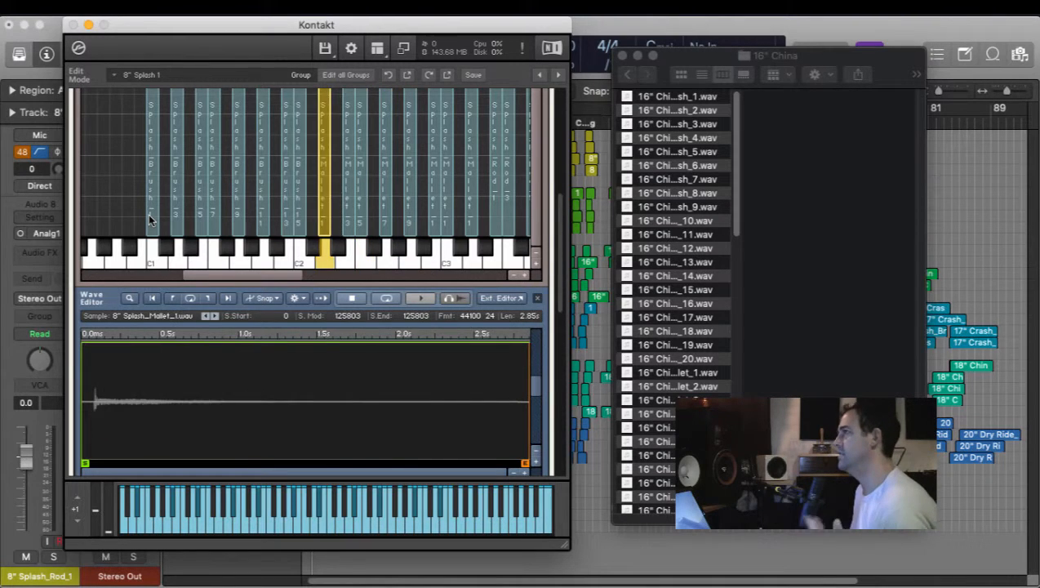
key(Left)
key(Left)
key(Left)
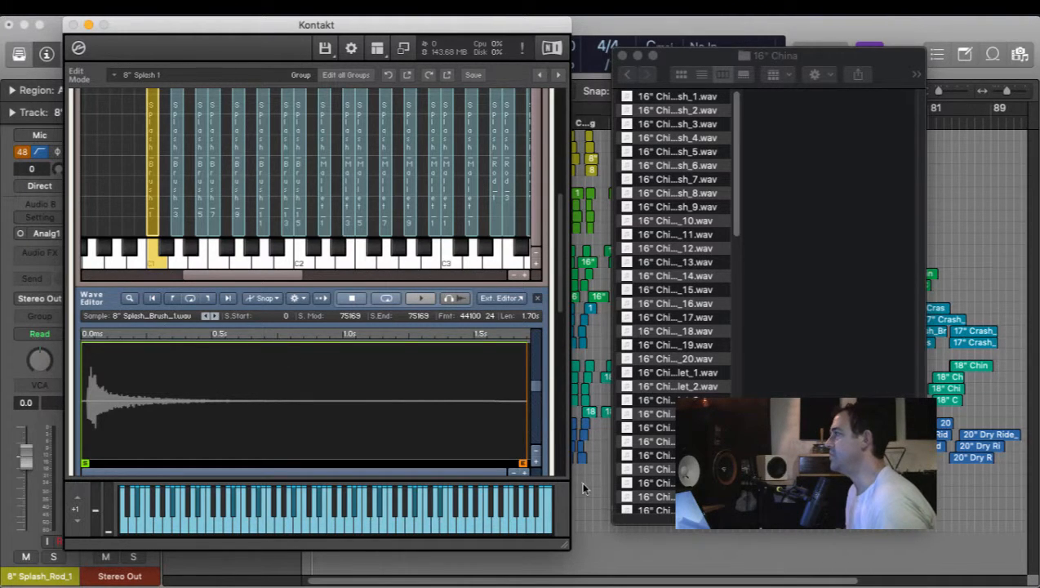
Magnify the 8" Splash Brush 1 waveform and move its sample start up to the onset of the hit.
click(521, 470)
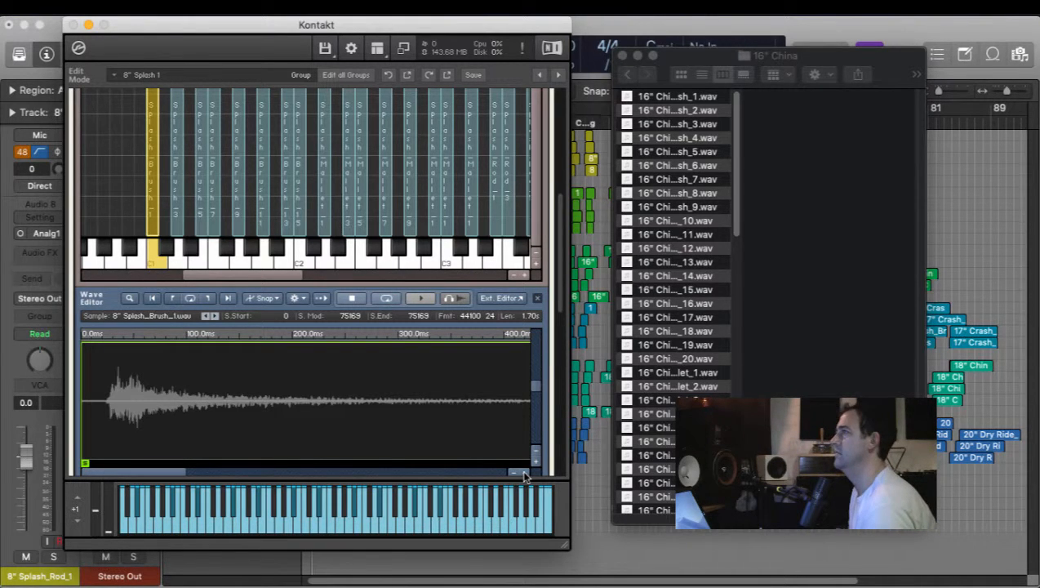
click(525, 472)
triple_click(525, 473)
double_click(525, 473)
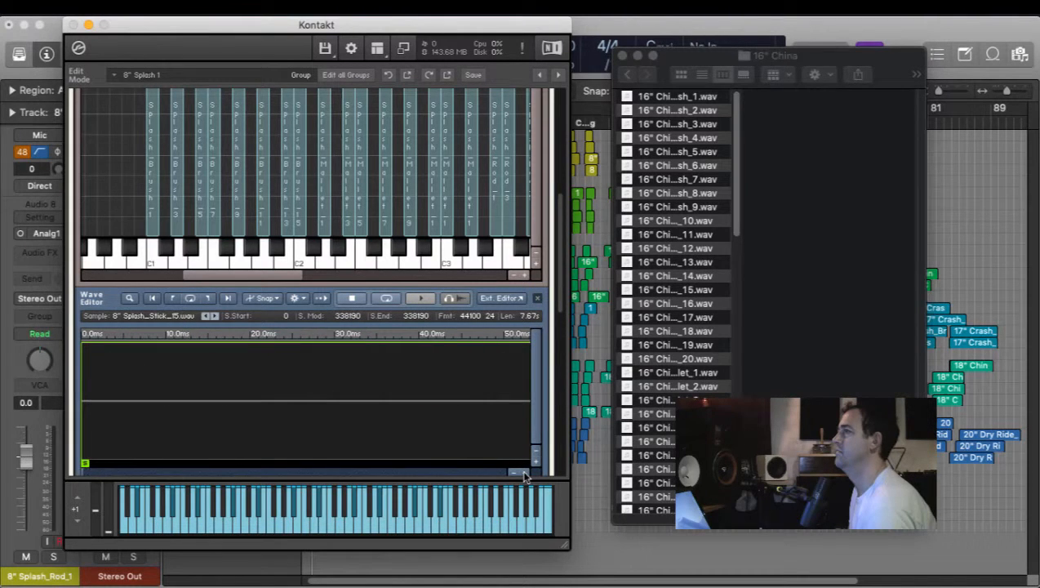
click(513, 471)
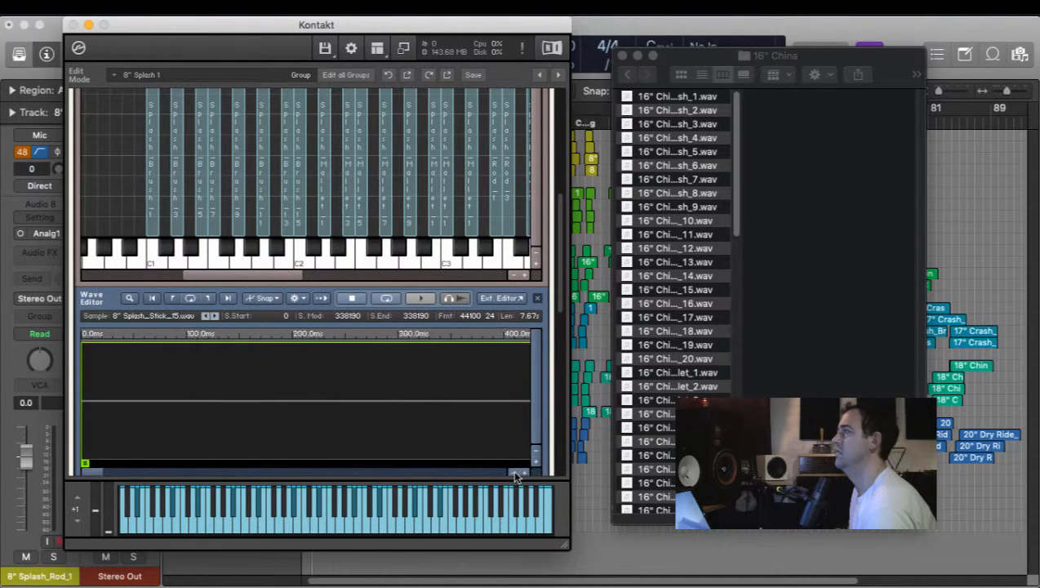
click(152, 201)
drag(84, 461, 132, 461)
Move the sample starts of the brush samples from Brush 3 onward to their hits, with Brush 9 at about 25145.
key(Right)
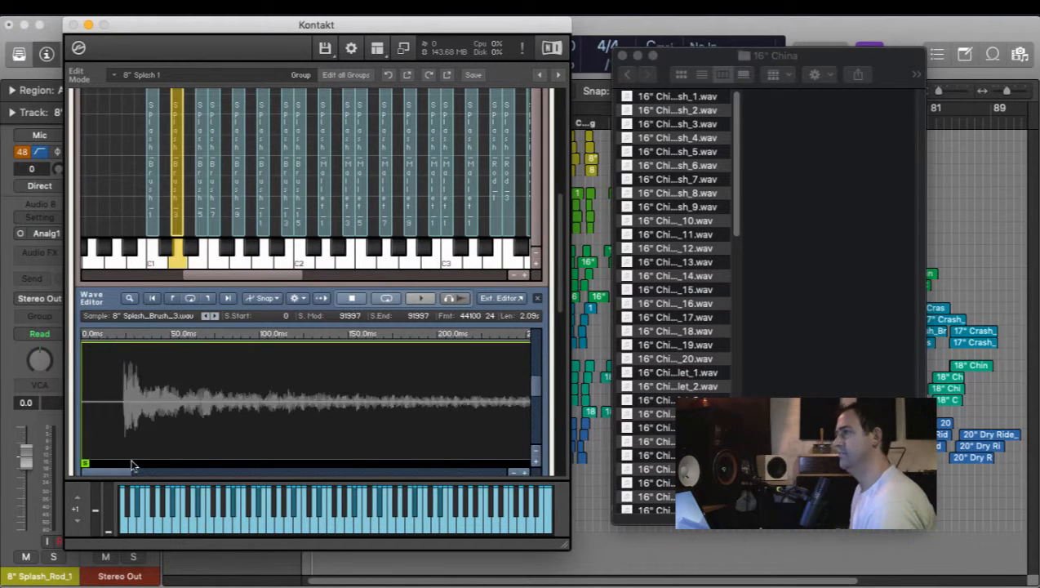
drag(84, 463, 495, 463)
key(Right)
key(Right)
key(Right)
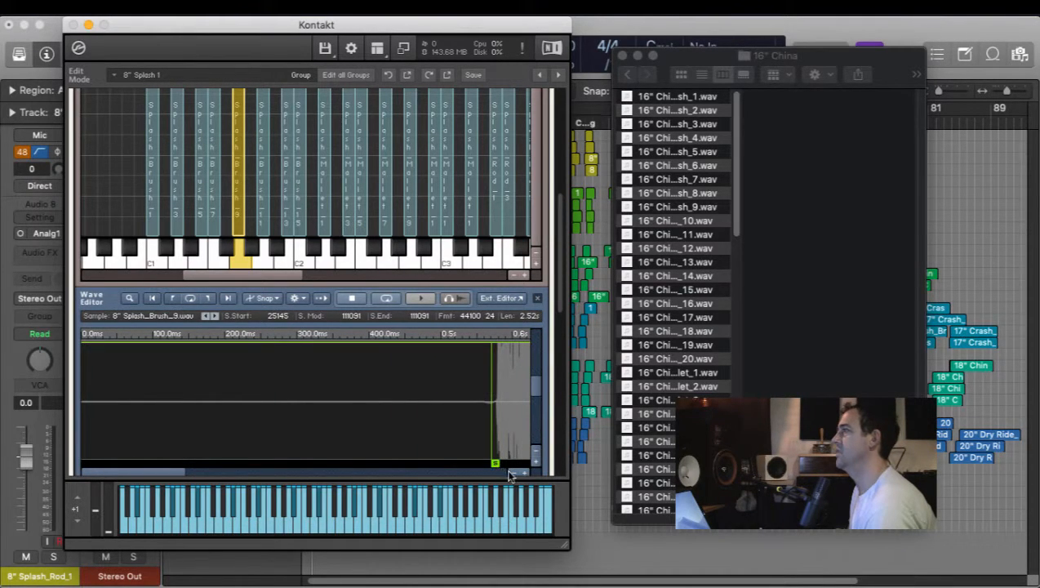
Move the sample start of 8" Splash Brush 11 to about 41888, just before the hit.
click(513, 473)
key(Right)
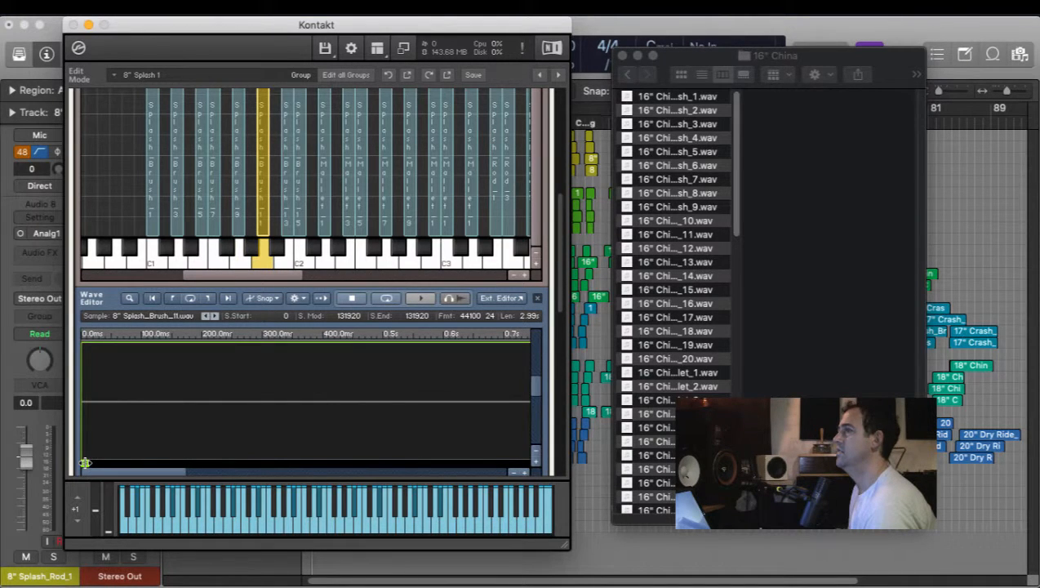
drag(85, 463, 410, 465)
click(513, 472)
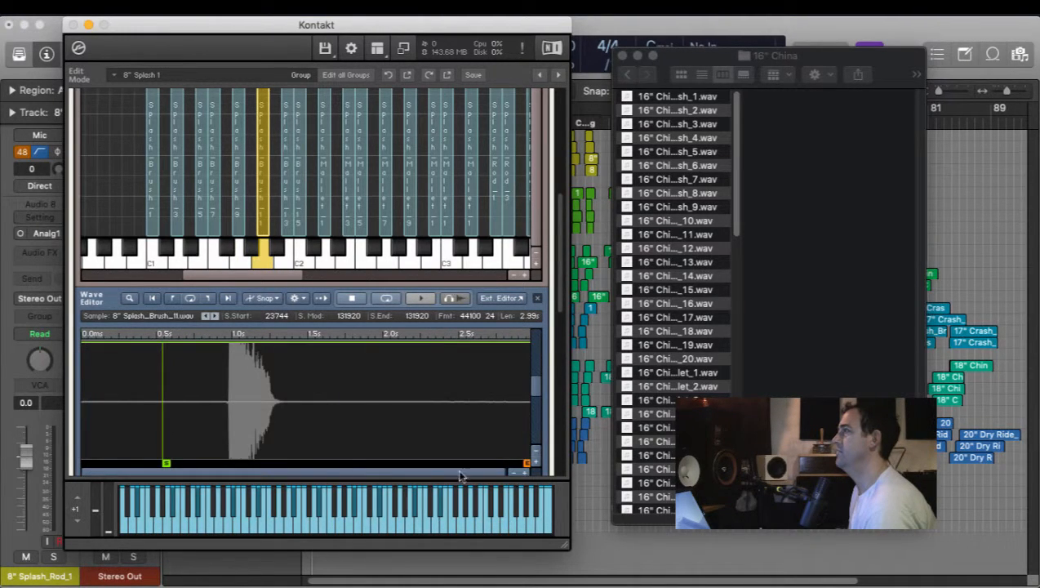
drag(165, 463, 227, 462)
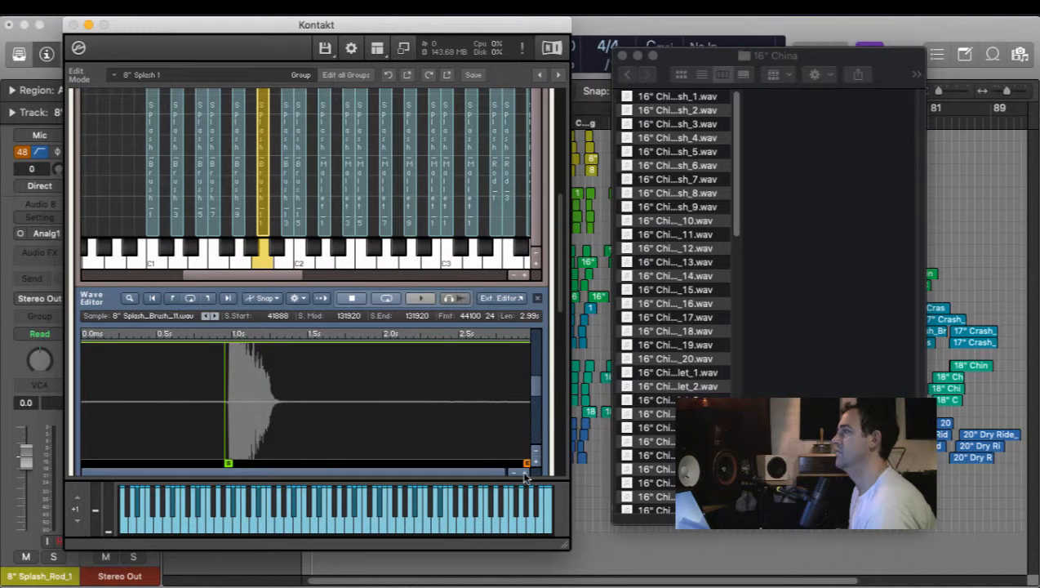
Move the sample start of 8" Splash Brush 13 to about 1095, refining it at closer magnification.
key(Right)
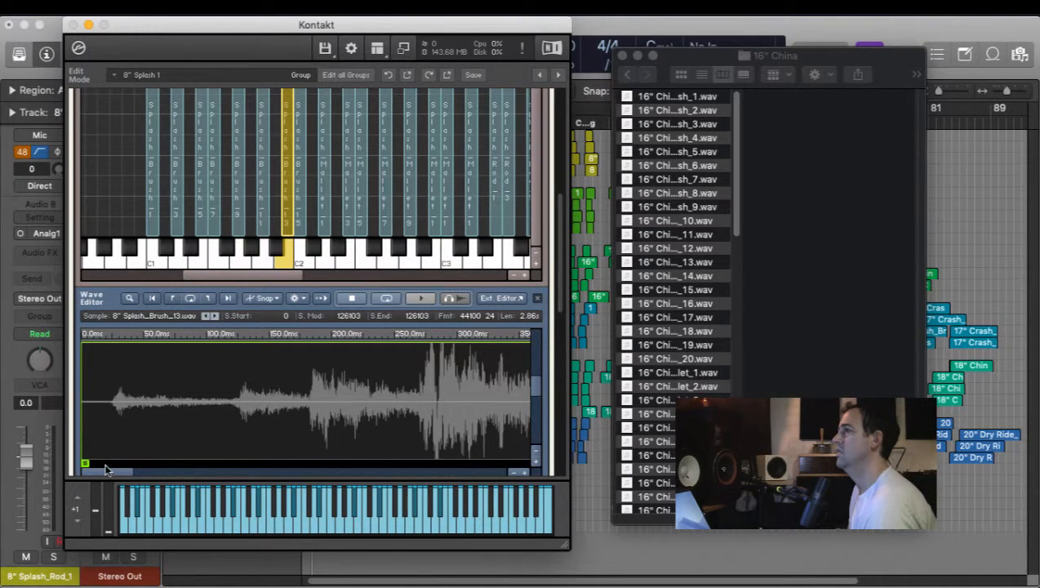
drag(86, 463, 111, 463)
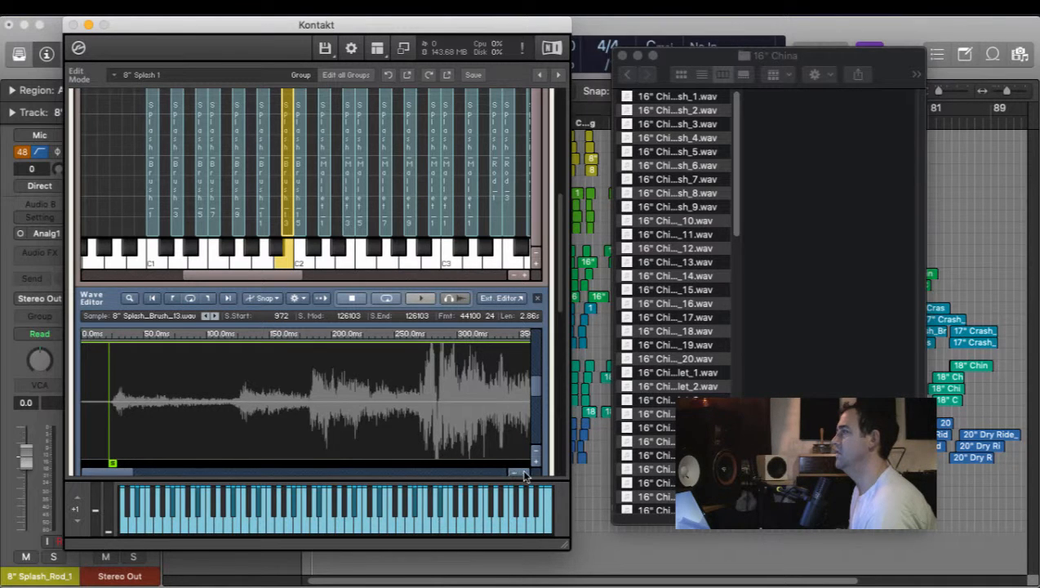
click(525, 475)
drag(142, 465, 145, 465)
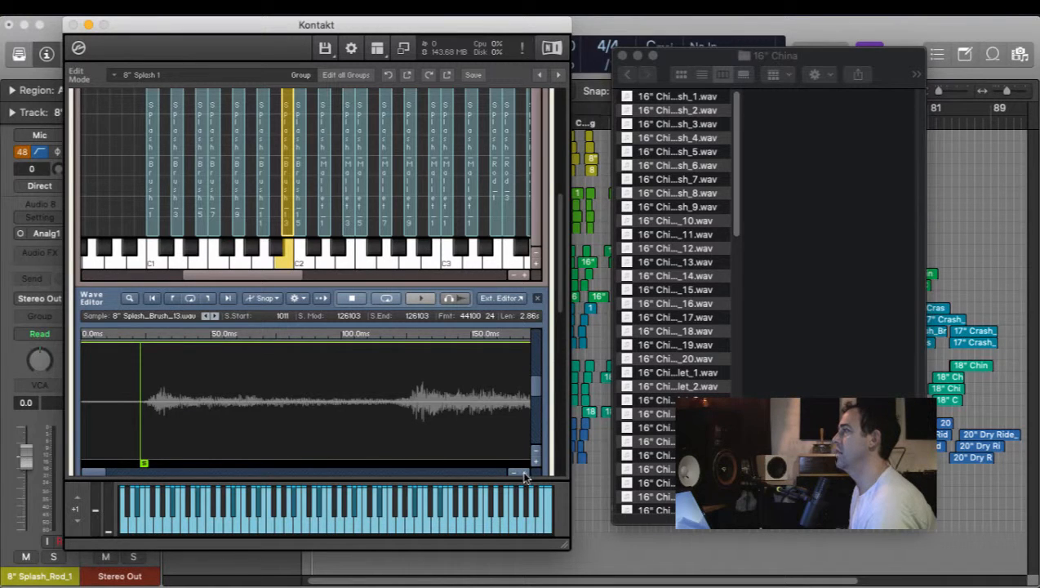
click(524, 475)
drag(214, 464, 225, 463)
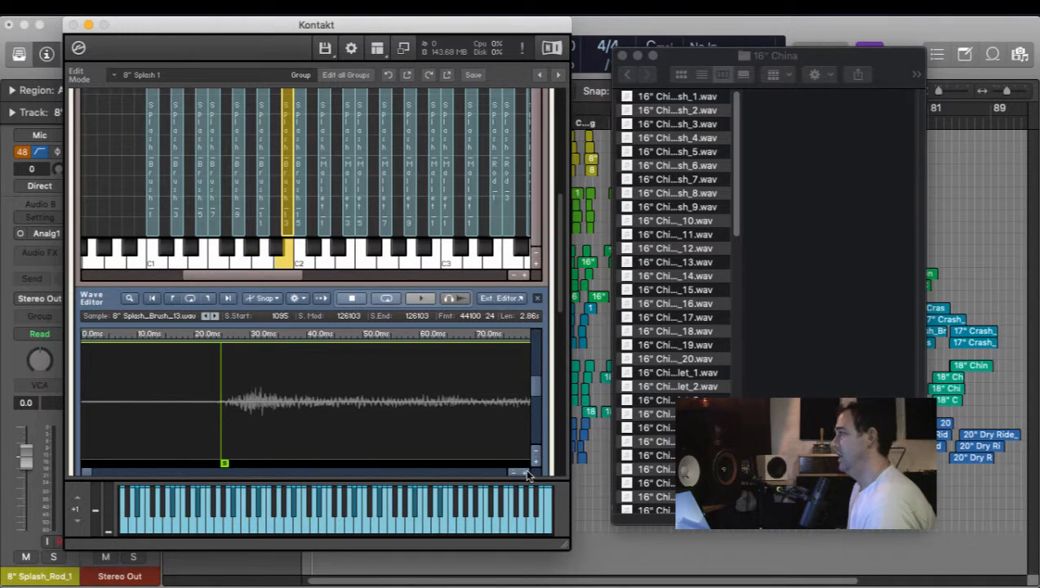
click(525, 475)
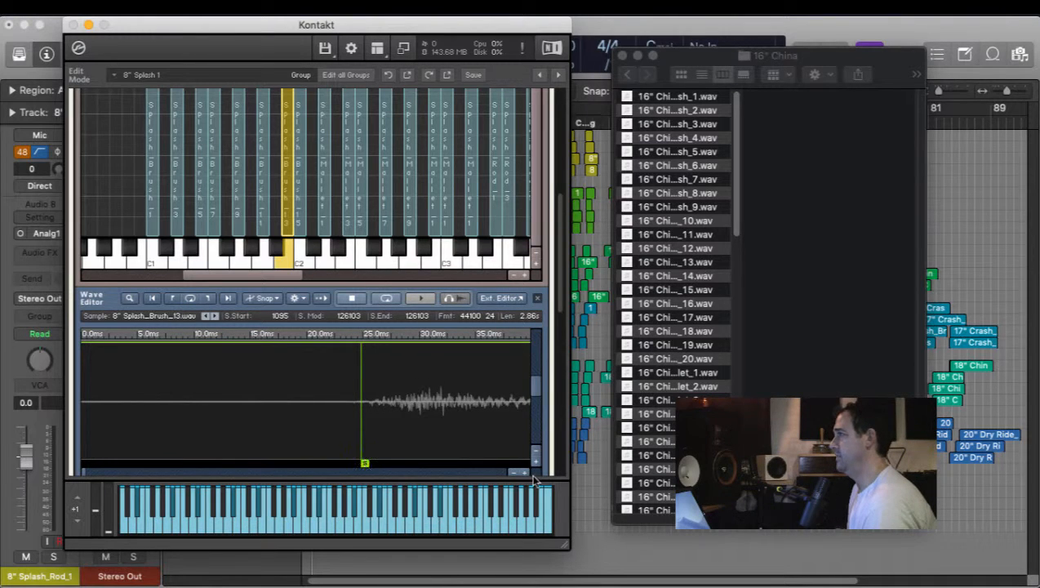
click(524, 471)
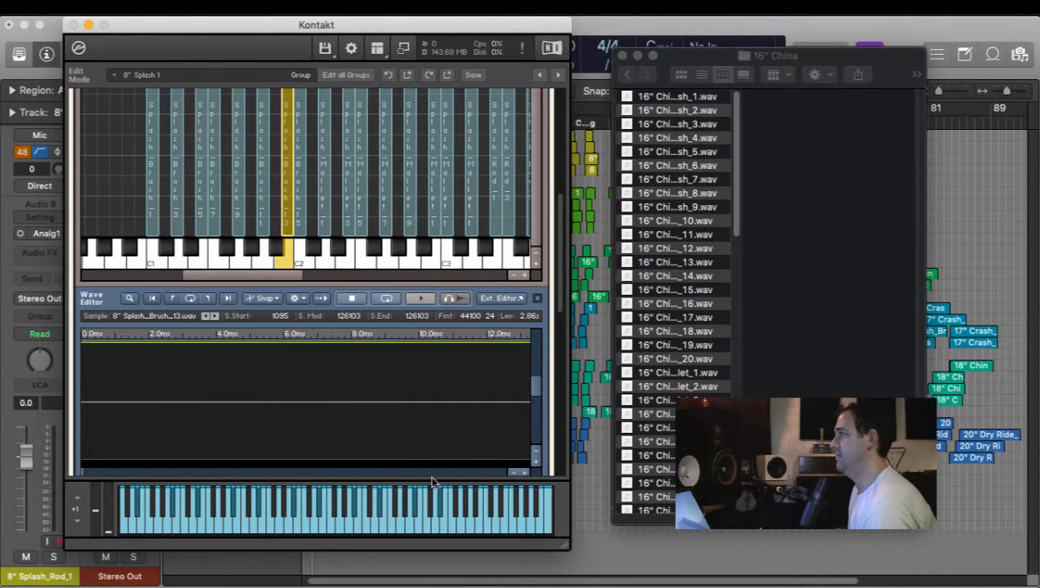
click(507, 472)
click(507, 472)
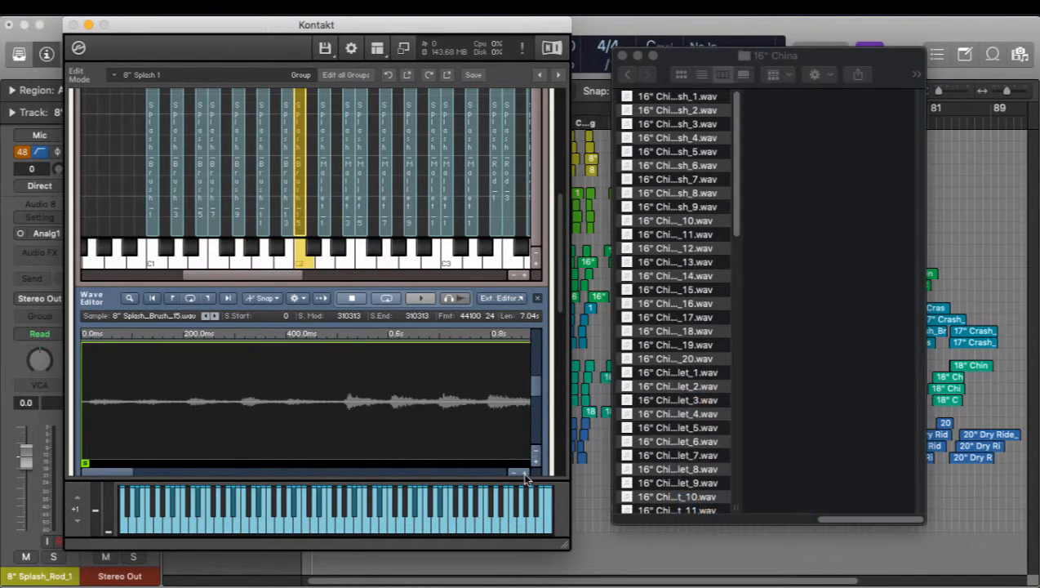
Set the sample start of 8" Splash Brush 15 to about 462 and of Mallet 1 to about 3640.
drag(85, 463, 91, 463)
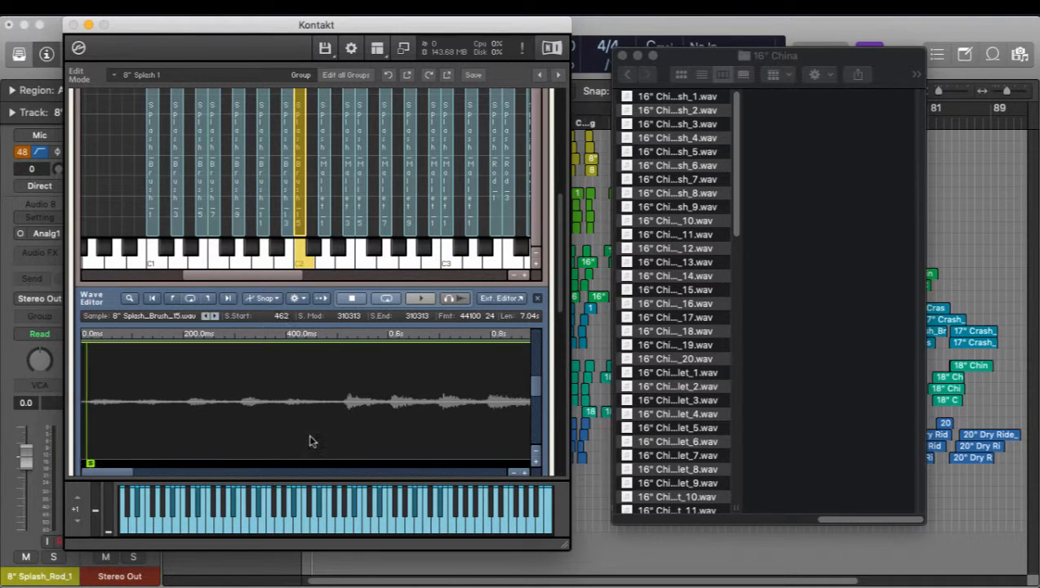
click(525, 473)
mouse_move(96, 463)
mouse_down()
mouse_move(86, 463)
mouse_move(192, 464)
mouse_up()
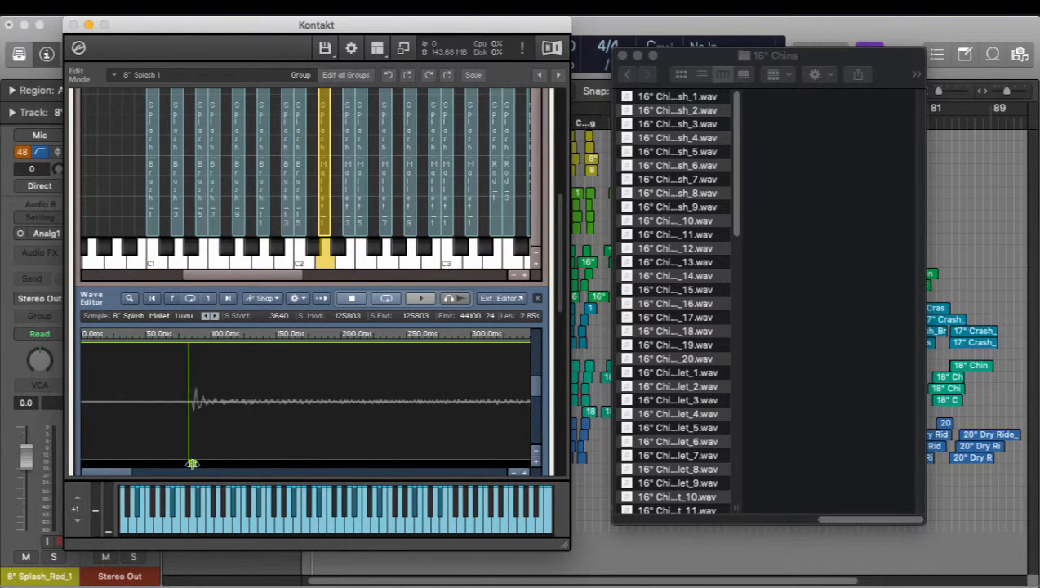
Go through the mallet samples following Mallet 1 and nudge the sample start forward to the hit where needed.
key(Right)
mouse_move(85, 463)
mouse_down()
mouse_move(144, 465)
mouse_move(88, 470)
mouse_up()
key(Right)
key(Right)
Move the sample start of 8" Splash Mallet 9 to about 27100, at the onset of the hit.
drag(84, 463, 247, 467)
key(Right)
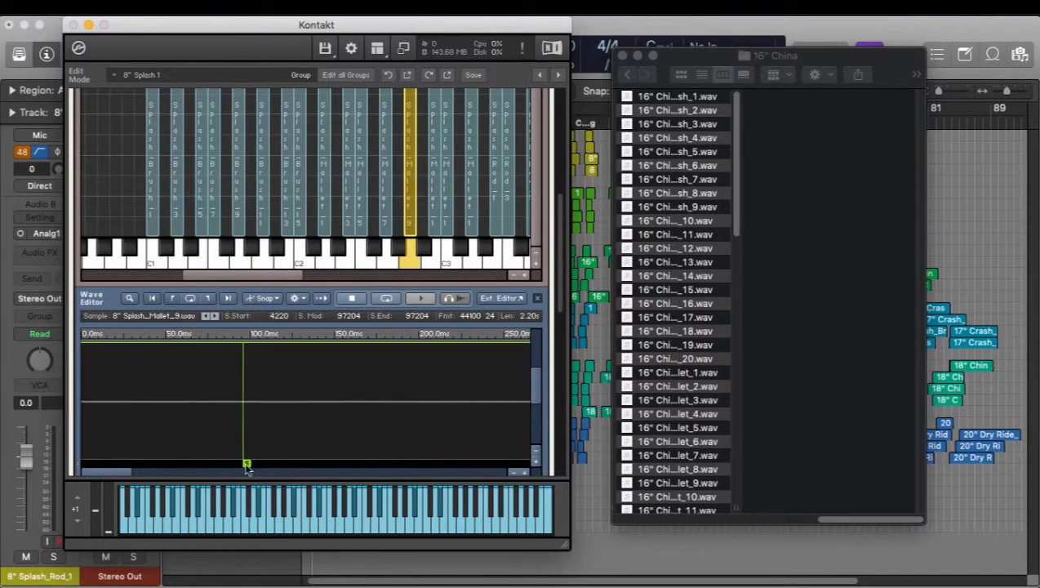
click(513, 472)
click(513, 472)
drag(101, 464, 213, 462)
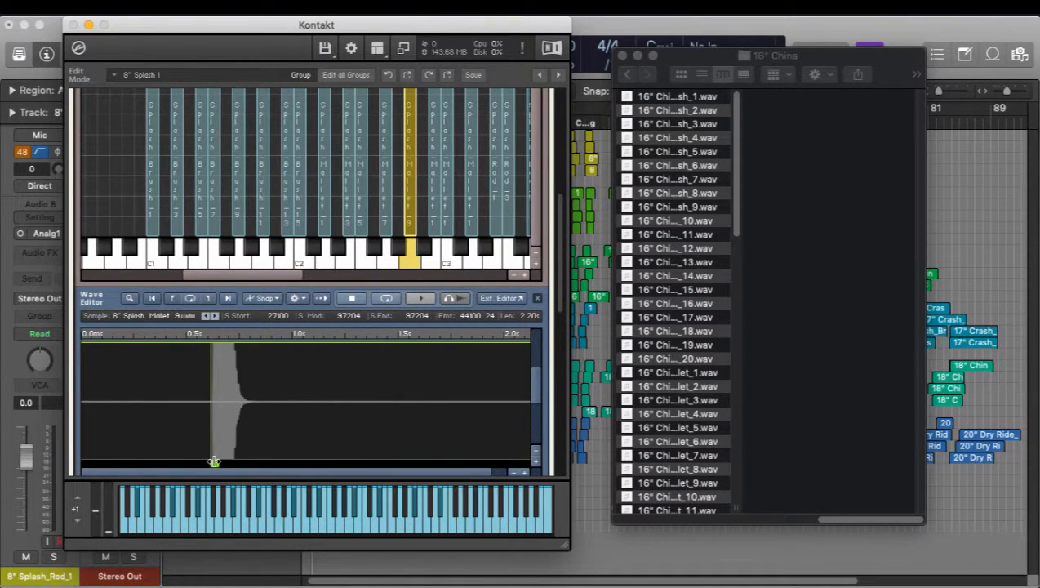
Move the sample start of 8" Splash Mallet 11 to about 28517, at the onset of the hit.
key(Right)
click(514, 473)
click(513, 473)
drag(85, 464, 223, 471)
click(524, 473)
drag(363, 463, 367, 463)
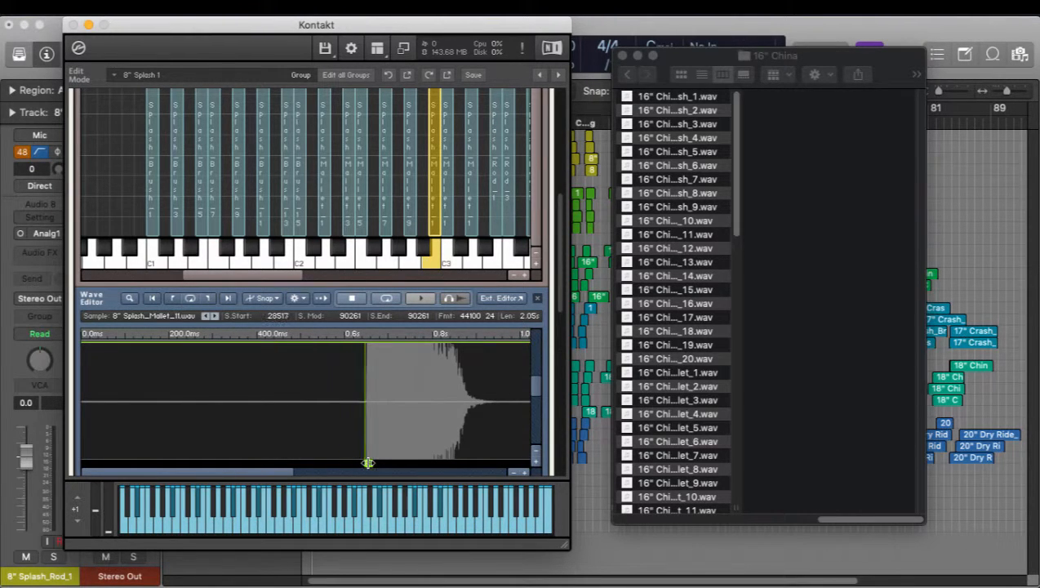
Enable the sample loop on 16" China_Brush_1 and set loop 1 to one shot mode.
drag(561, 299, 552, 423)
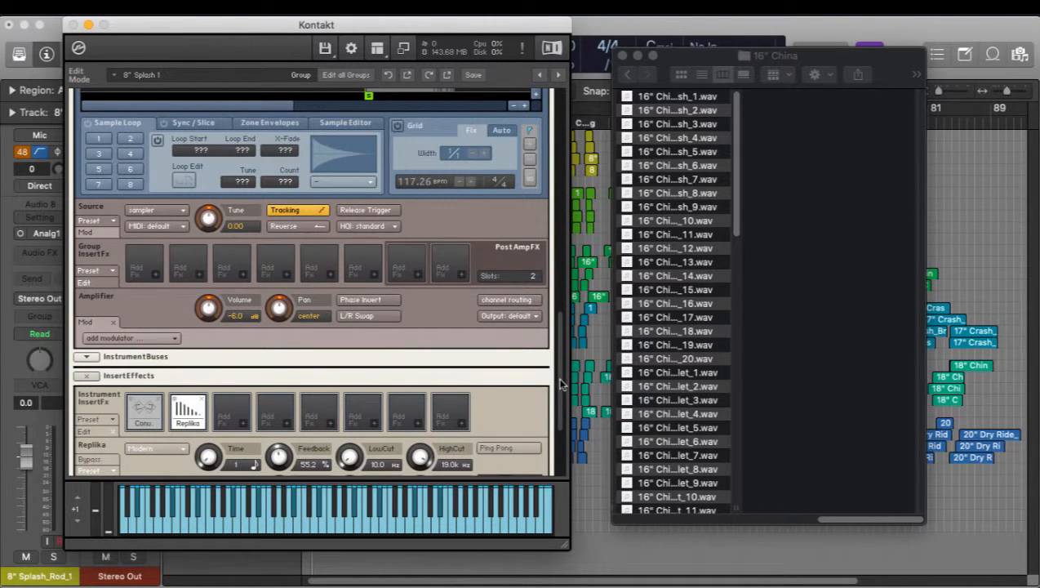
drag(561, 380, 566, 321)
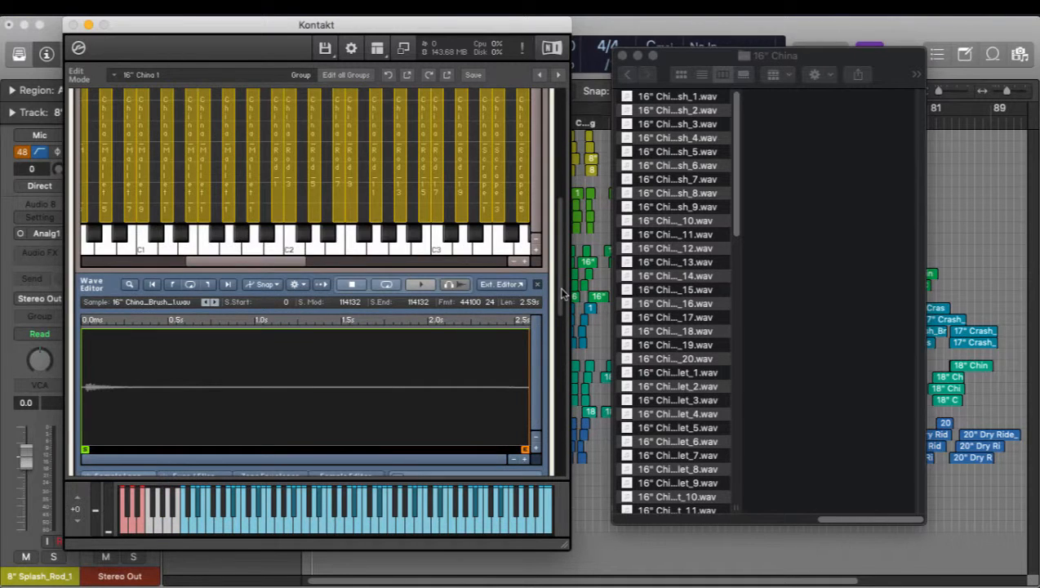
drag(561, 294, 555, 329)
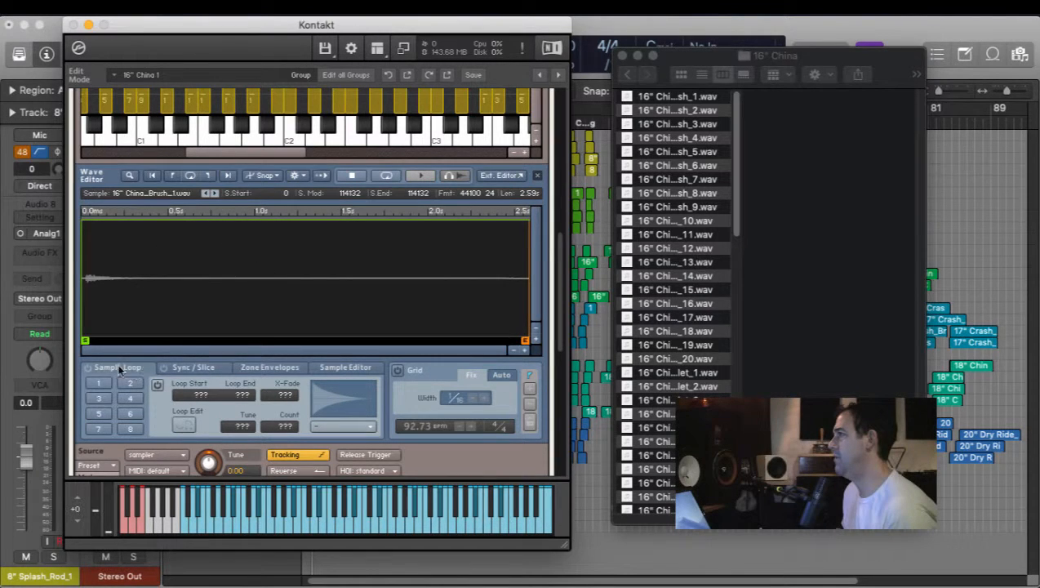
click(88, 368)
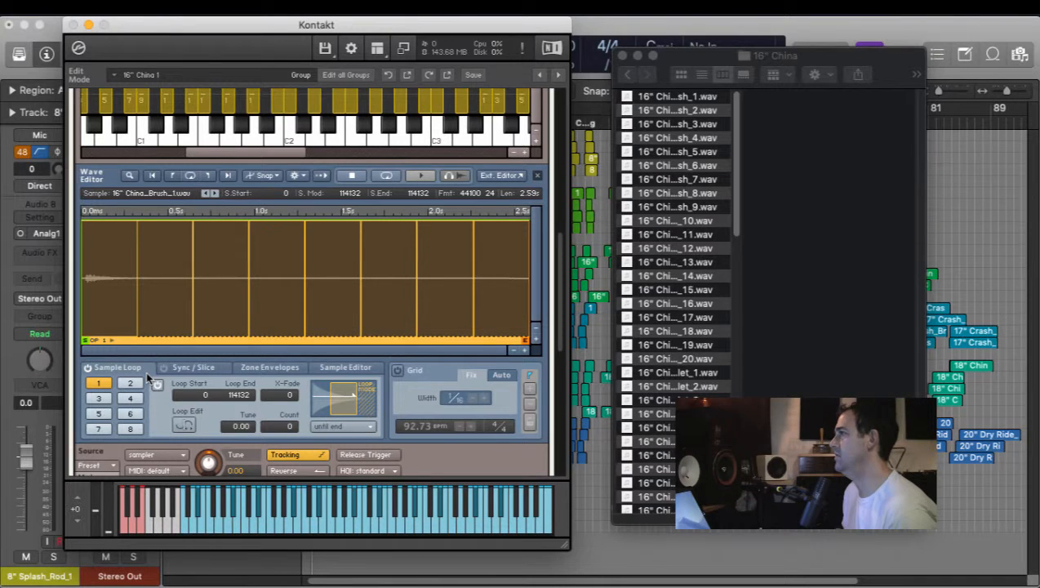
click(326, 426)
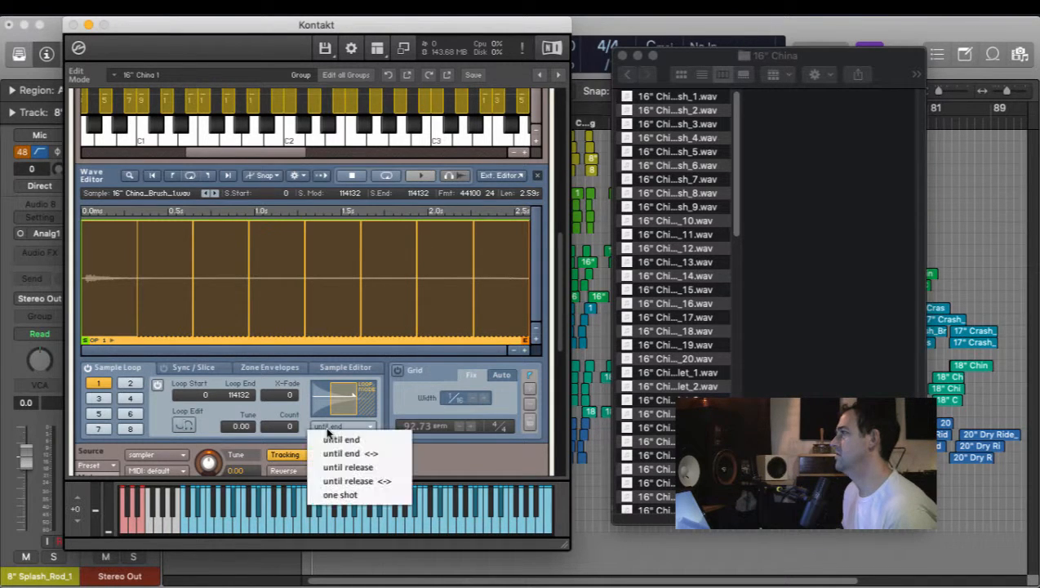
click(339, 494)
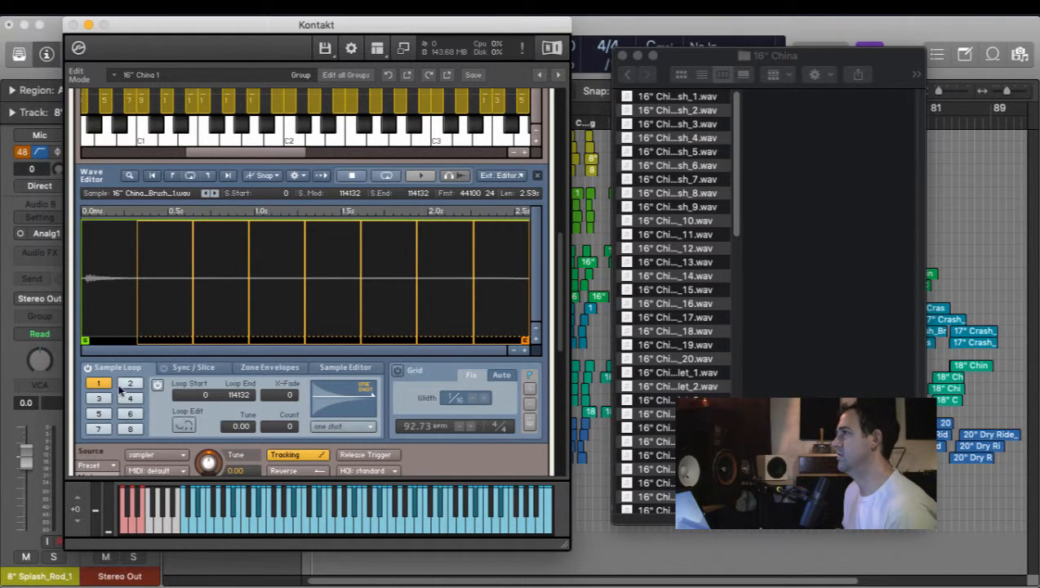
Delete the extra loops 2 through 7 from the 16" China_Brush_1 waveform.
click(159, 302)
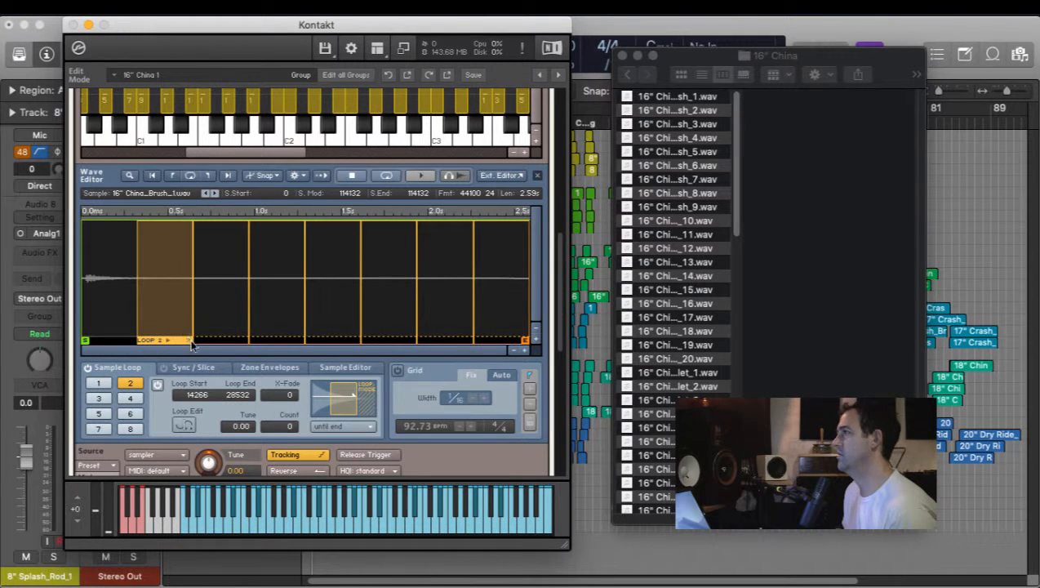
click(231, 336)
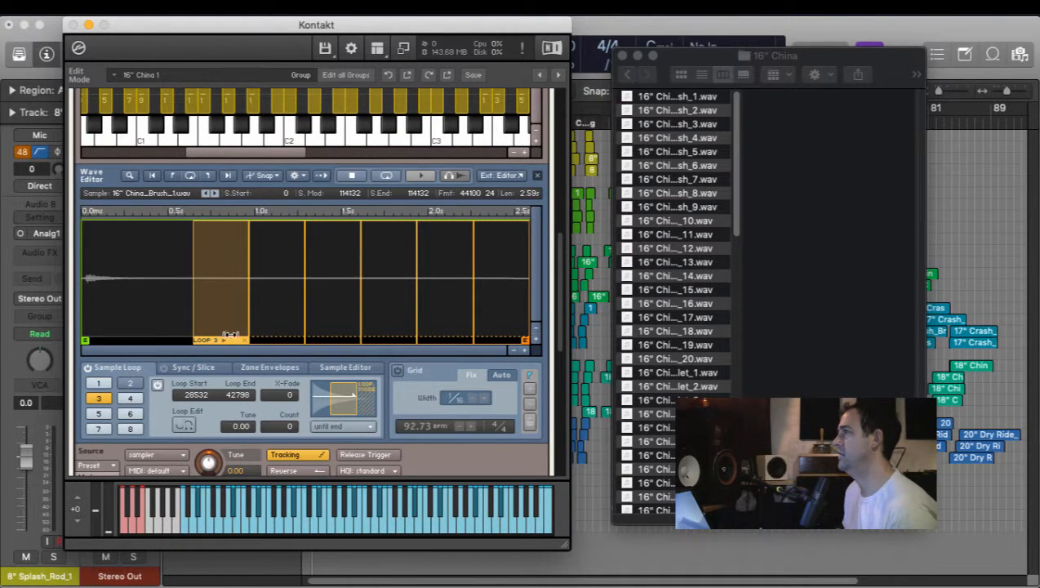
click(245, 341)
click(283, 327)
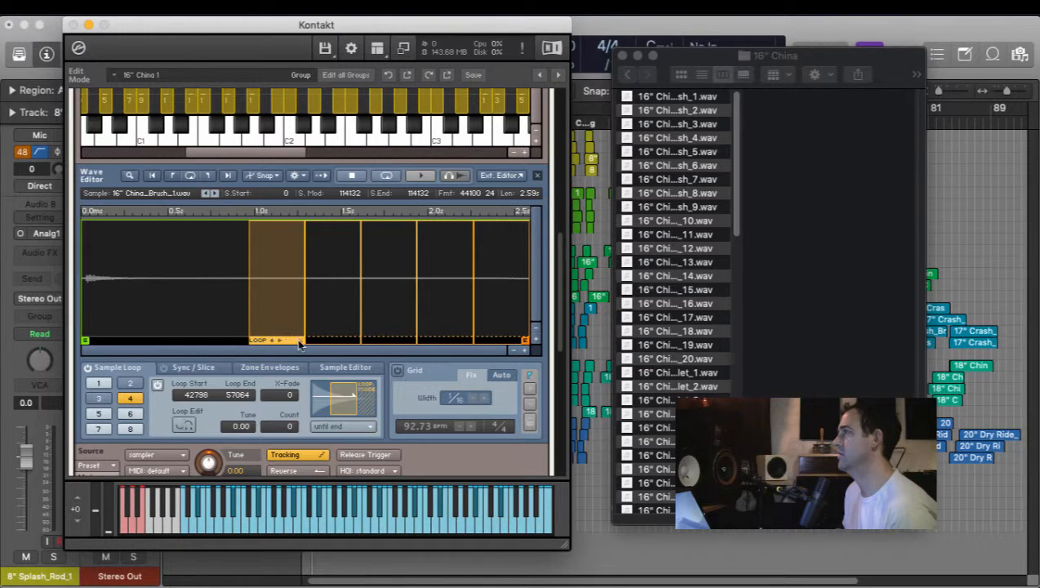
click(301, 342)
click(328, 322)
click(356, 342)
click(396, 310)
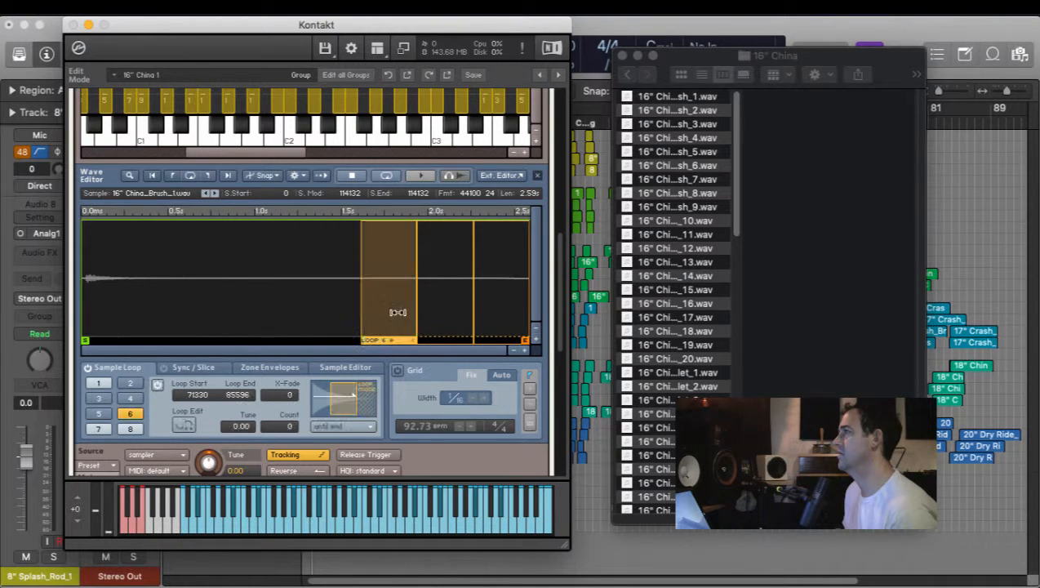
click(417, 342)
click(438, 313)
click(470, 343)
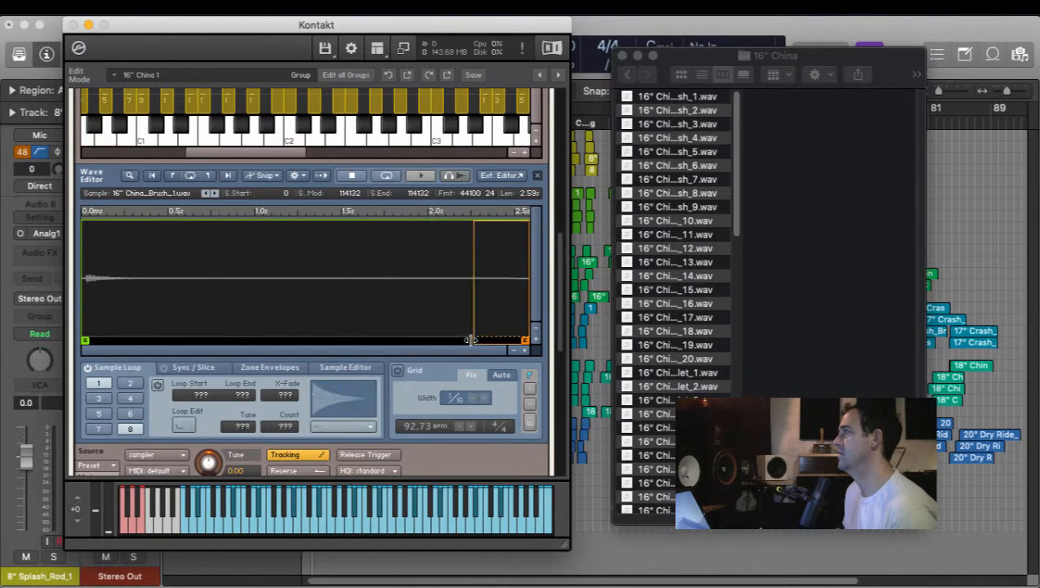
Shift loop 8's start and end earlier in the 16" China_Brush_1 waveform, and delete that loop.
click(492, 315)
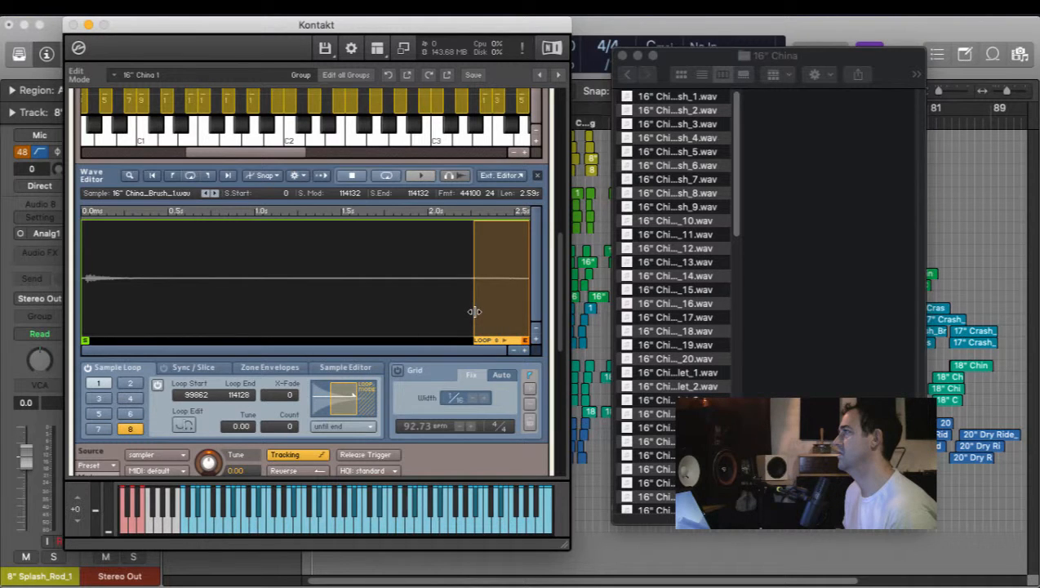
drag(475, 311, 434, 311)
drag(527, 307, 495, 305)
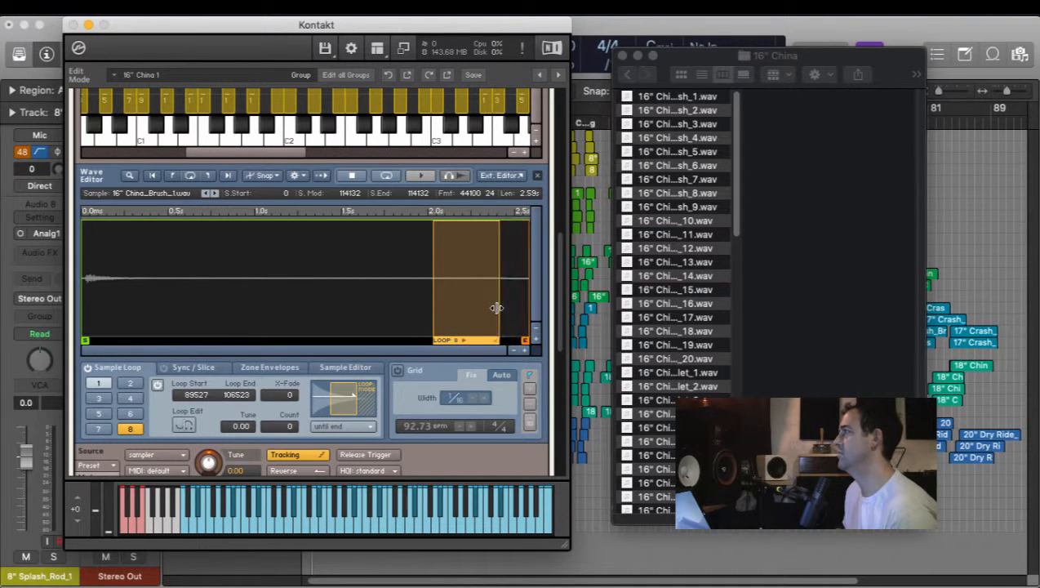
right_click(495, 341)
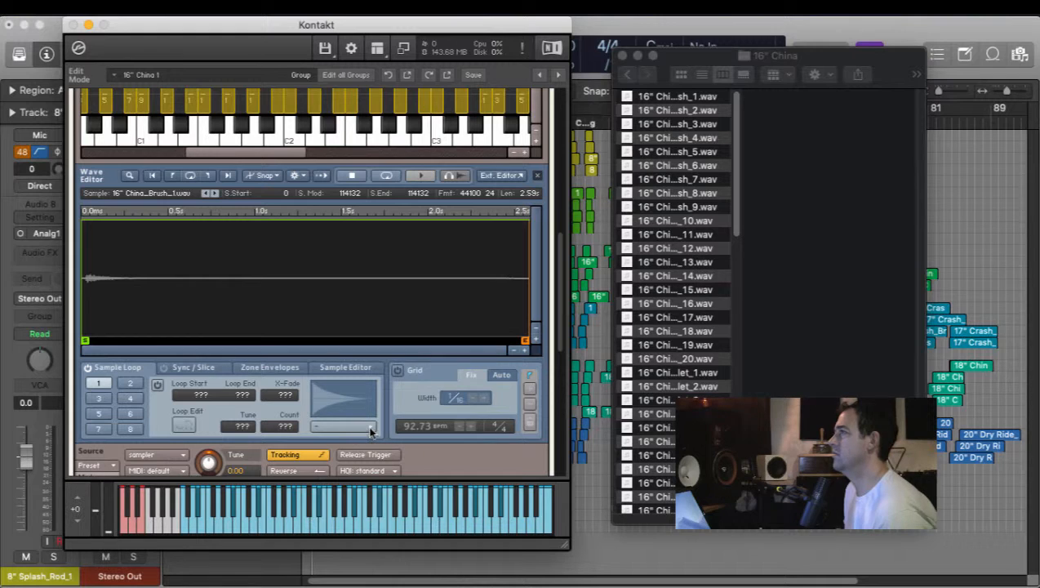
Keep loop 1 in one shot mode and copy the current zone's loop settings to all selected 16" China 1 zones.
click(100, 385)
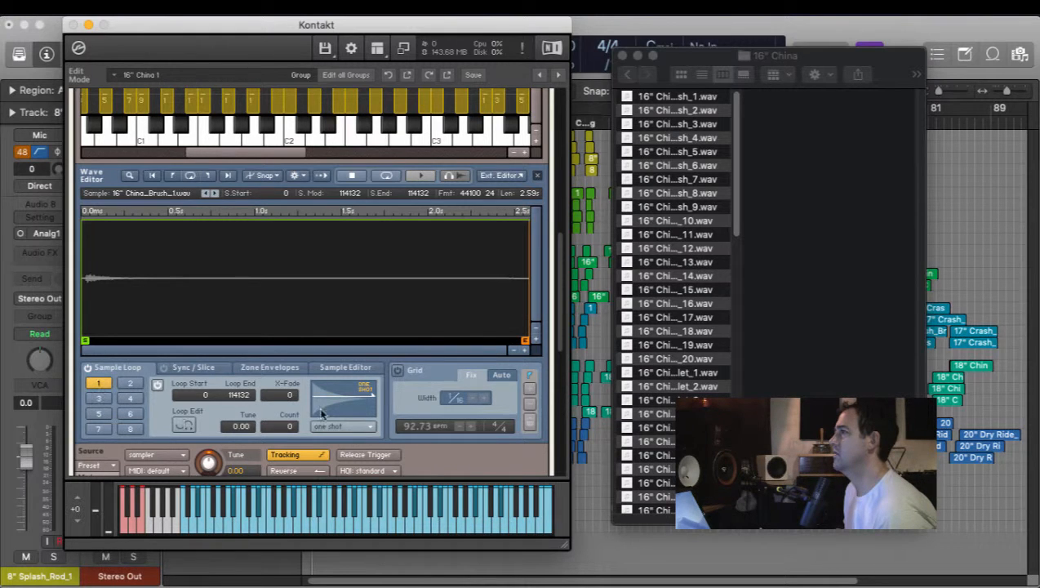
click(368, 426)
click(340, 494)
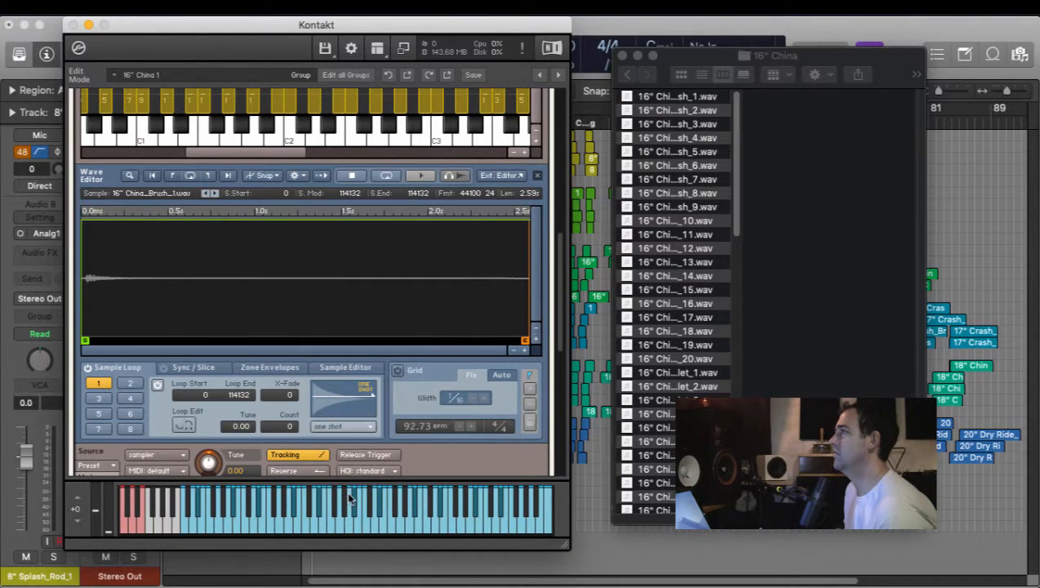
click(296, 176)
mouse_move(321, 243)
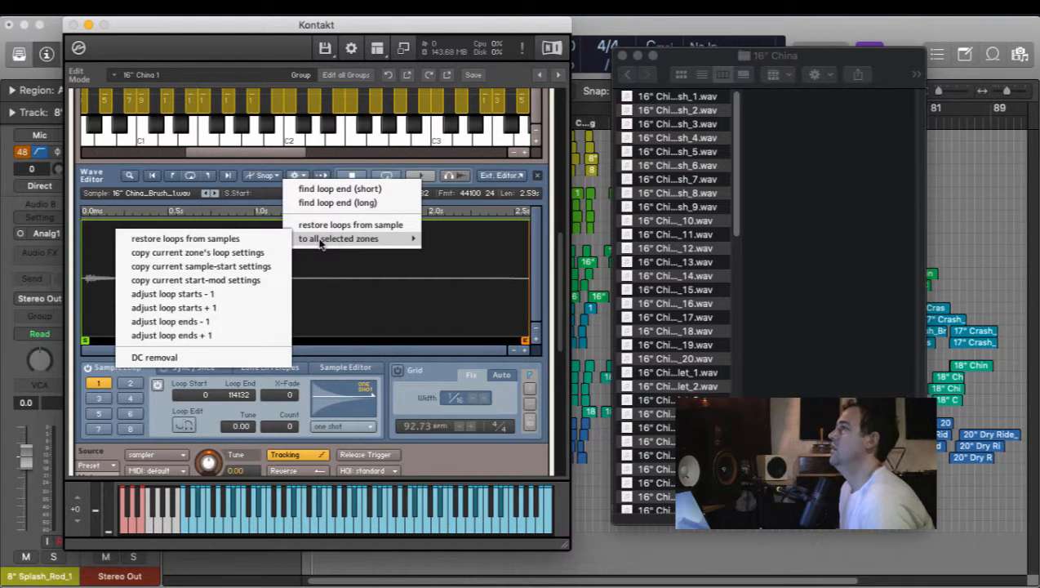
click(267, 255)
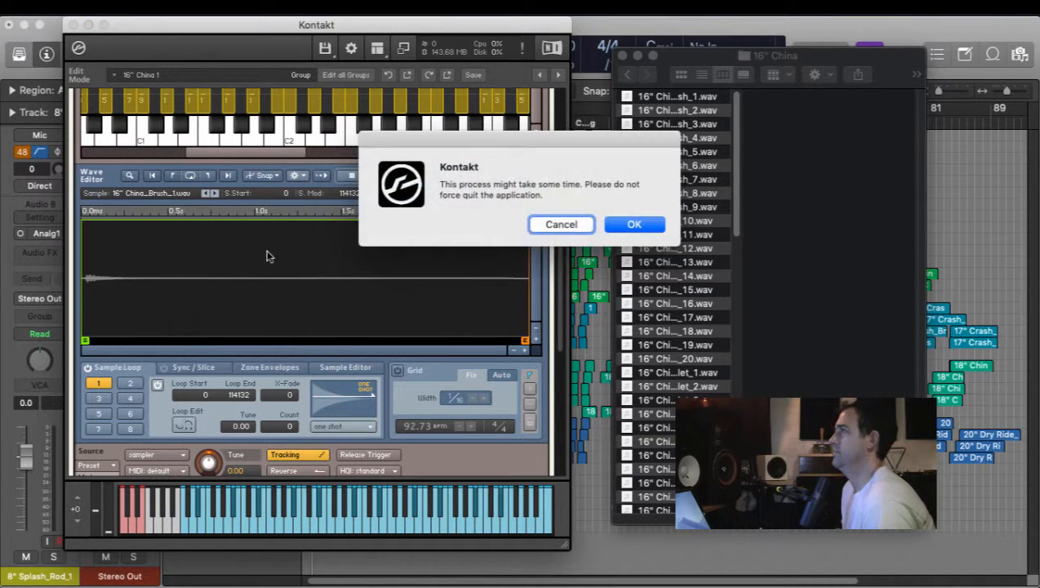
click(634, 225)
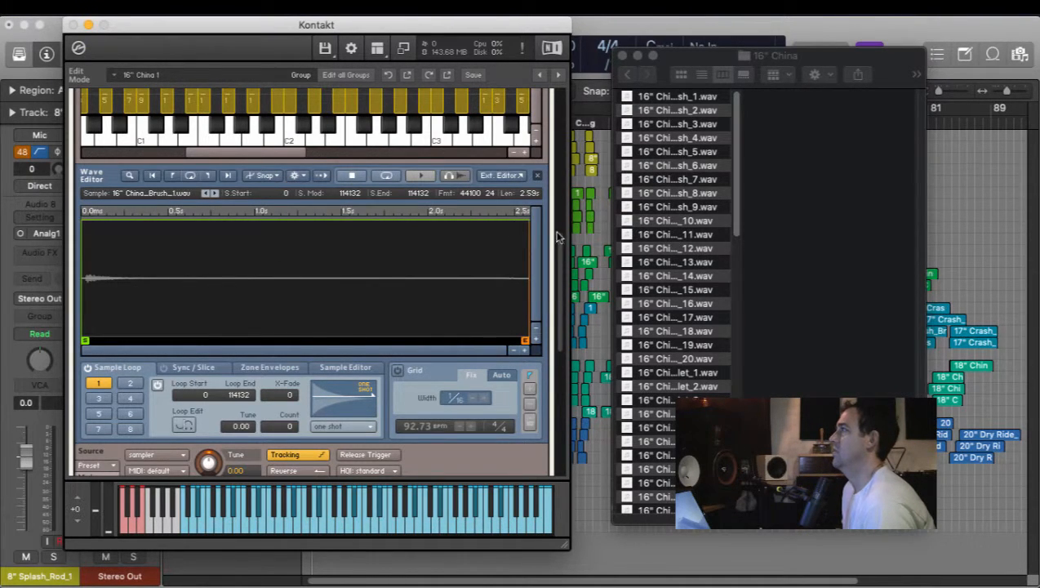
Switch to the 16" China 2 group and select all of its zones in the mapping.
scroll(560, 222, up, 3)
scroll(560, 222, up, 1)
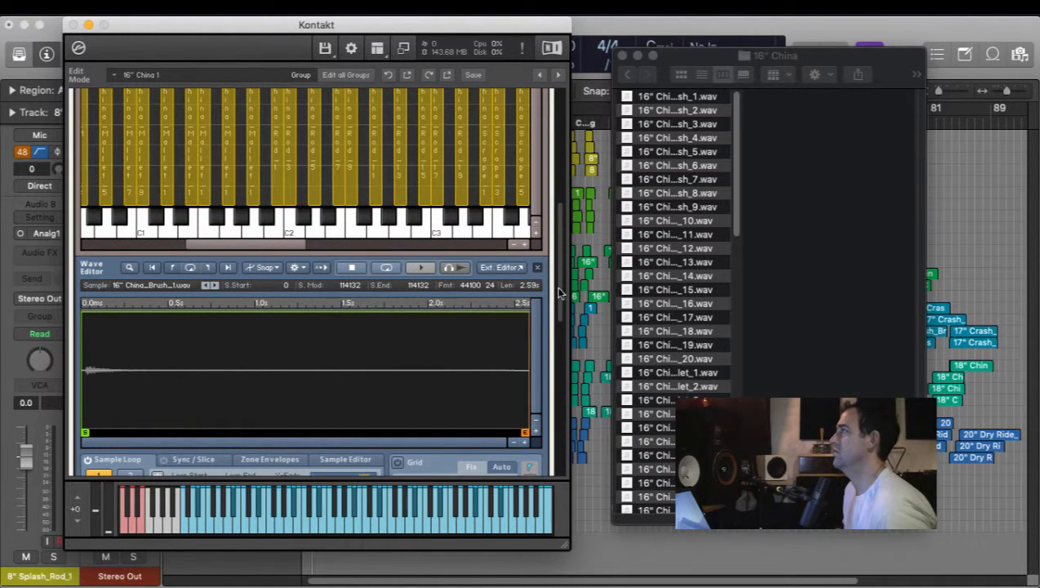
scroll(560, 278, up, 7)
scroll(569, 210, up, 5)
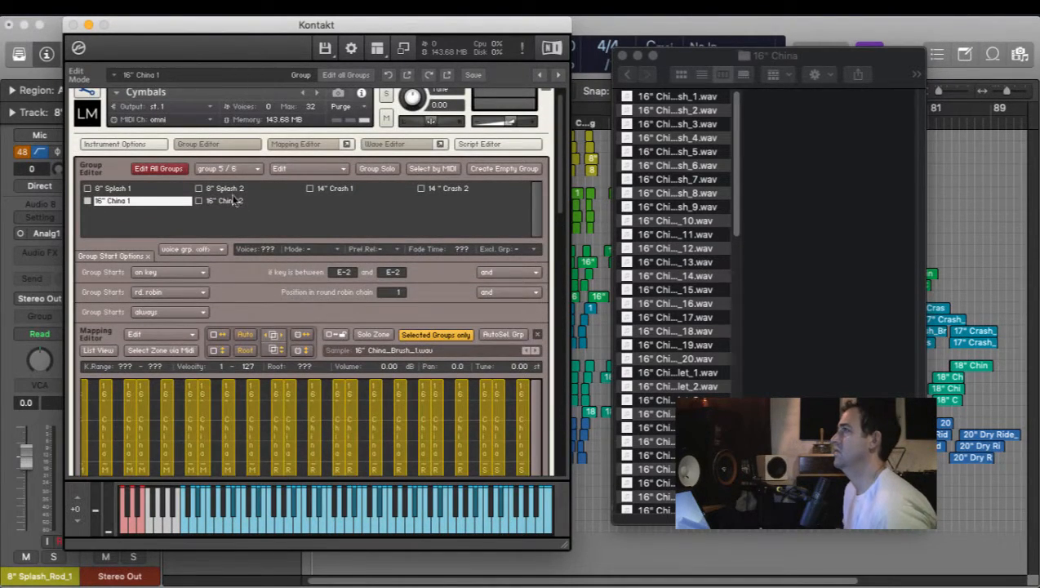
click(234, 201)
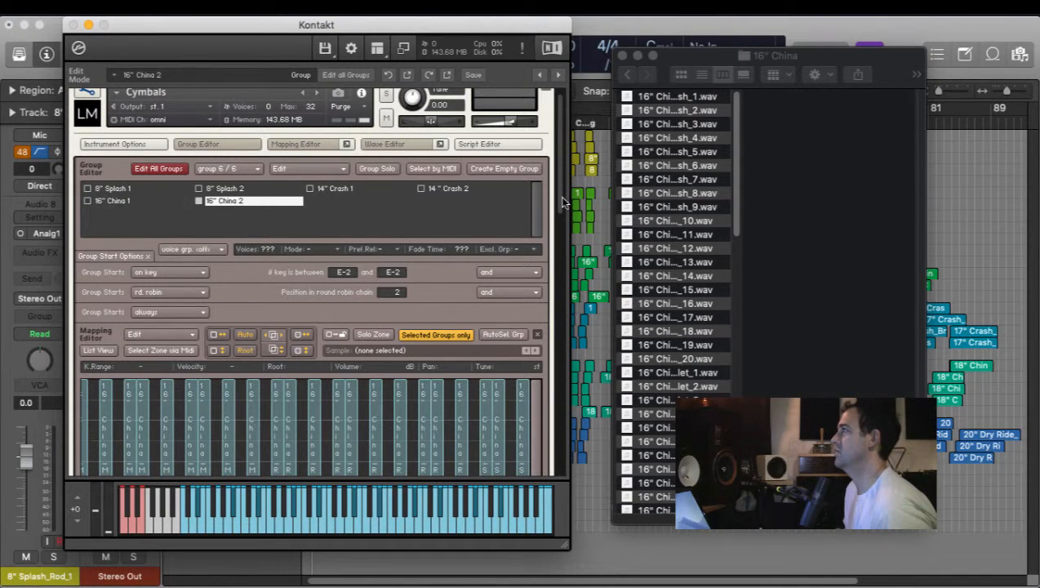
scroll(562, 202, down, 7)
drag(284, 380, 155, 376)
key(super+a)
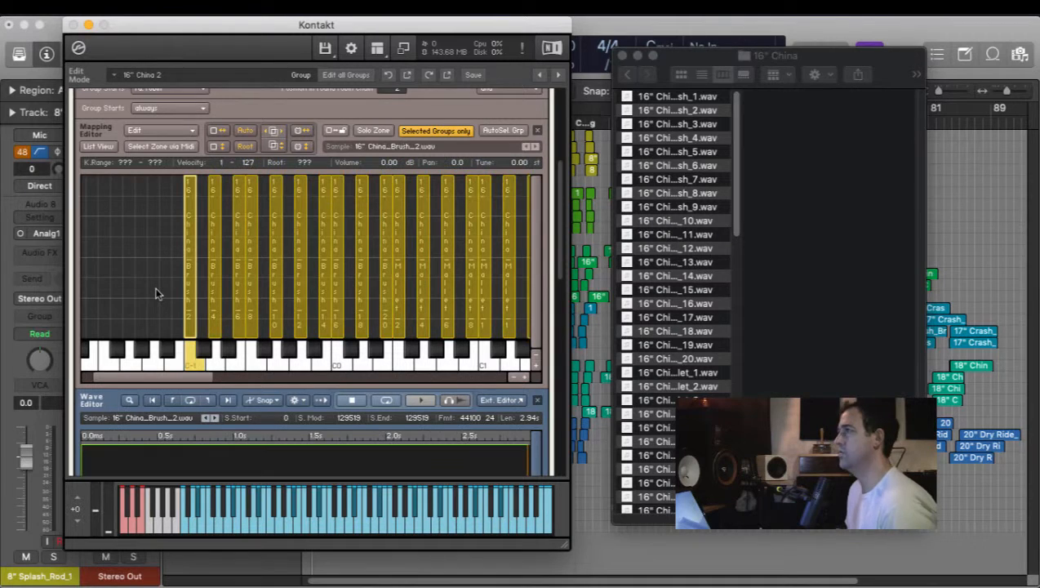
Enable loop 1 on 16" China_Brush_2 and set its loop mode to one shot.
scroll(565, 286, down, 3)
scroll(569, 292, down, 4)
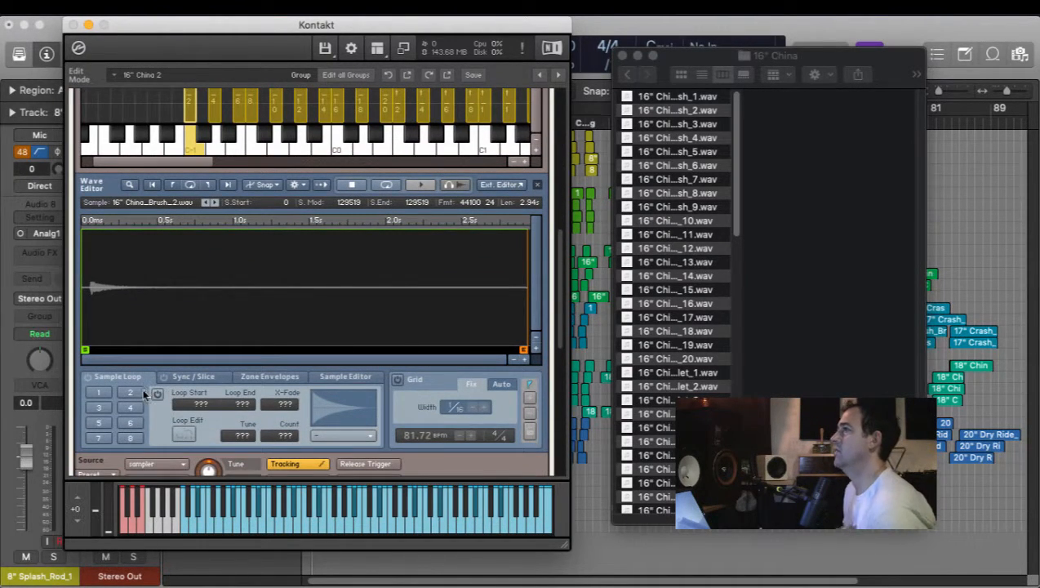
click(99, 393)
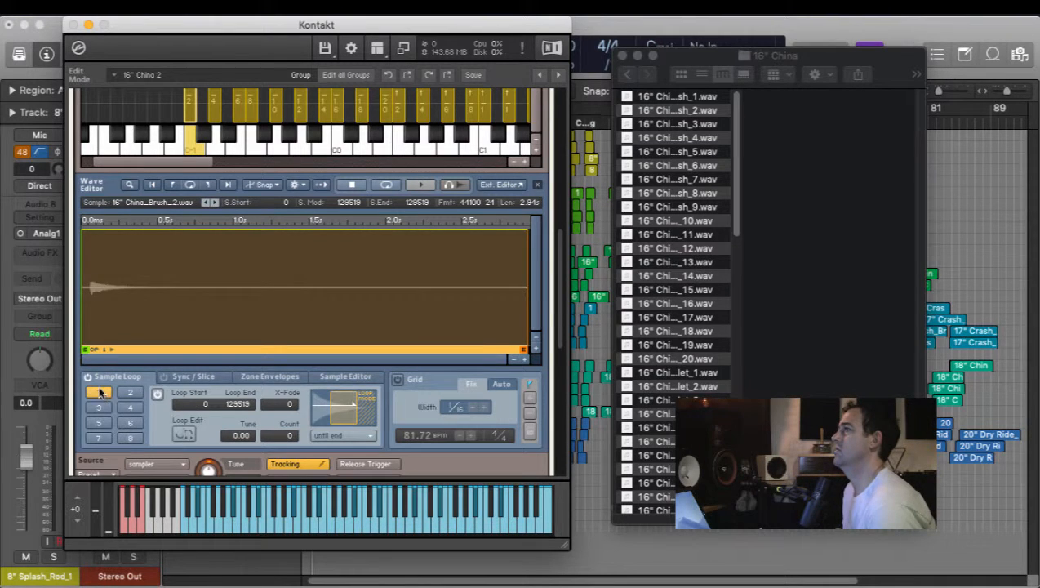
click(88, 376)
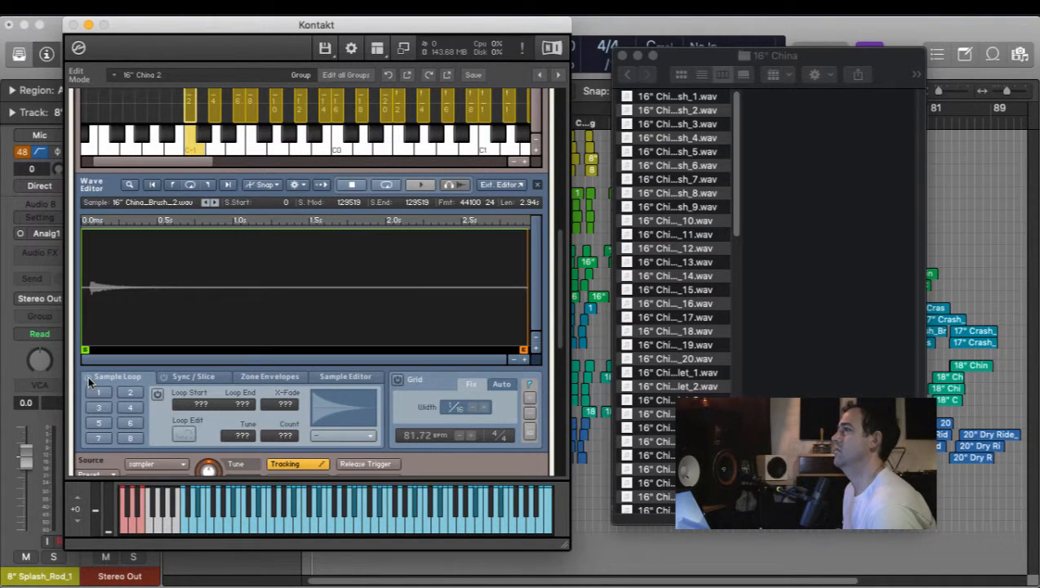
click(87, 376)
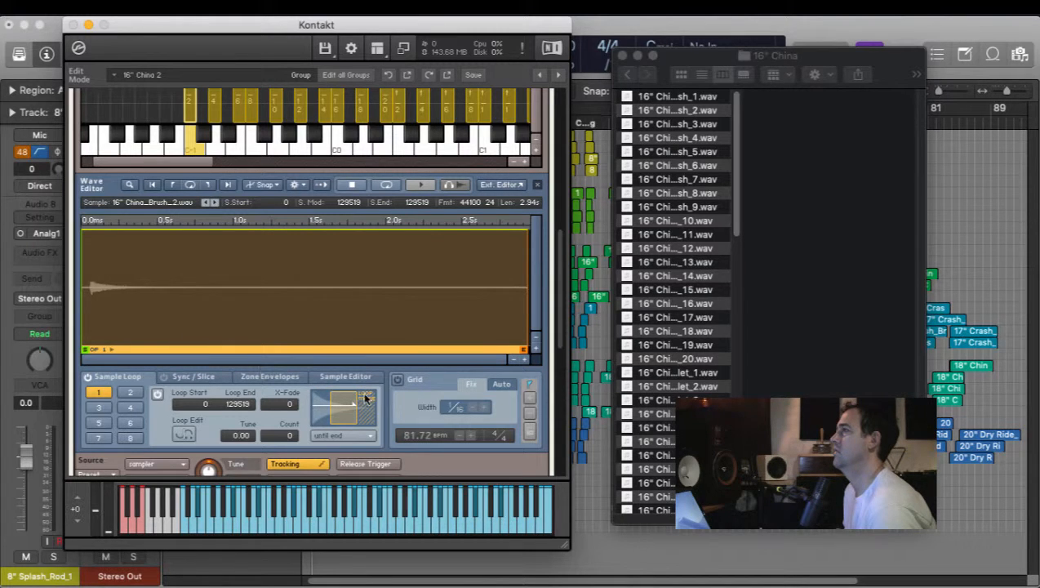
click(349, 435)
click(352, 506)
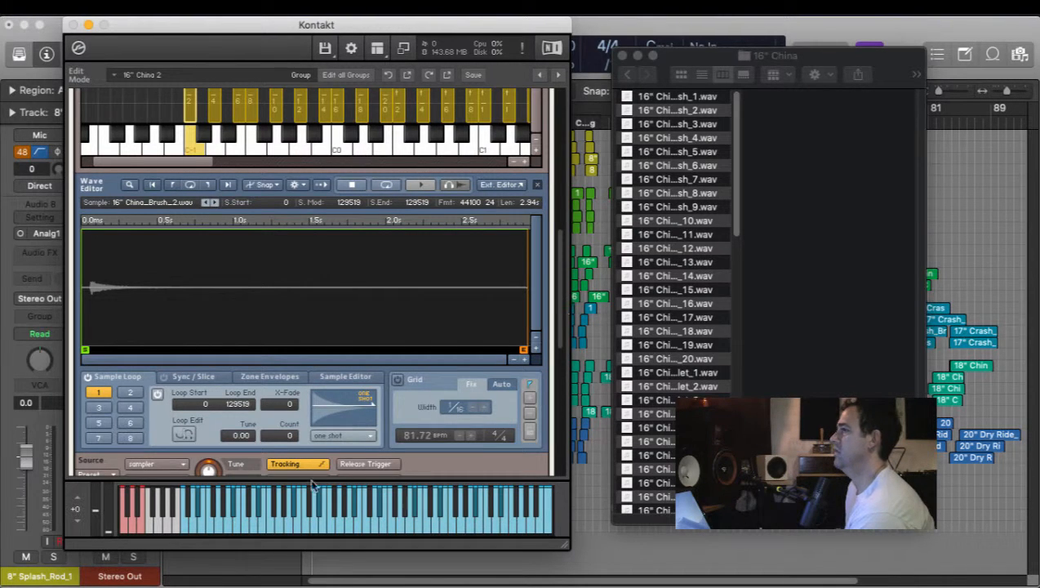
Audition the first 16" China brush note and move the sample start of China_Brush_2 to about 1998, at the hit.
click(186, 532)
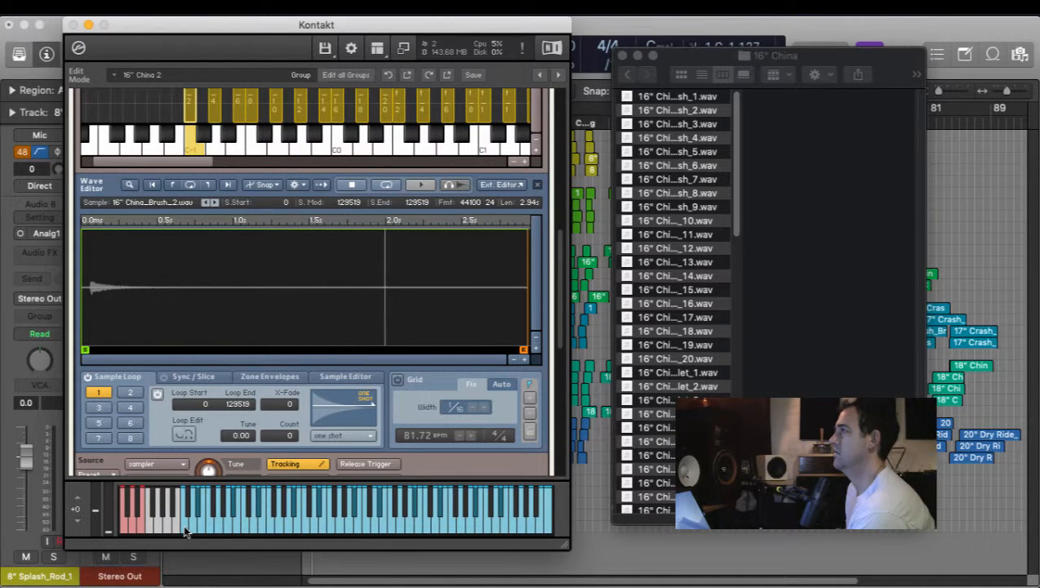
click(186, 532)
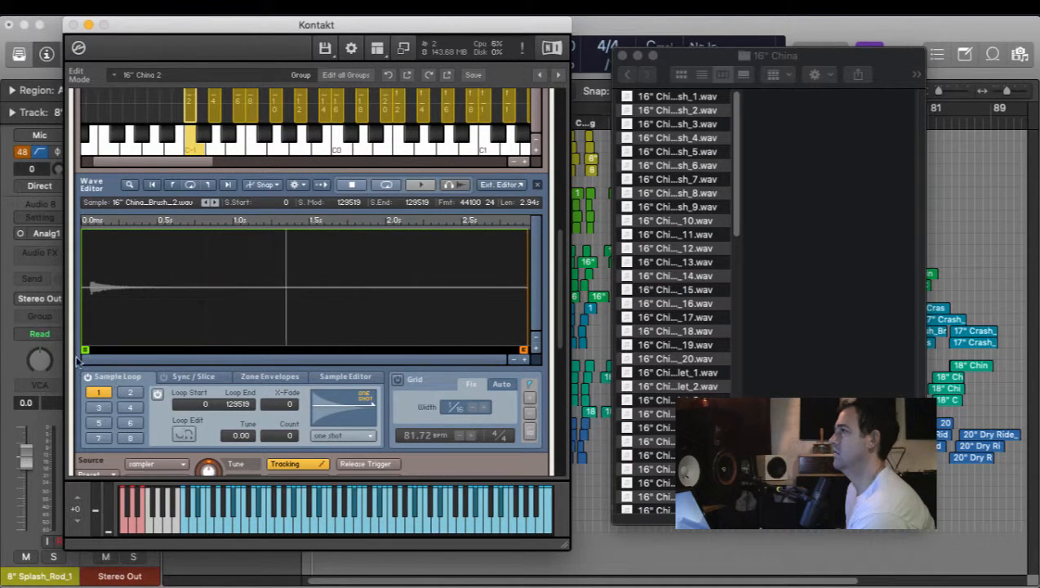
drag(84, 351, 92, 356)
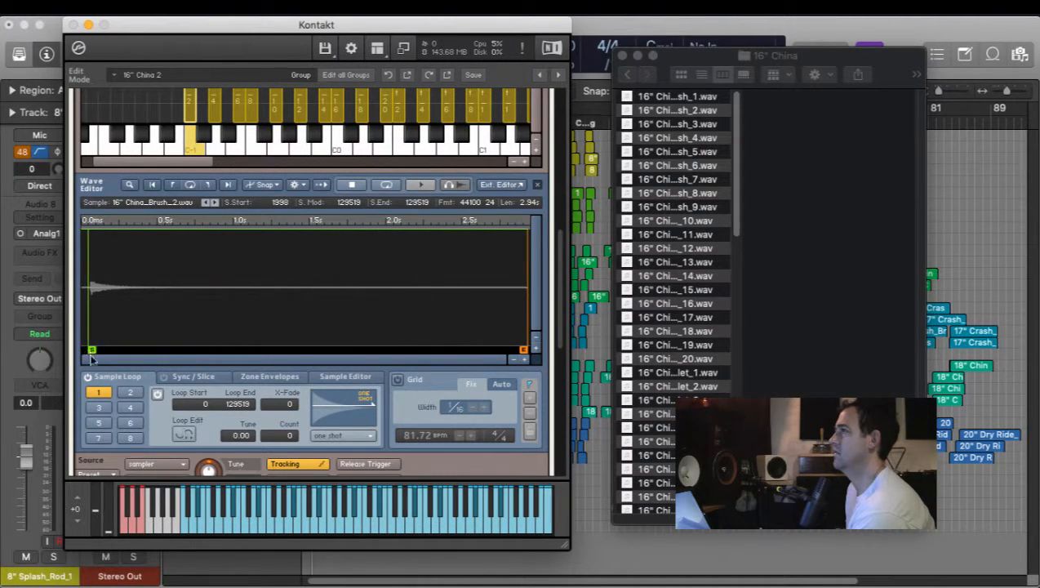
Play the first 16" China brush note repeatedly to check the trimmed start, one shot playback and round-robin alternation.
click(186, 533)
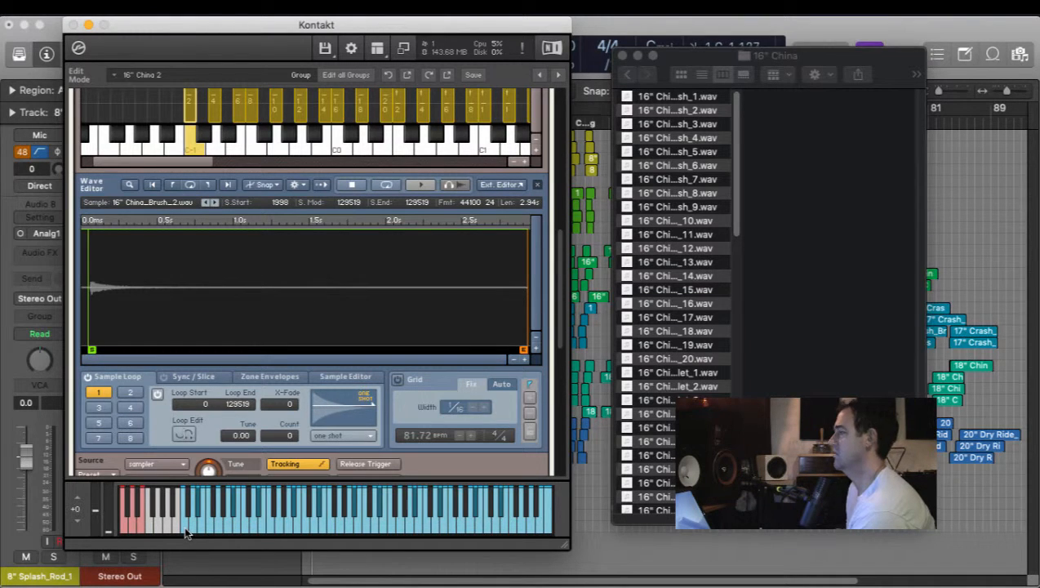
click(187, 532)
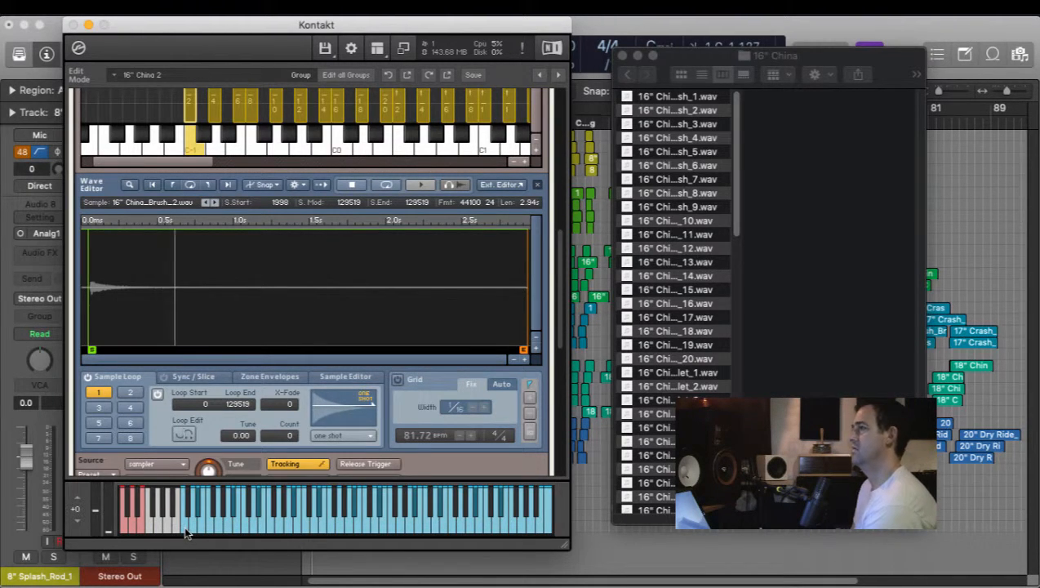
click(186, 533)
click(187, 533)
click(186, 533)
click(186, 534)
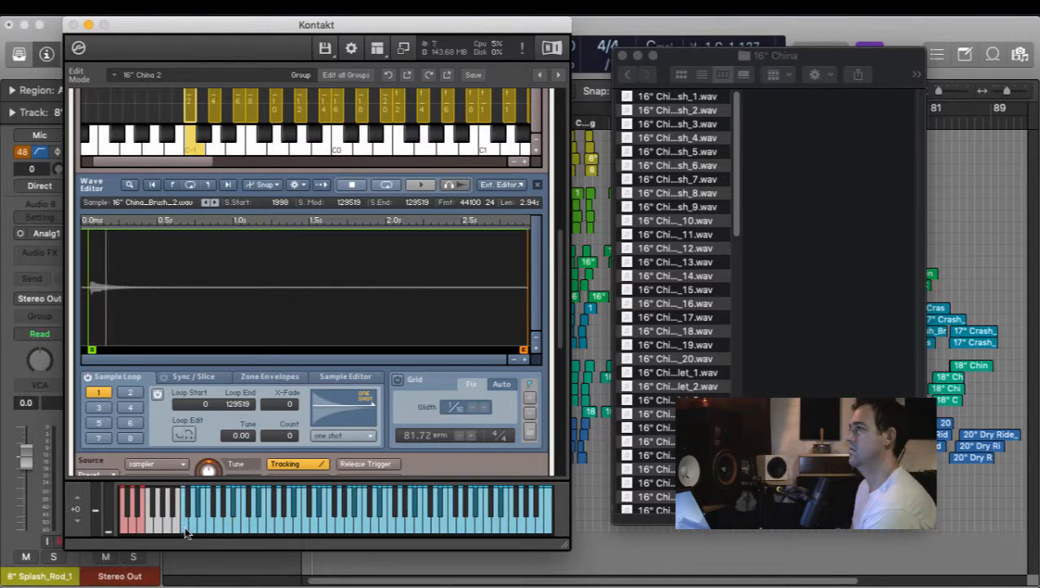
click(186, 532)
click(186, 532)
click(186, 533)
click(187, 533)
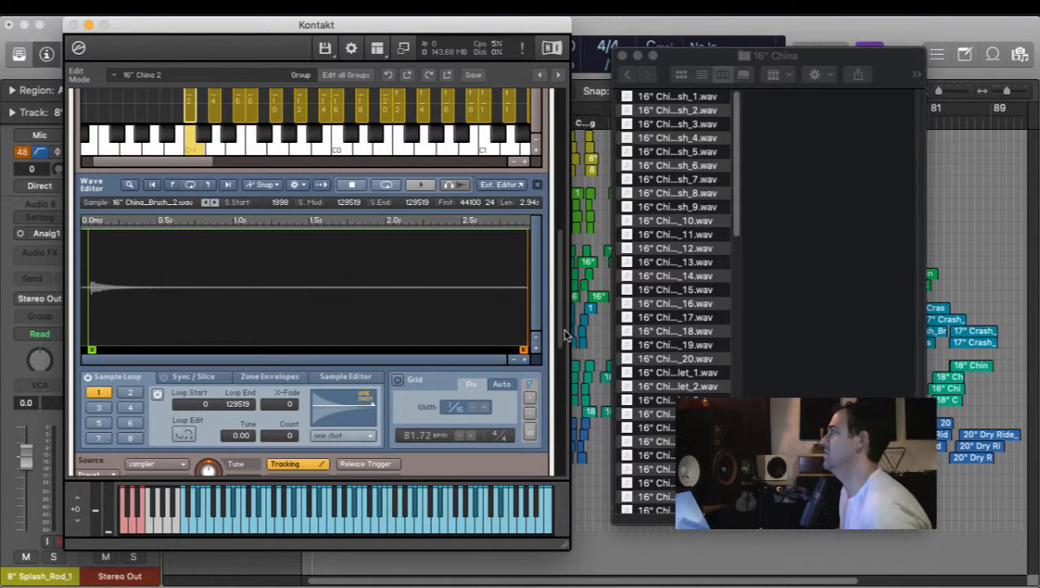
Add an AHDSR envelope as a volume modulator in the Amplifier section.
drag(563, 334, 537, 423)
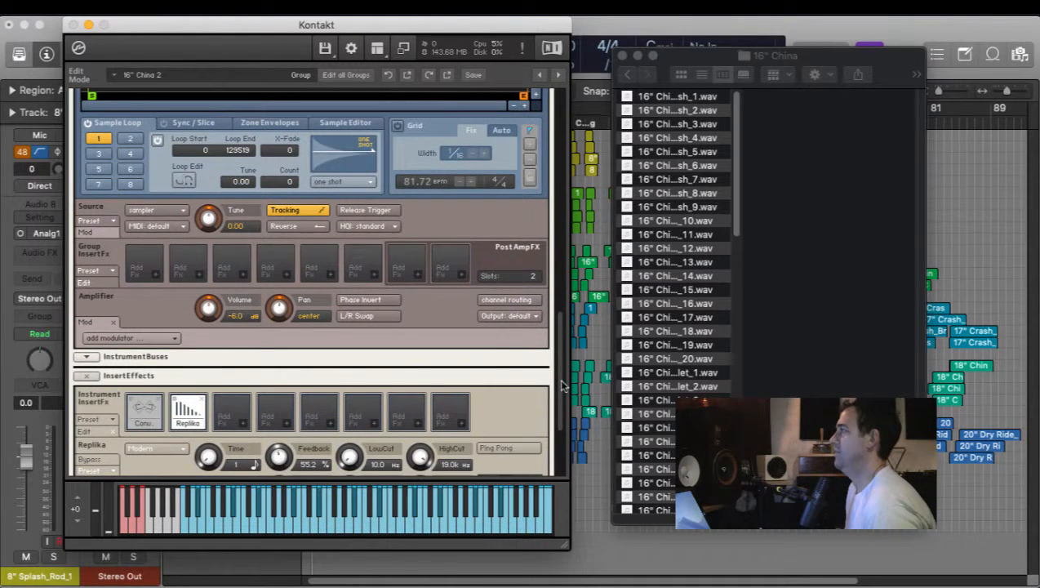
scroll(547, 421, down, 5)
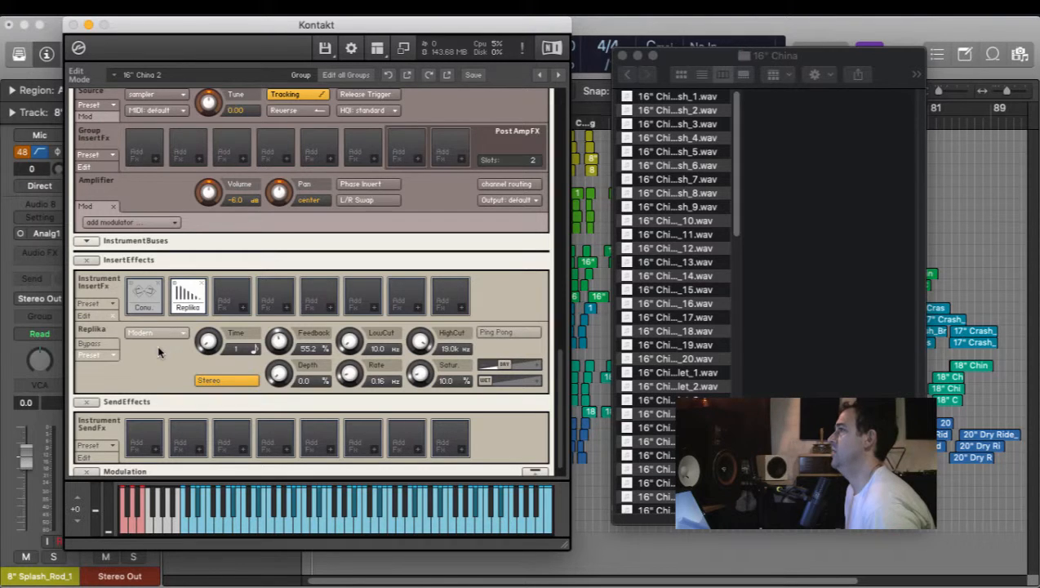
scroll(561, 363, down, 1)
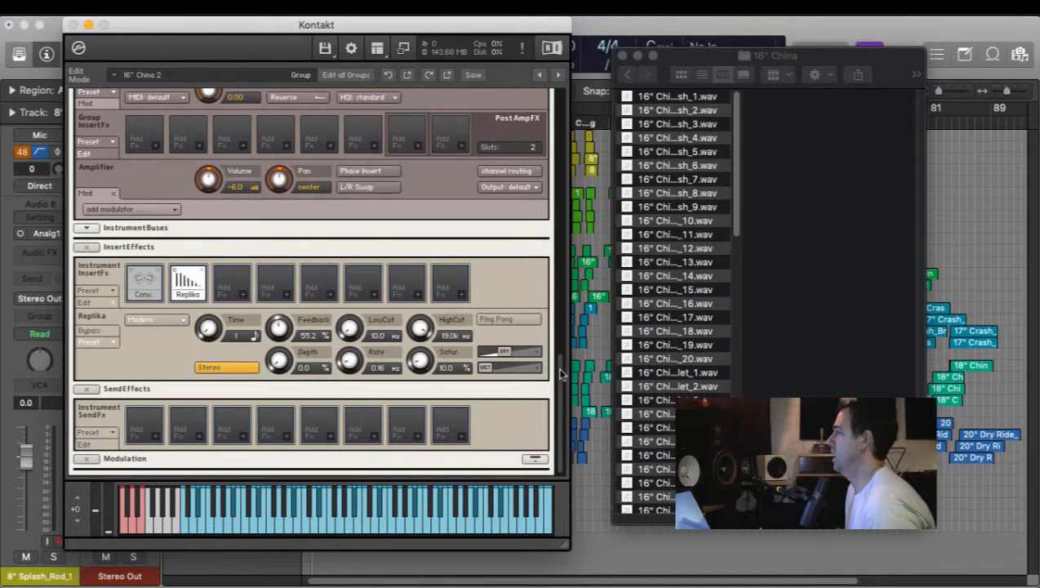
drag(561, 374, 569, 276)
scroll(569, 276, down, 10)
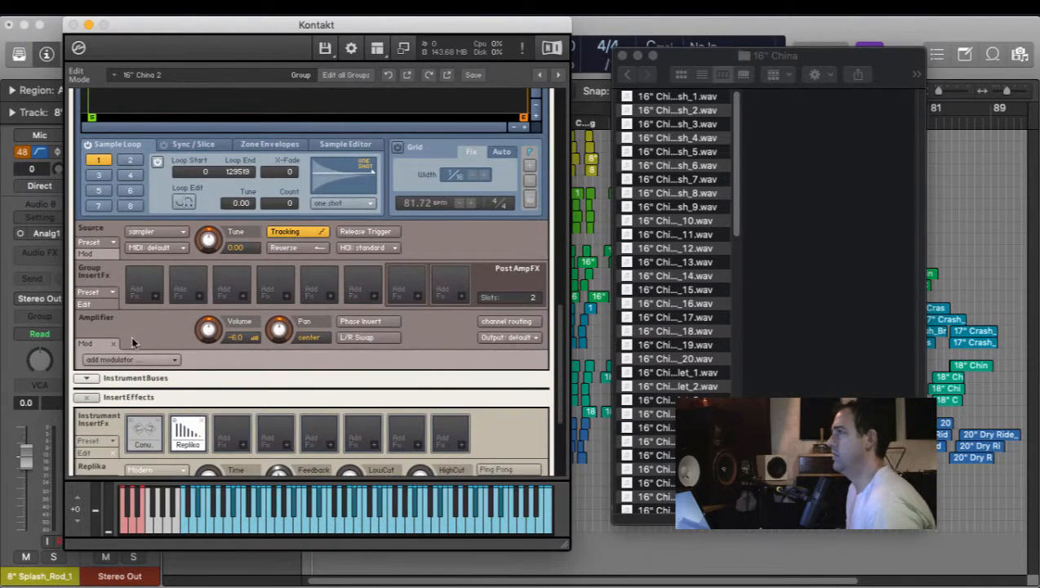
click(155, 360)
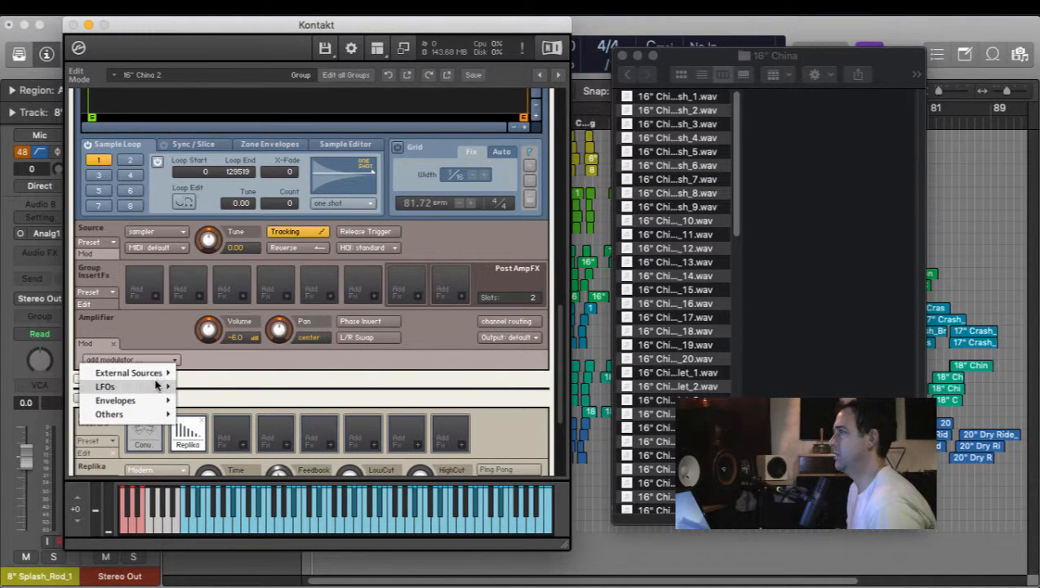
mouse_move(140, 414)
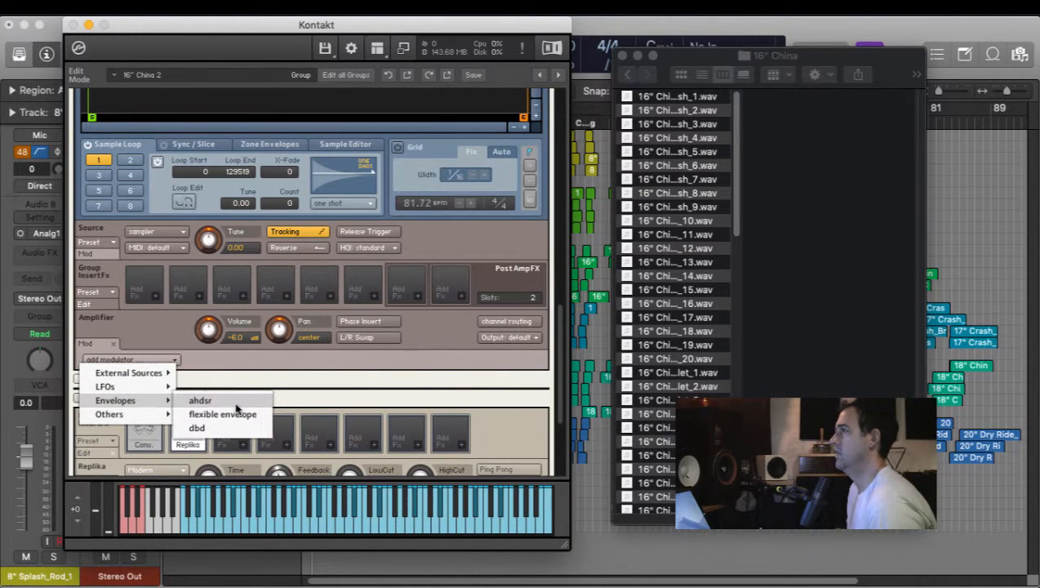
click(236, 405)
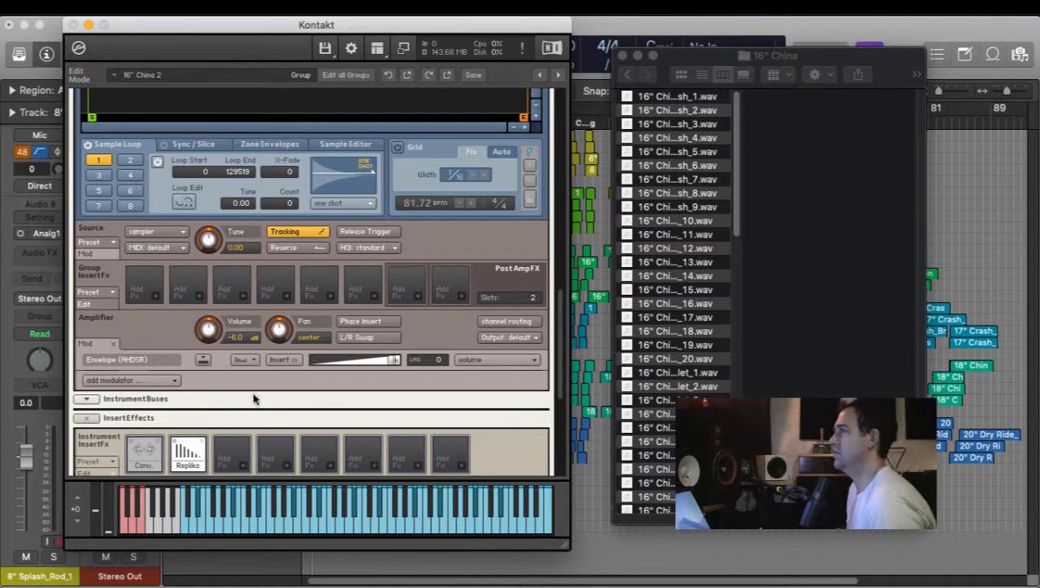
Set the volume envelope's attack to 0.00 ms.
drag(561, 357, 546, 501)
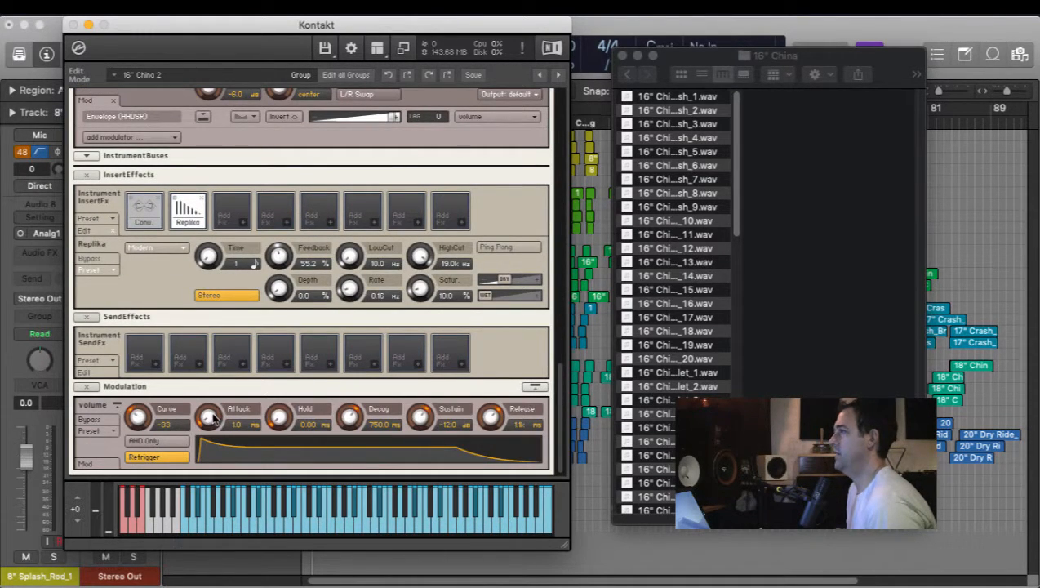
drag(215, 418, 220, 472)
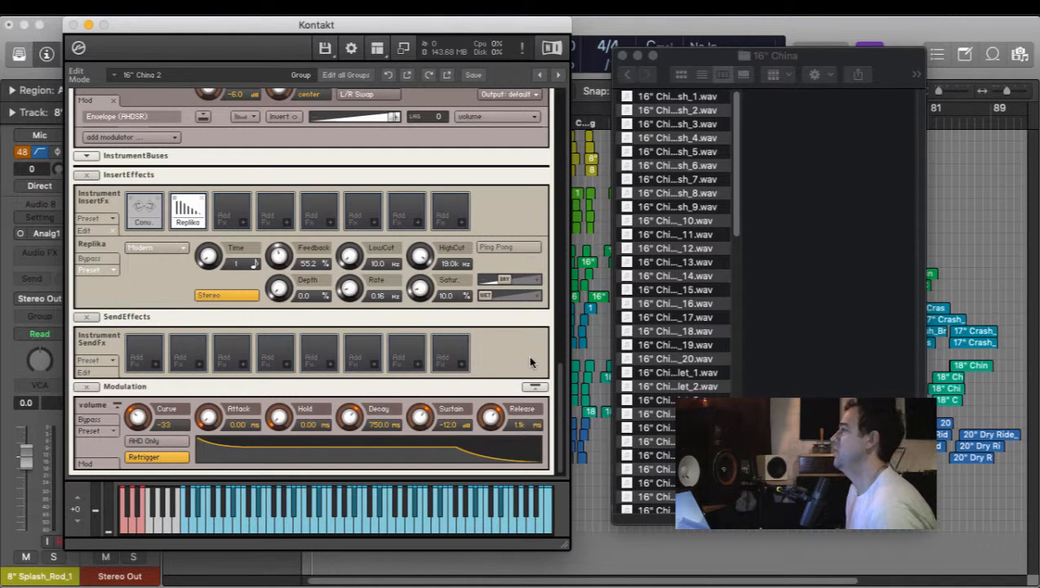
drag(563, 379, 560, 100)
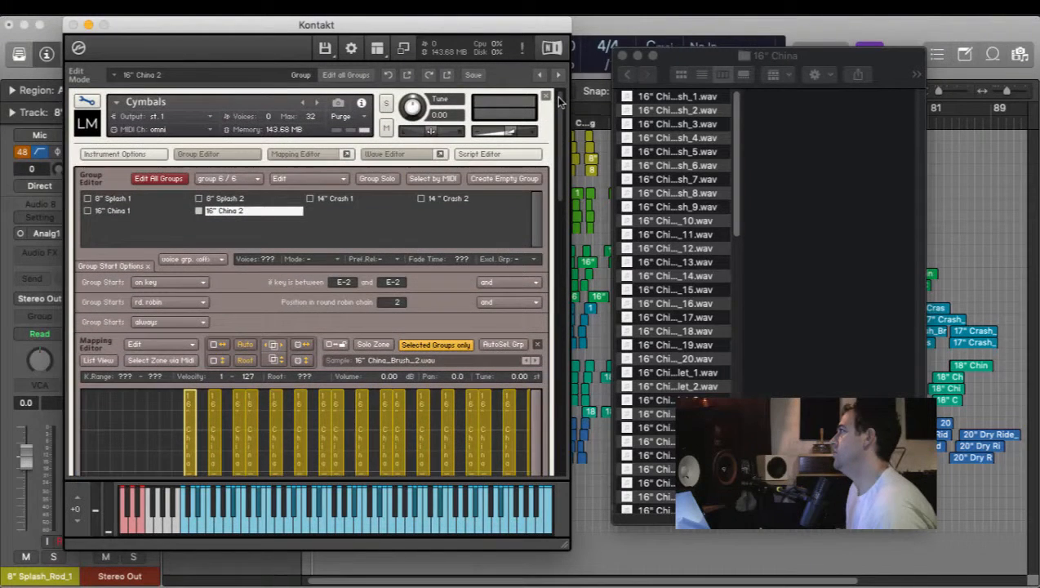